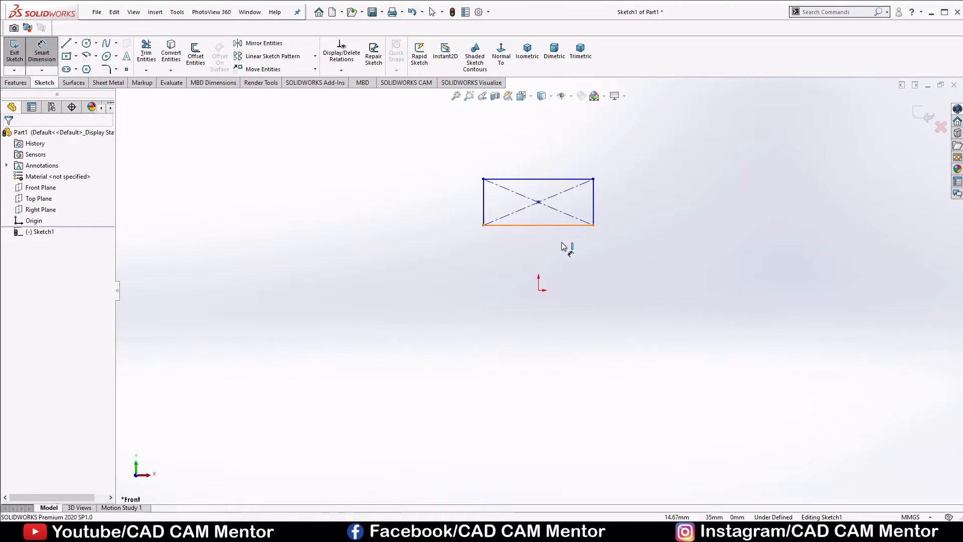
Step: Dimension the rectangle to 90 mm wide and 35 mm high
{"action": "left_click", "coordinate": [547, 248]}
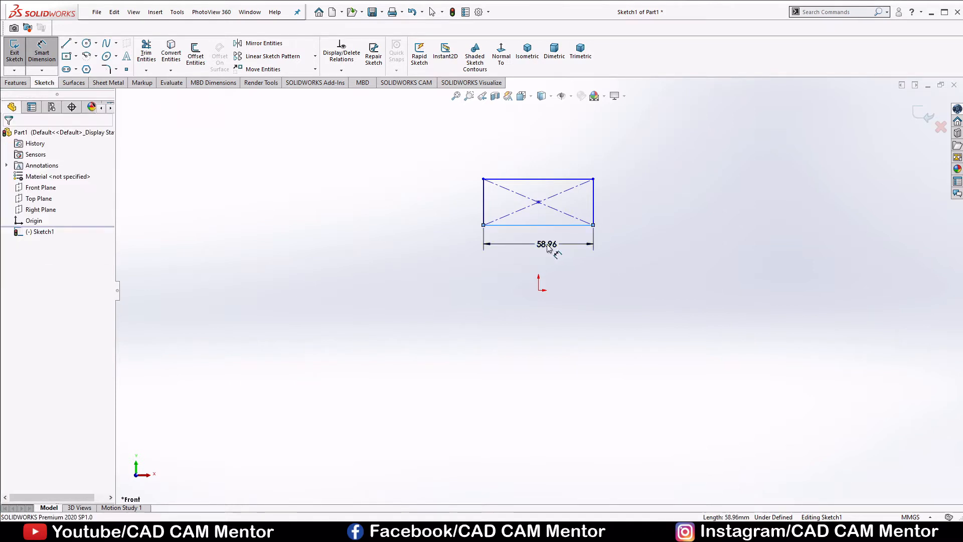
{"action": "double_click", "coordinate": [547, 244]}
{"action": "type", "text": "90"}
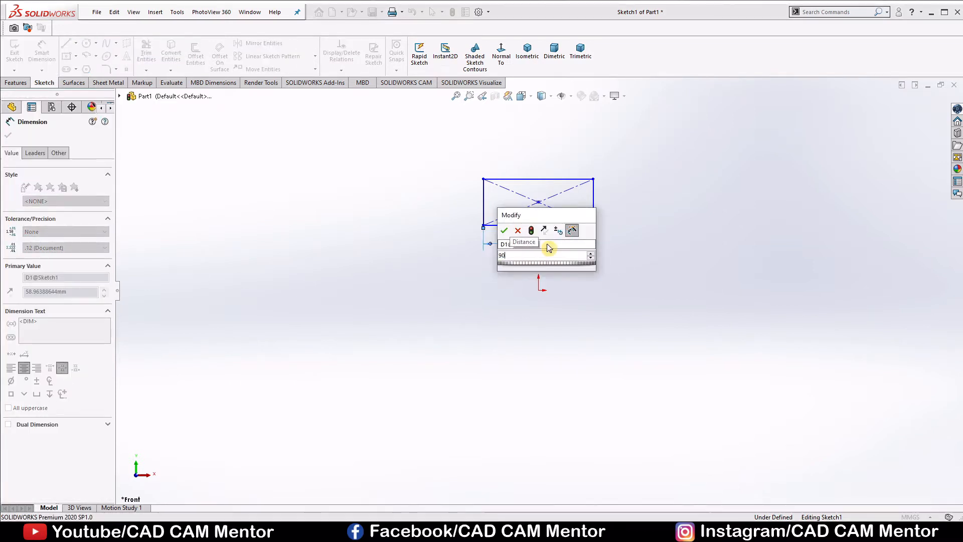
{"action": "key", "text": "Return"}
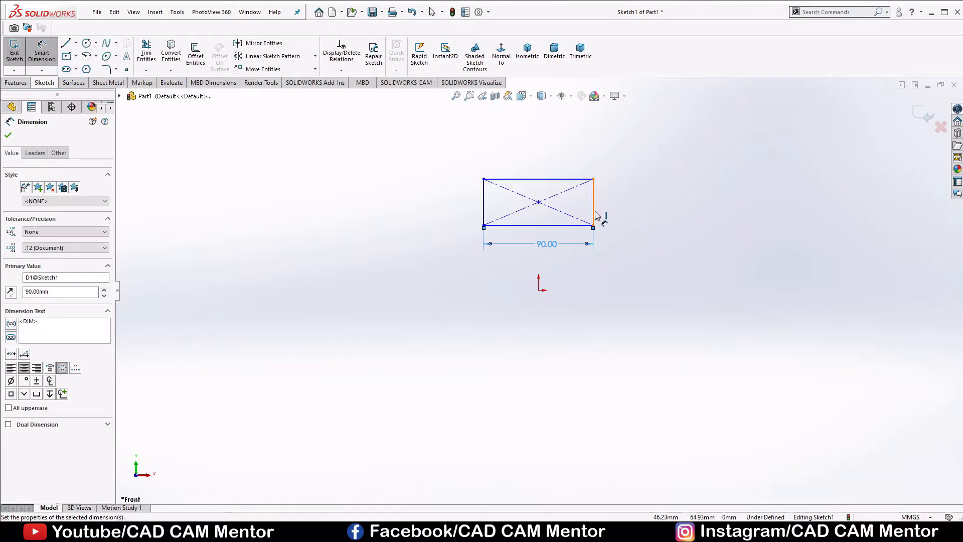
{"action": "left_click", "coordinate": [595, 216]}
{"action": "left_click", "coordinate": [630, 206]}
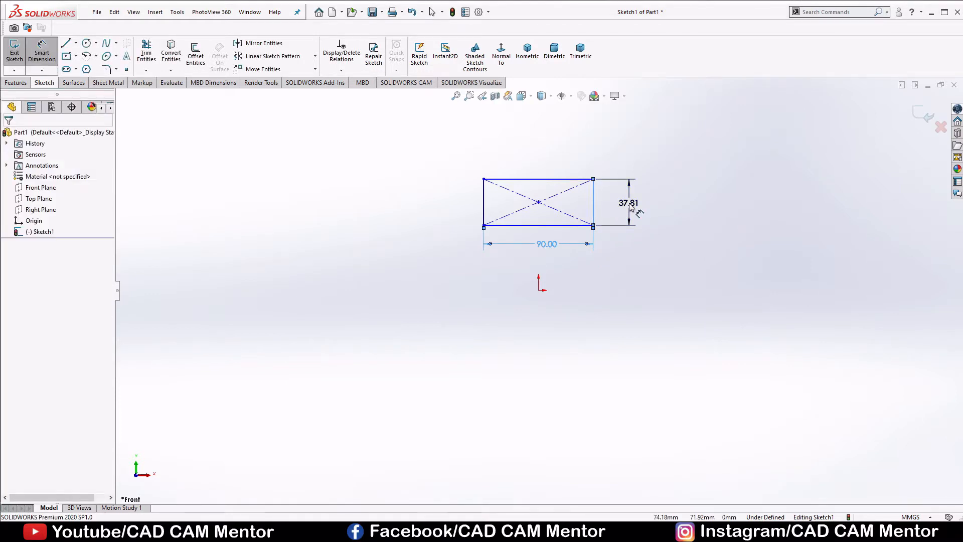
{"action": "double_click", "coordinate": [630, 206]}
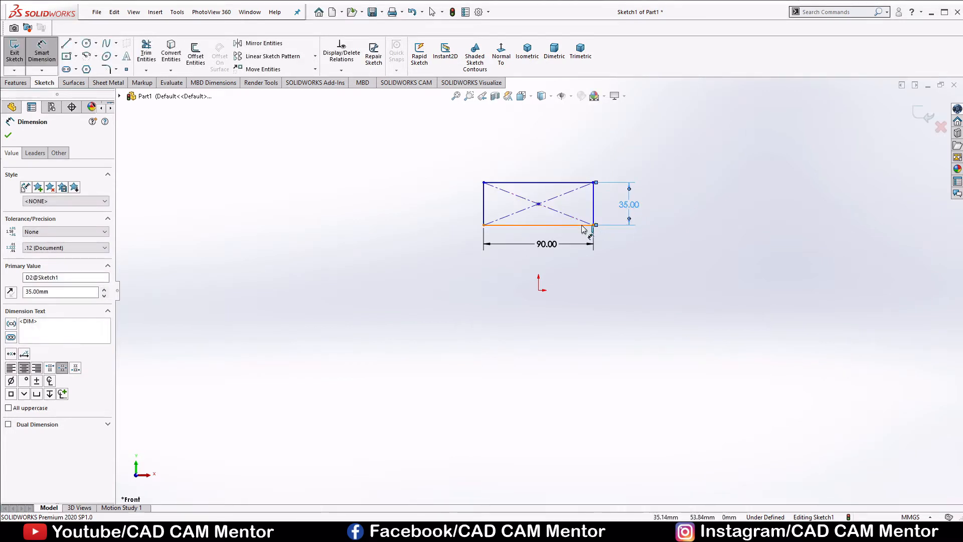
Step: Dimension the distance between the rectangle's bottom edge and the origin as 50 mm
{"action": "left_click", "coordinate": [540, 289]}
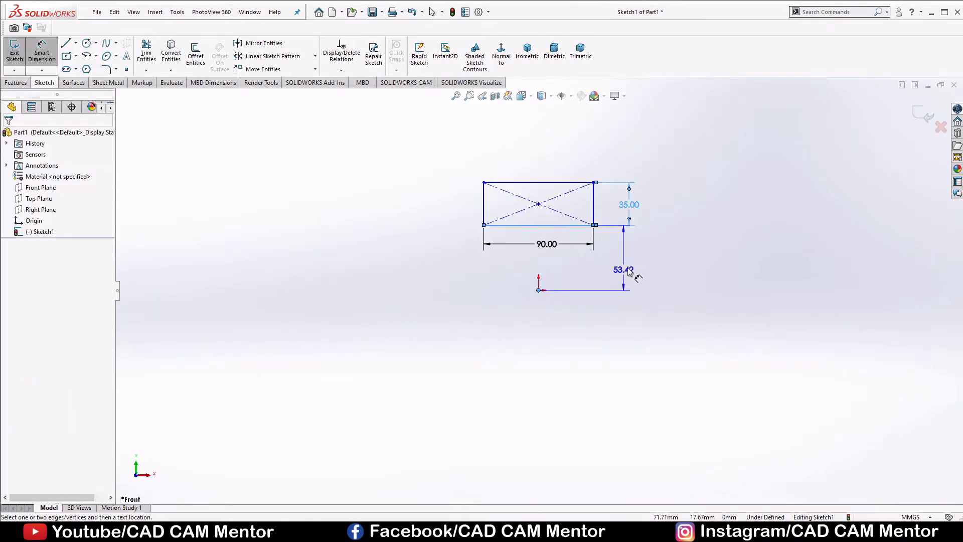
{"action": "left_click", "coordinate": [630, 264]}
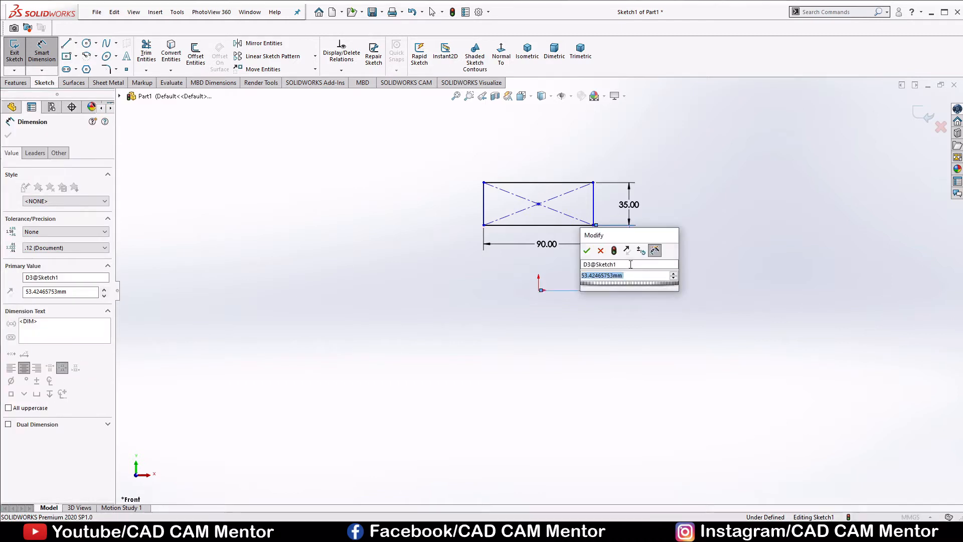
{"action": "type", "text": "50"}
{"action": "key", "text": "Return"}
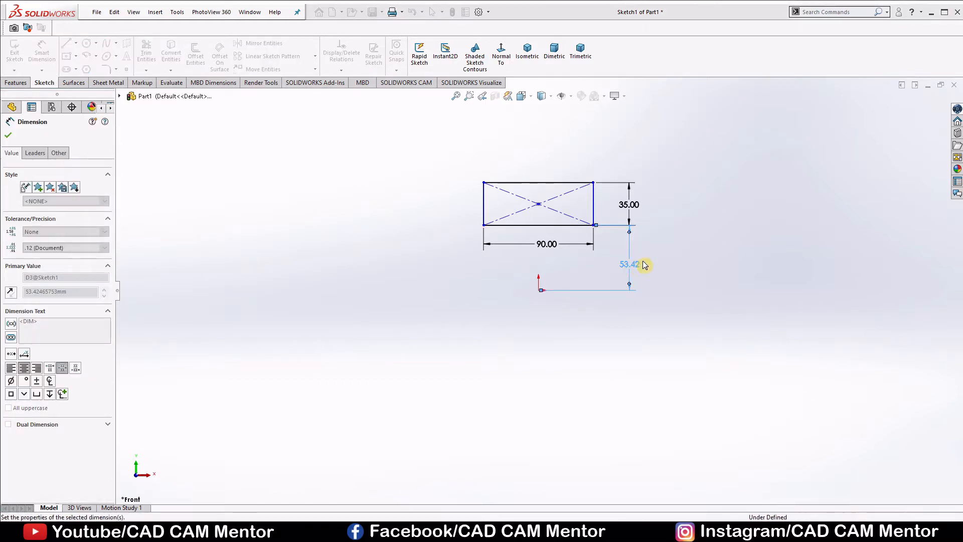
{"action": "right_click", "coordinate": [666, 257]}
{"action": "left_click", "coordinate": [688, 284]}
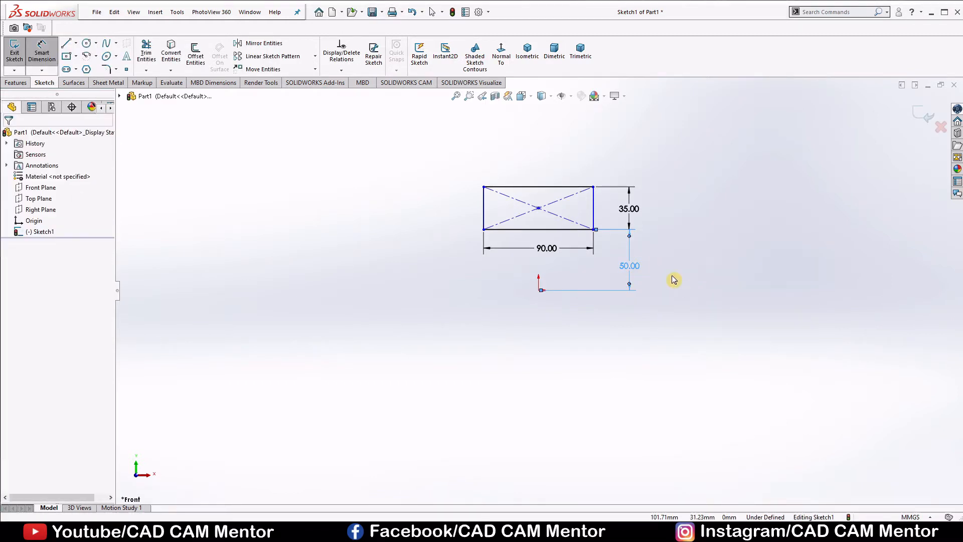
Step: Add a vertical relation between the rectangle's centre point and the origin
{"action": "left_click", "coordinate": [539, 208]}
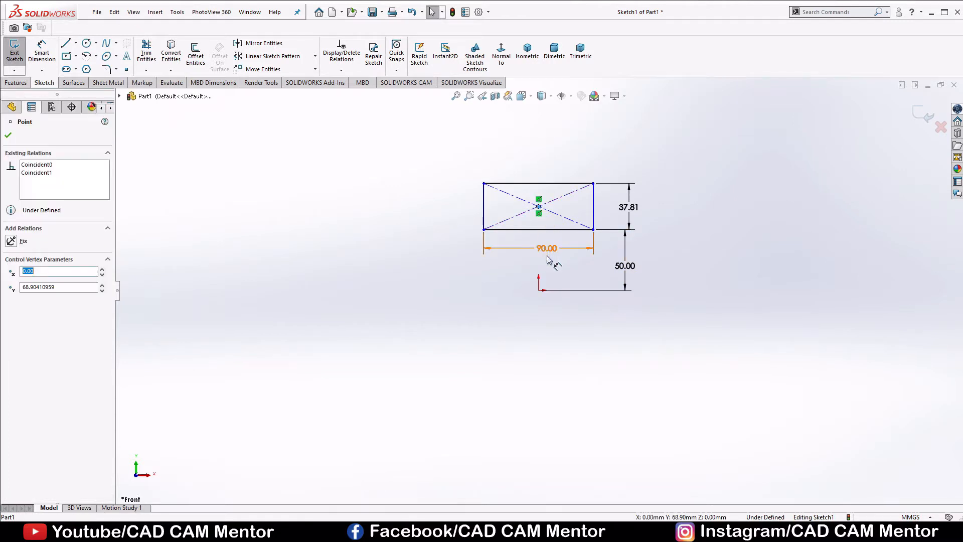
{"action": "left_click", "coordinate": [539, 290], "text": "ctrl"}
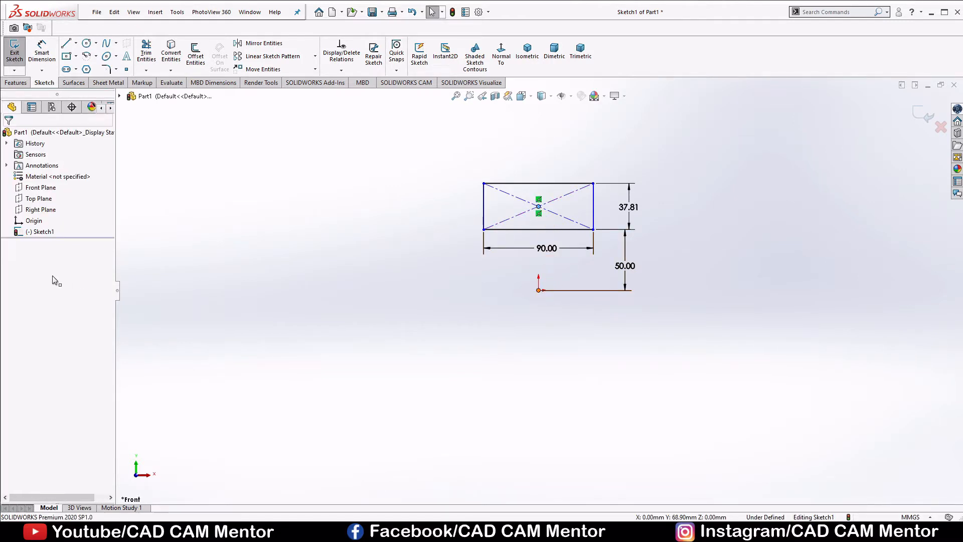
{"action": "left_click", "coordinate": [29, 309]}
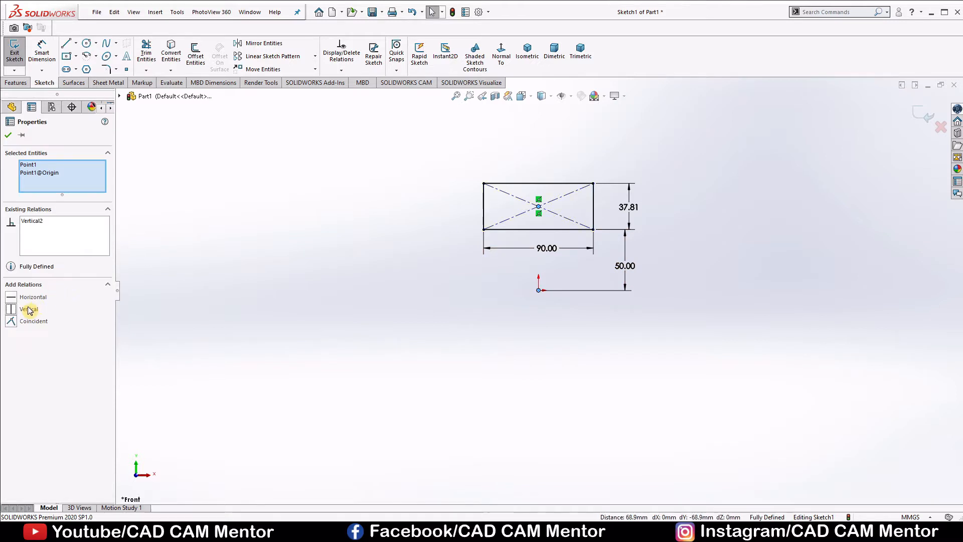
{"action": "left_click", "coordinate": [8, 135]}
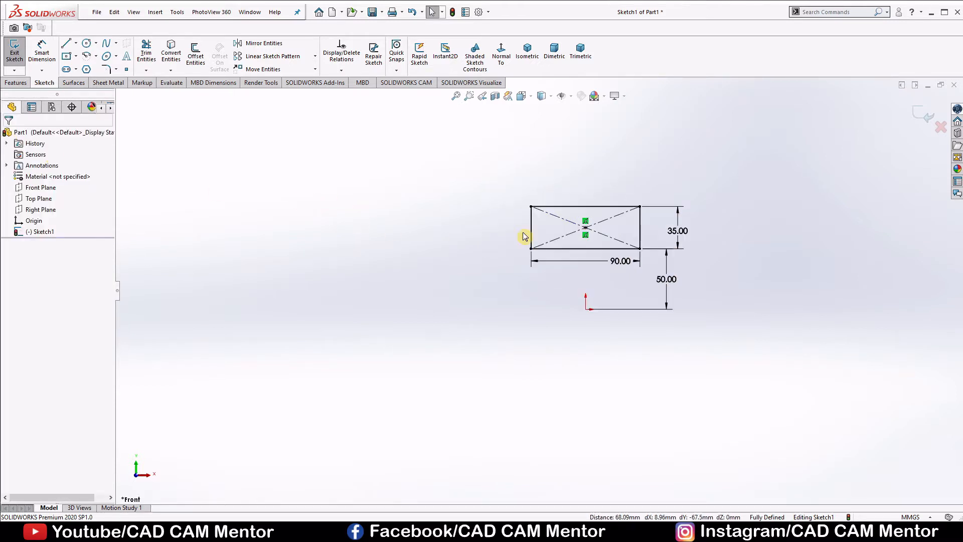
Step: Sketch a vertical construction line from above the rectangle through its centre down to the origin
{"action": "scroll", "coordinate": [620, 243], "scroll_direction": "down", "scroll_amount": 2}
{"action": "scroll", "coordinate": [618, 244], "scroll_direction": "down", "scroll_amount": 2}
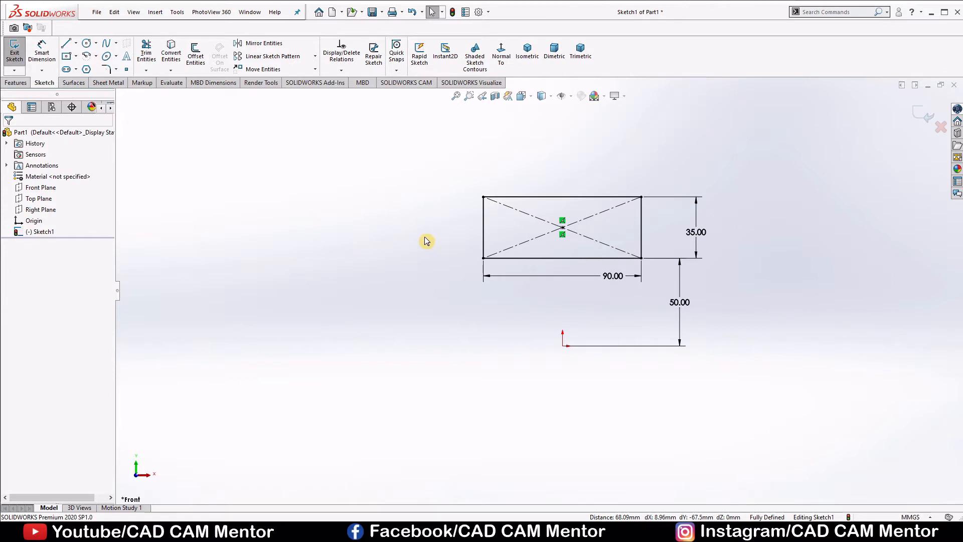
{"action": "right_click_drag", "start_coordinate": [698, 141], "coordinate": [618, 140]}
{"action": "left_click_drag", "start_coordinate": [562, 115], "coordinate": [563, 346]}
{"action": "right_click", "coordinate": [597, 309]}
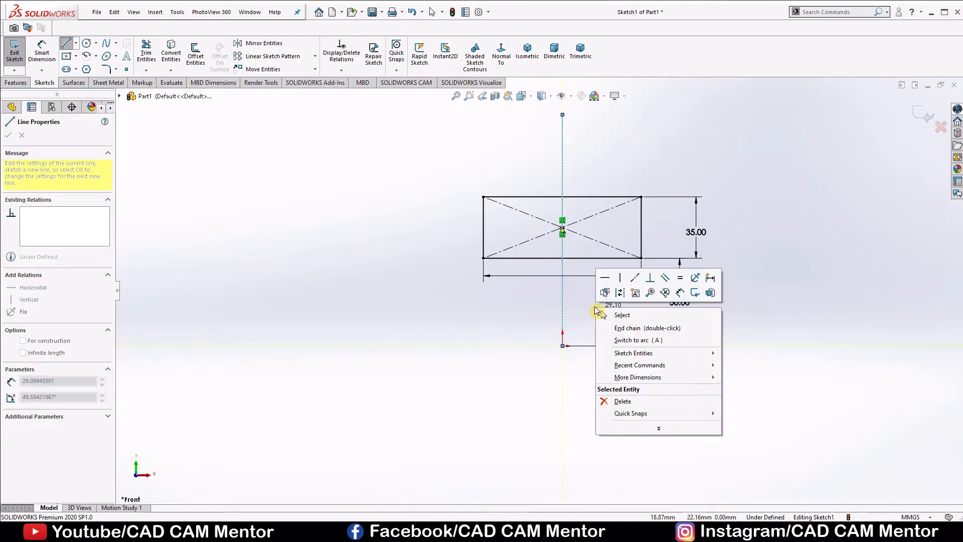
{"action": "left_click", "coordinate": [609, 295]}
{"action": "key", "text": "Escape"}
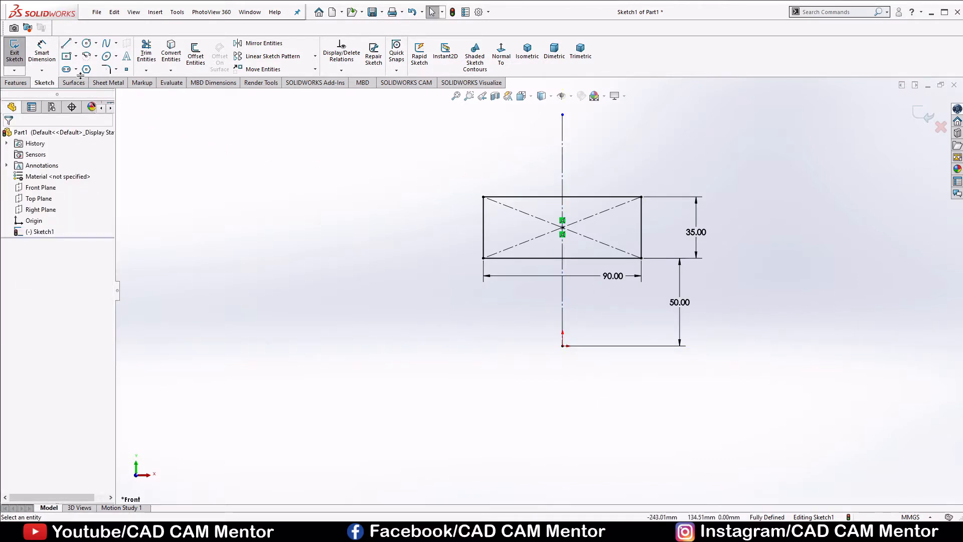
Step: Sketch a centre-point arc of about 42 mm radius, centred on the vertical centreline above the rectangle, with both ends on its top edge
{"action": "left_click", "coordinate": [95, 56]}
{"action": "left_click", "coordinate": [108, 72]}
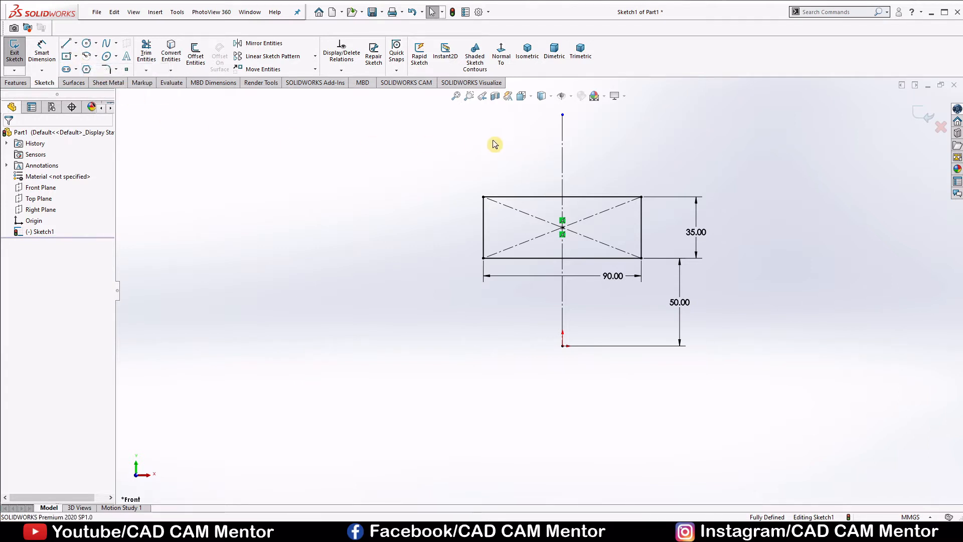
{"action": "left_click", "coordinate": [562, 138]}
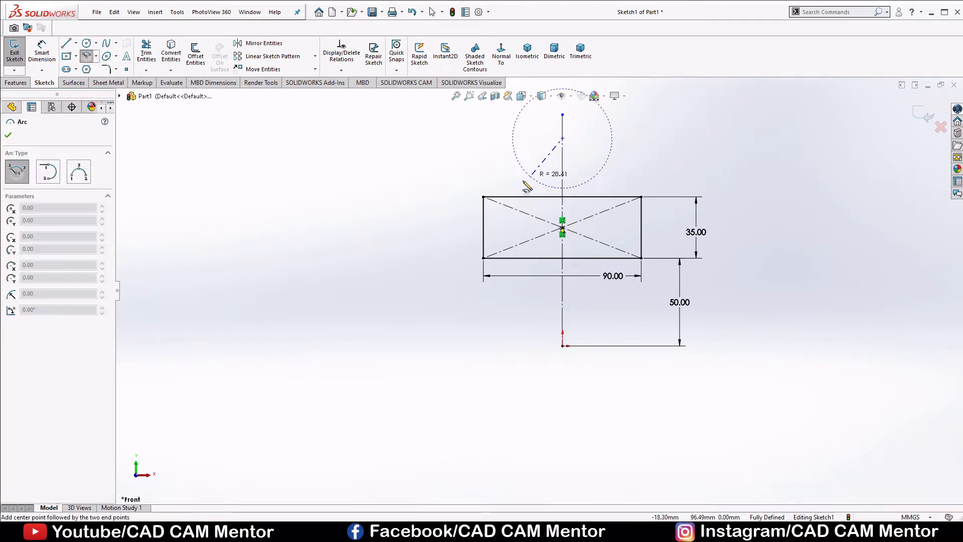
{"action": "left_click", "coordinate": [519, 199]}
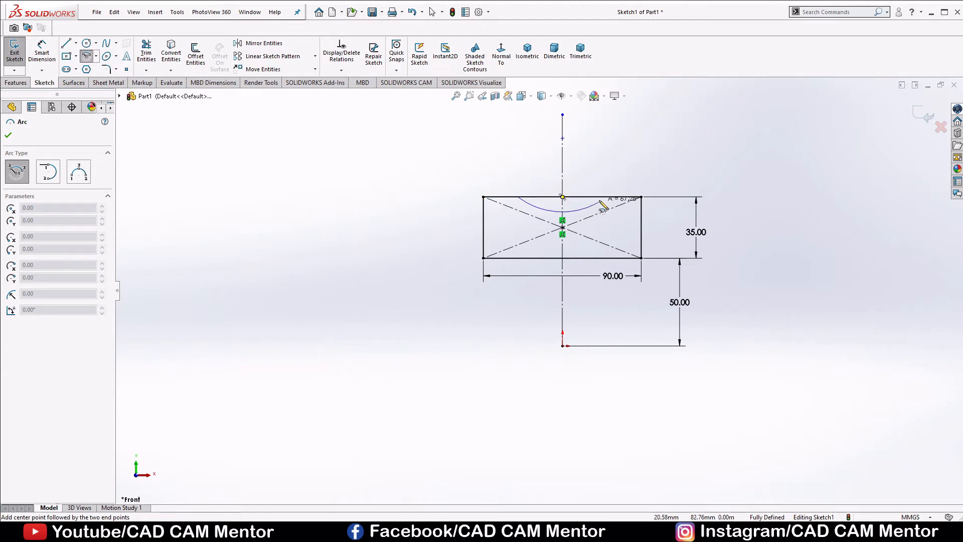
{"action": "left_click", "coordinate": [627, 193]}
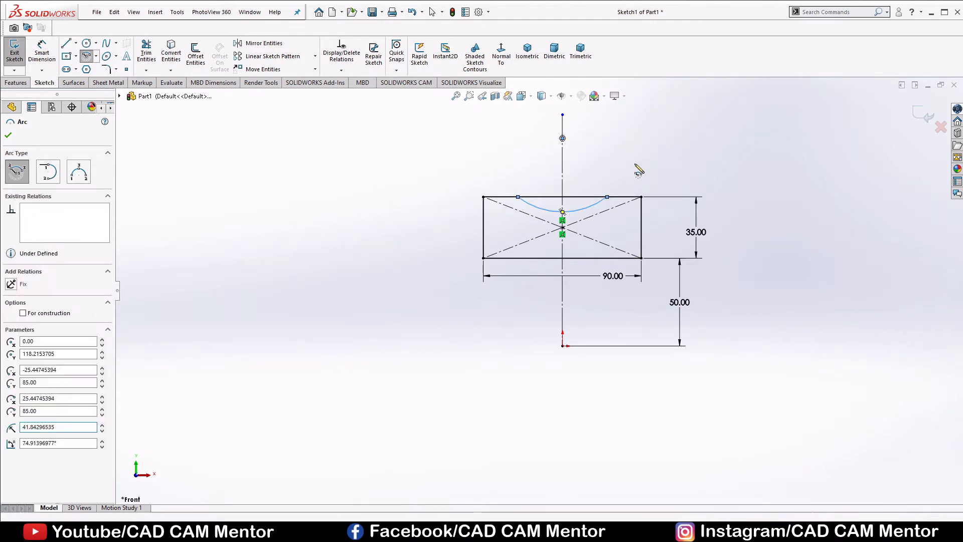
{"action": "right_click", "coordinate": [636, 166]}
{"action": "left_click", "coordinate": [657, 173]}
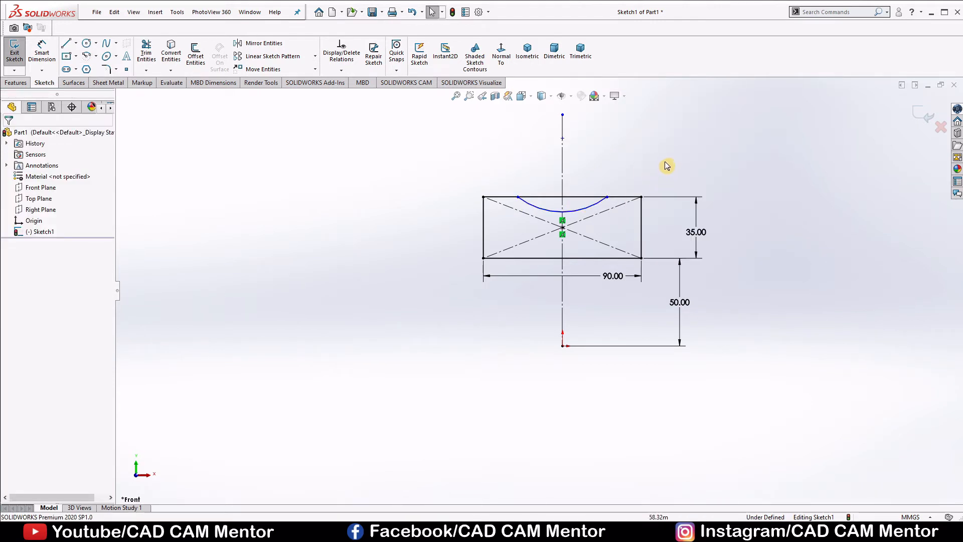
Step: Dimension the arc's radius as 45 mm
{"action": "right_click_drag", "start_coordinate": [667, 166], "coordinate": [669, 106]}
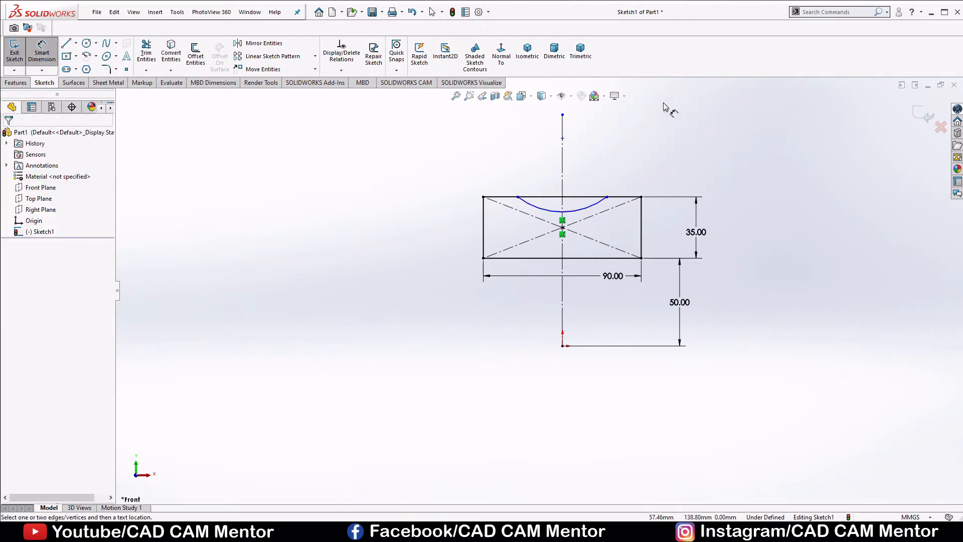
{"action": "left_click", "coordinate": [593, 208]}
{"action": "left_click", "coordinate": [583, 169]}
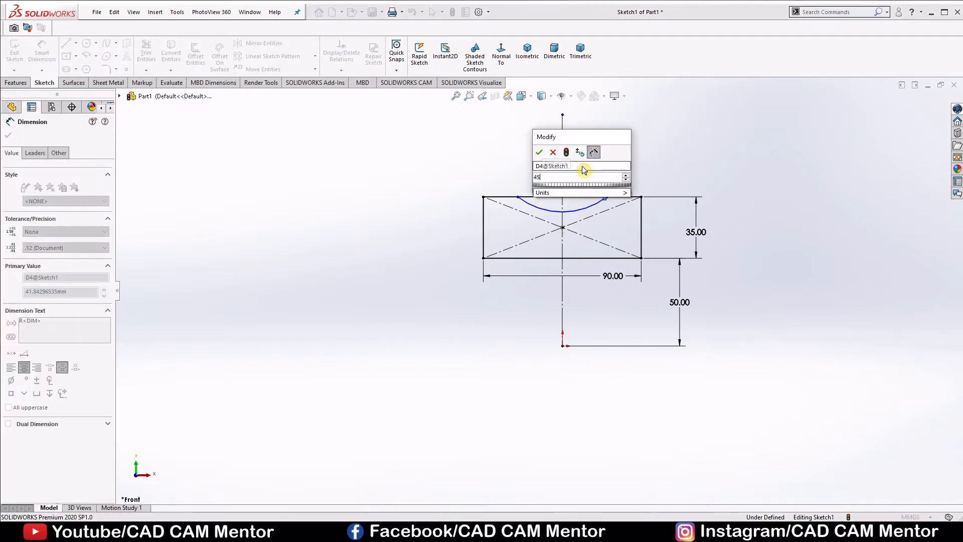
{"action": "type", "text": "45"}
{"action": "key", "text": "Return"}
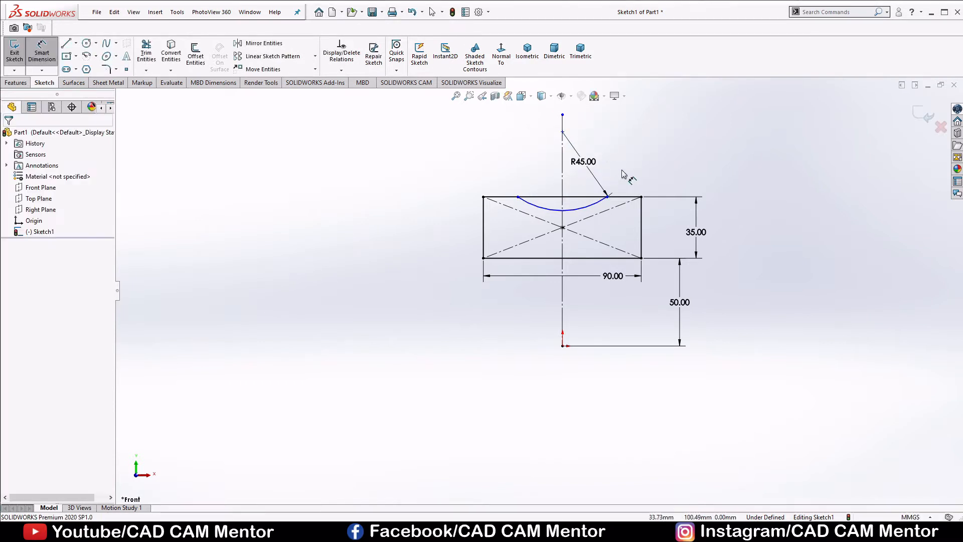
Step: Dimension the distance between the arc's centre and the rectangle's top edge as 35 mm
{"action": "left_click", "coordinate": [562, 131]}
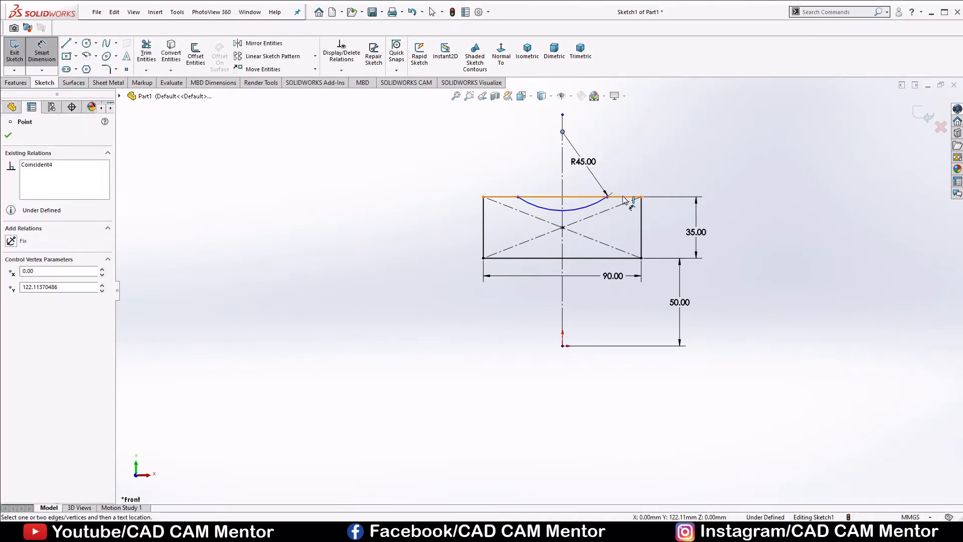
{"action": "left_click", "coordinate": [624, 197]}
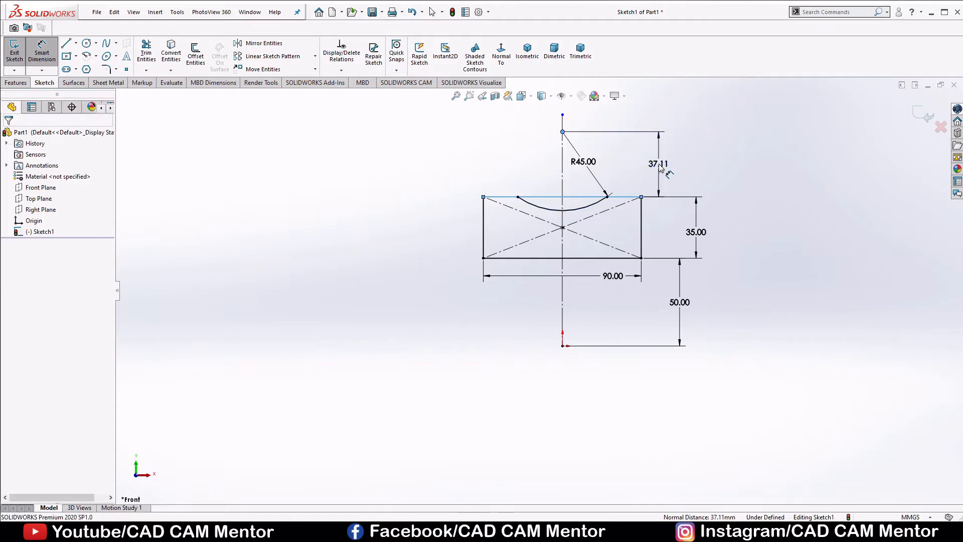
{"action": "left_click", "coordinate": [660, 169]}
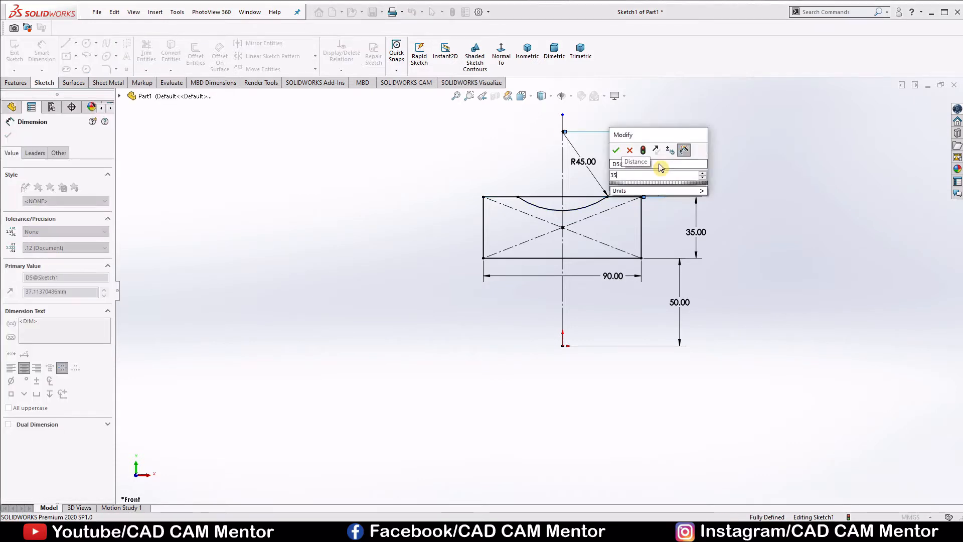
{"action": "key", "text": "Return"}
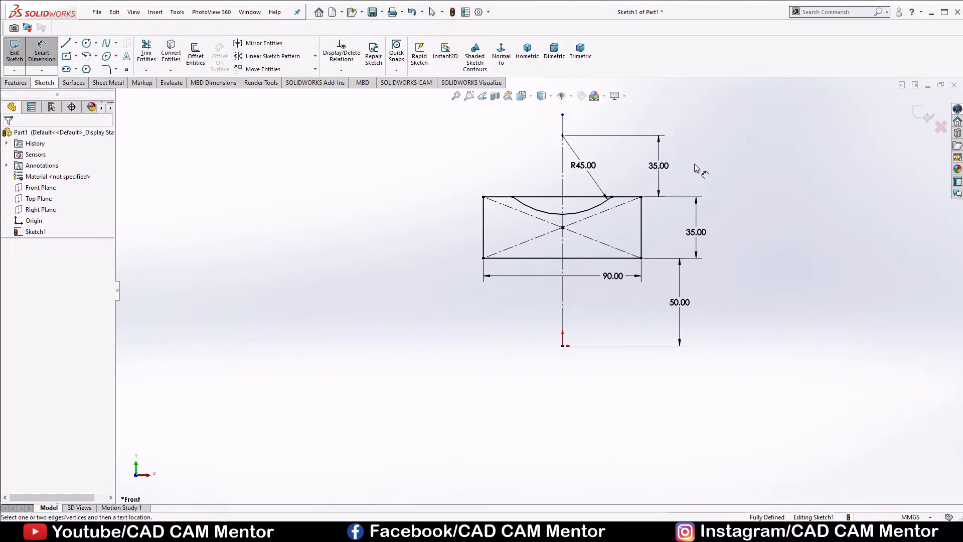
{"action": "right_click", "coordinate": [698, 164]}
{"action": "left_click", "coordinate": [722, 196]}
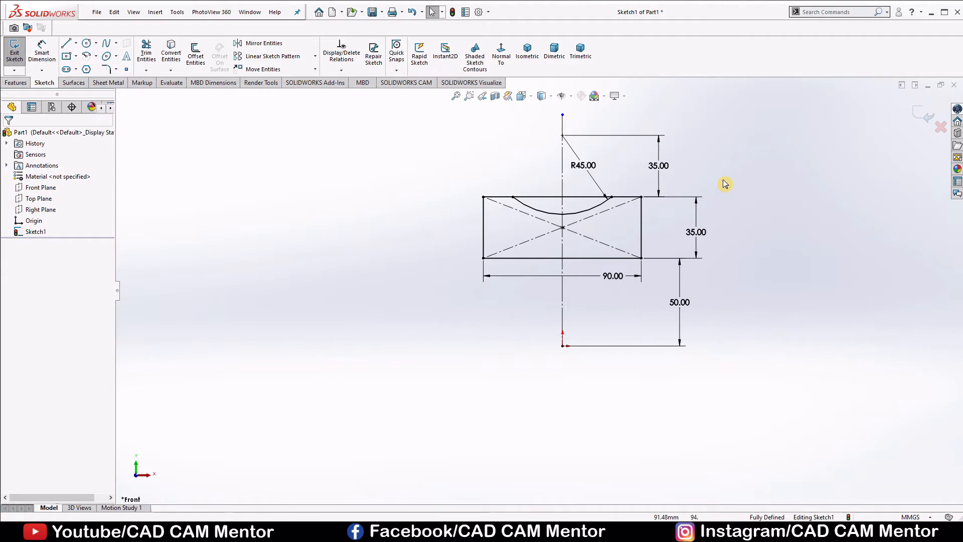
Step: Trim away the part of the rectangle's top edge between the arc's endpoints with Power trim
{"action": "left_click", "coordinate": [147, 52]}
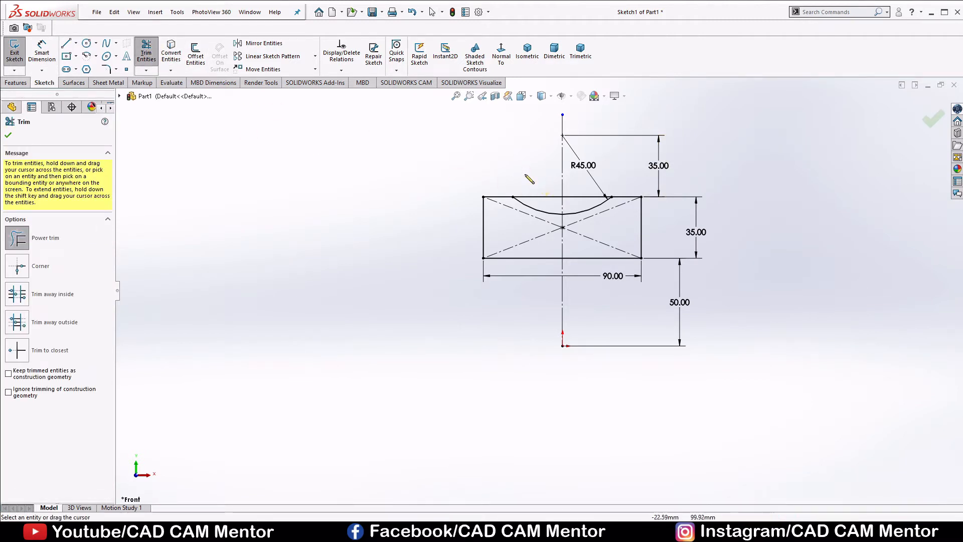
{"action": "left_click_drag", "start_coordinate": [522, 168], "coordinate": [543, 205]}
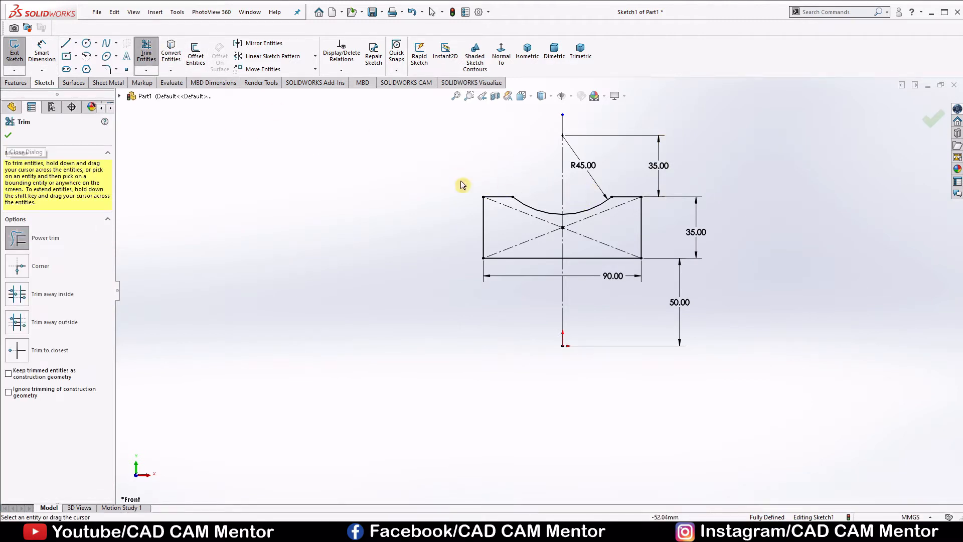
{"action": "left_click", "coordinate": [20, 135]}
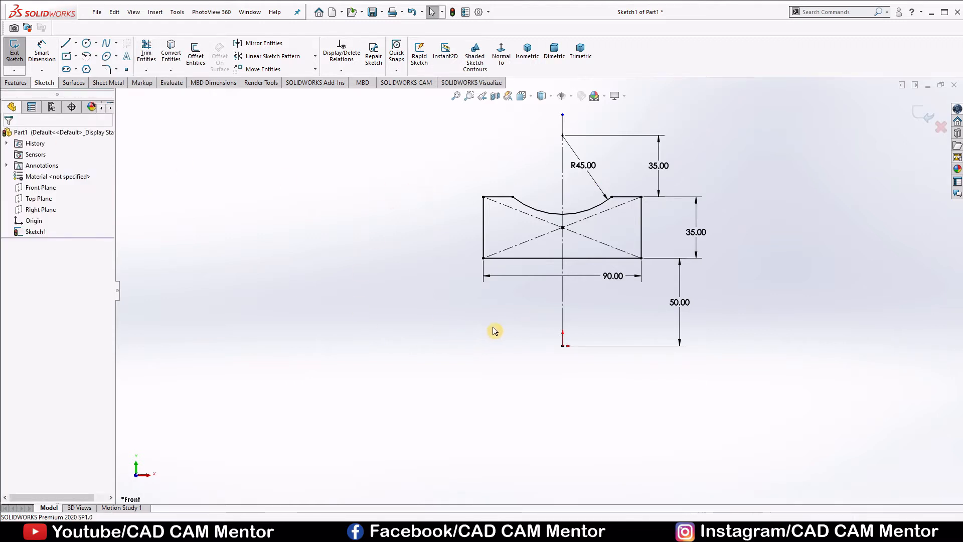
Step: Sketch a horizontal construction line about 207 mm long through the origin, extending past both sides of the profile
{"action": "key", "text": "l"}
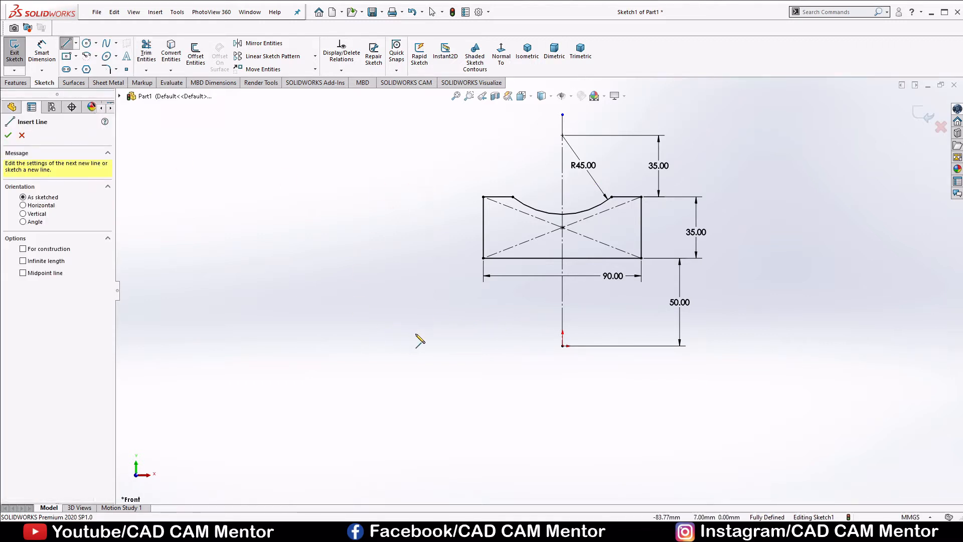
{"action": "left_click", "coordinate": [392, 346]}
{"action": "left_click", "coordinate": [754, 346]}
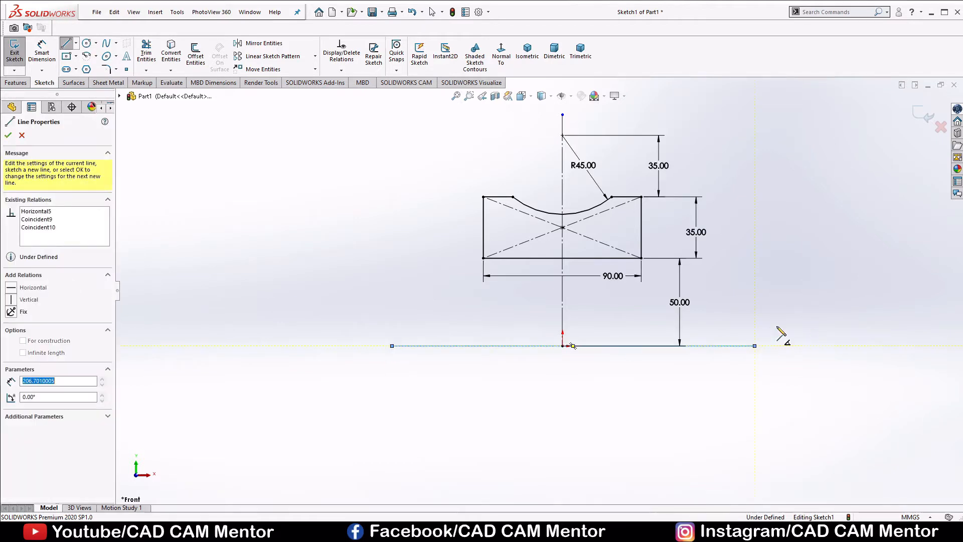
{"action": "right_click", "coordinate": [777, 315]}
{"action": "left_click", "coordinate": [789, 299]}
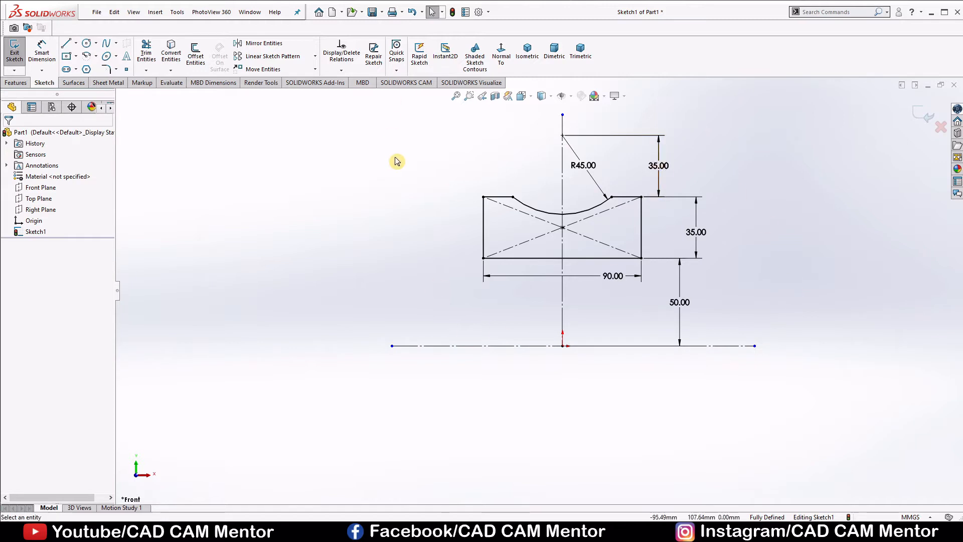
Step: Revolve the recessed profile 360 degrees about the horizontal centreline through the origin
{"action": "left_click", "coordinate": [15, 83]}
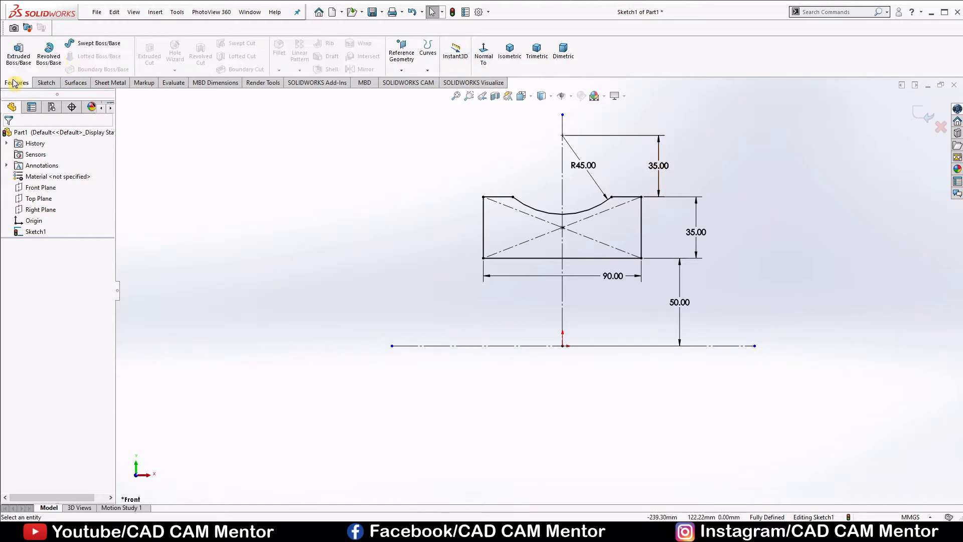
{"action": "left_click", "coordinate": [48, 54]}
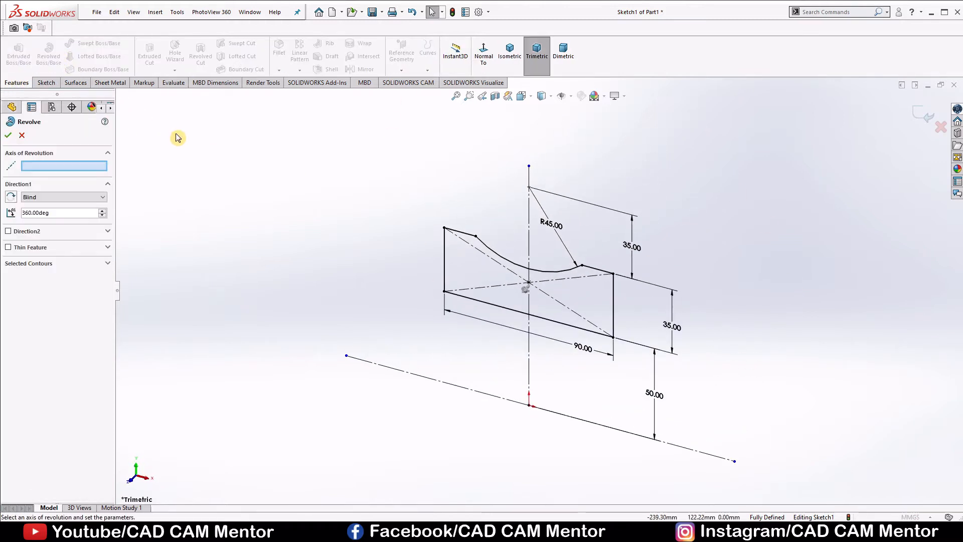
{"action": "left_click", "coordinate": [417, 374]}
{"action": "scroll", "coordinate": [426, 322], "scroll_direction": "down", "scroll_amount": 5}
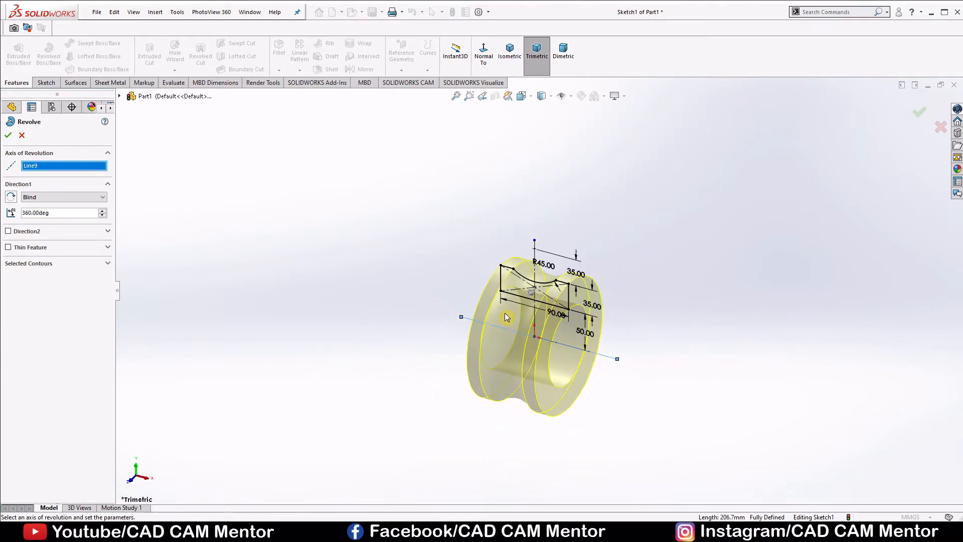
{"action": "left_click", "coordinate": [7, 135]}
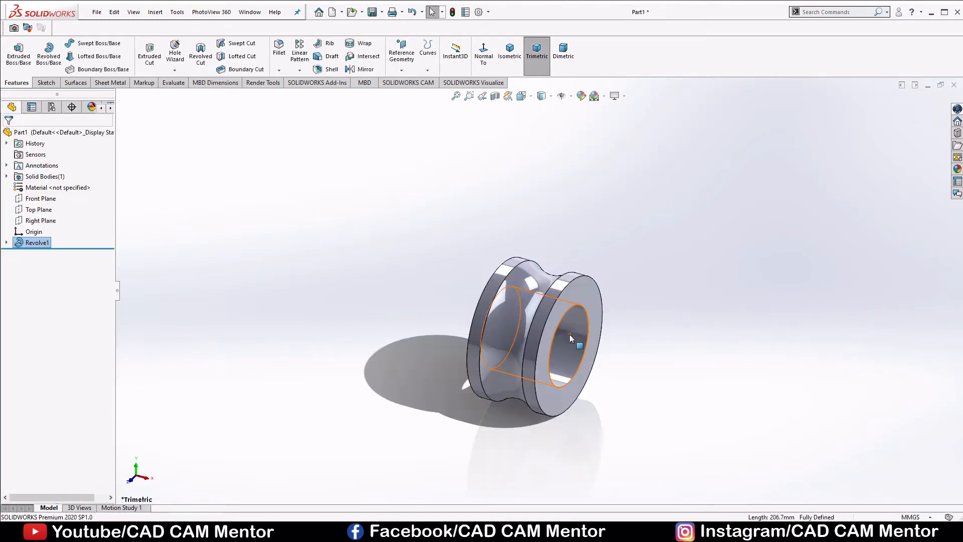
Step: Save the revolved part as "inner ring" in the solidworks parts folder on the Desktop
{"action": "scroll", "coordinate": [663, 333], "scroll_direction": "down", "scroll_amount": 2}
{"action": "mouse_move", "coordinate": [663, 333]}
{"action": "middle_mouse_down"}
{"action": "mouse_move", "coordinate": [730, 300]}
{"action": "mouse_move", "coordinate": [655, 336]}
{"action": "middle_mouse_up"}
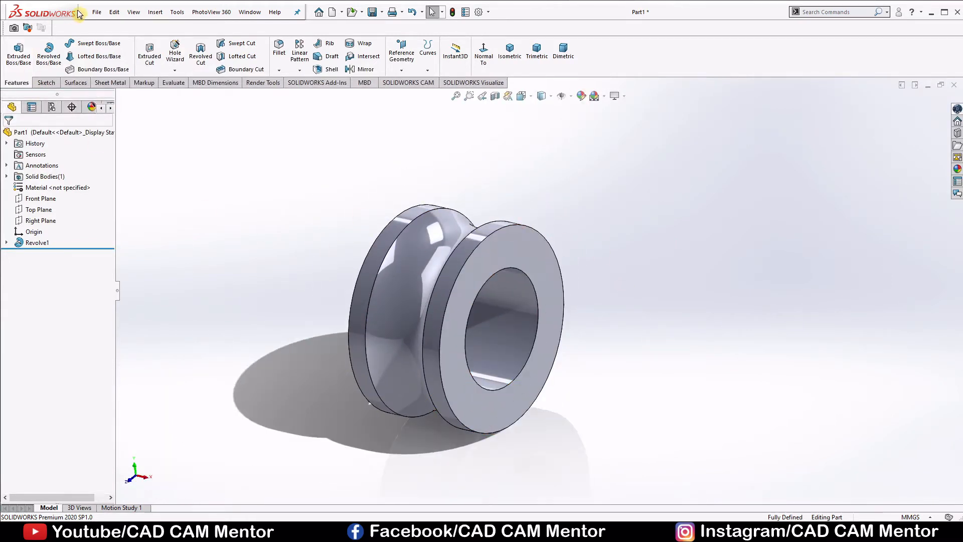
{"action": "left_click", "coordinate": [97, 12]}
{"action": "left_click", "coordinate": [109, 139]}
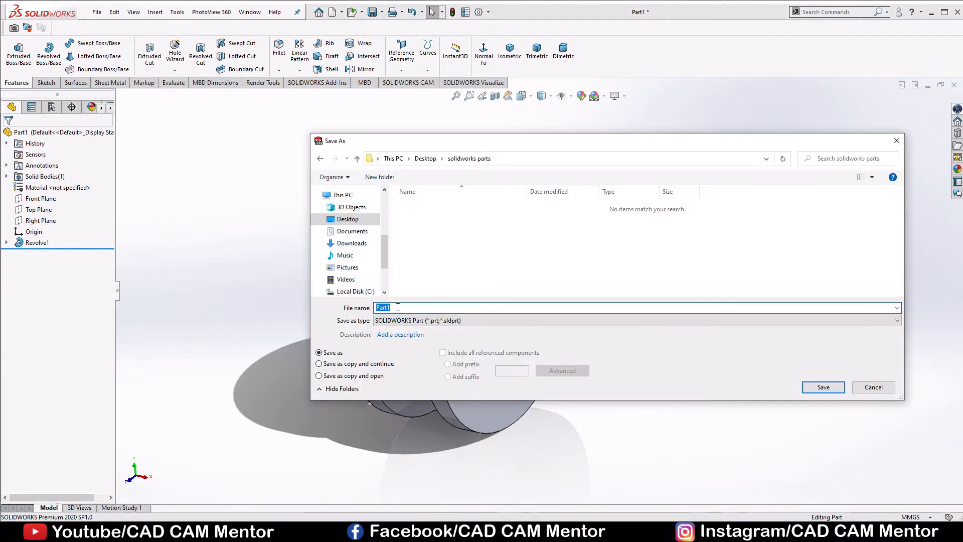
{"action": "type", "text": "inner ring"}
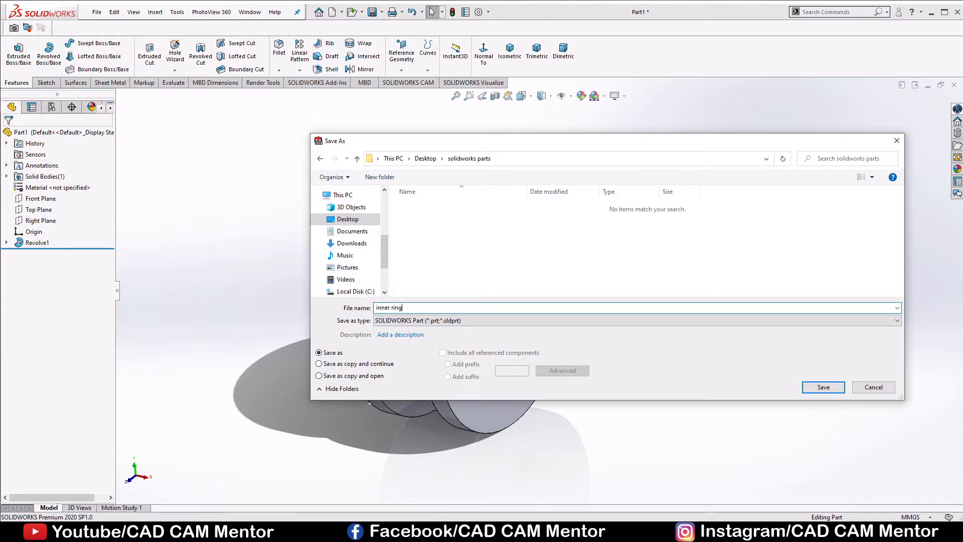
{"action": "left_click", "coordinate": [824, 388]}
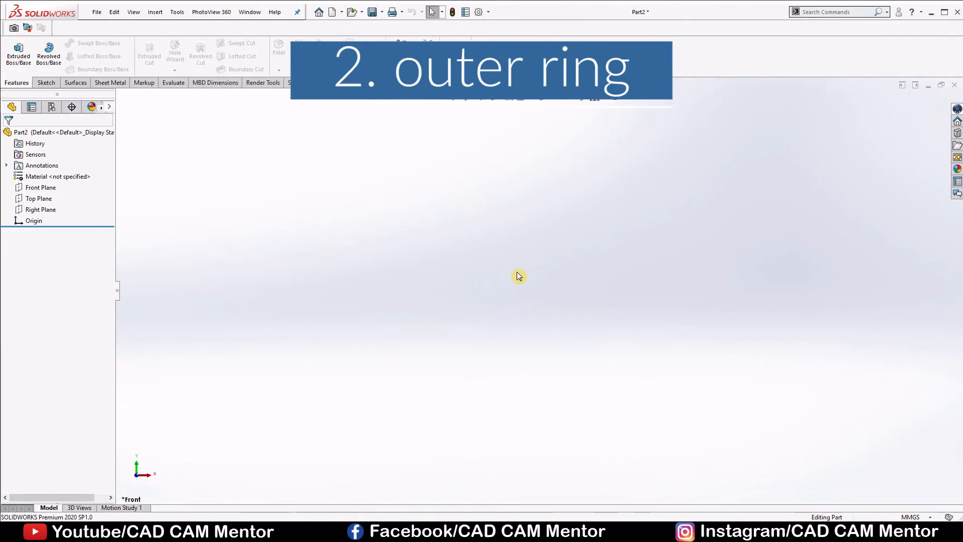
Step: Start a sketch on the Front Plane and draw a center rectangle about 57 by 20 mm, centred directly above the origin
{"action": "left_click", "coordinate": [51, 187]}
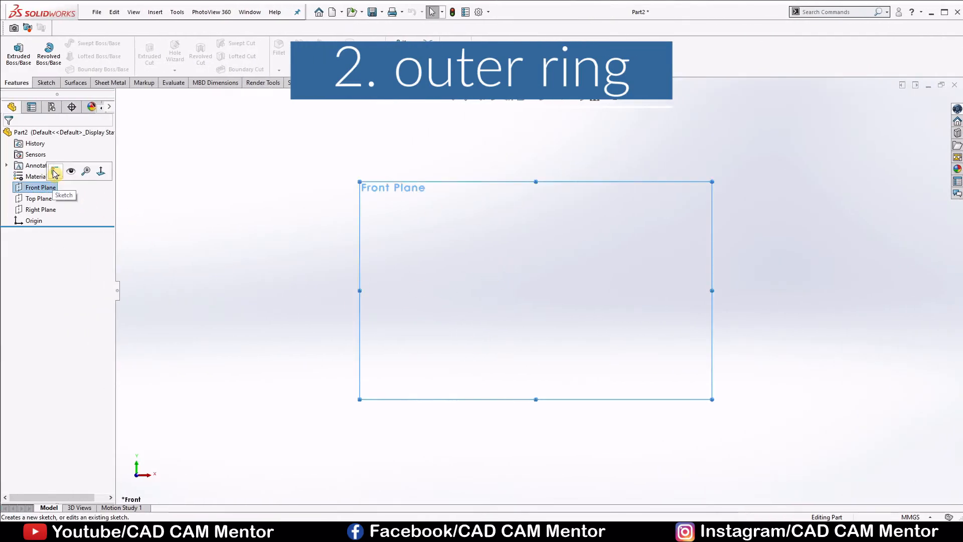
{"action": "left_click", "coordinate": [55, 173]}
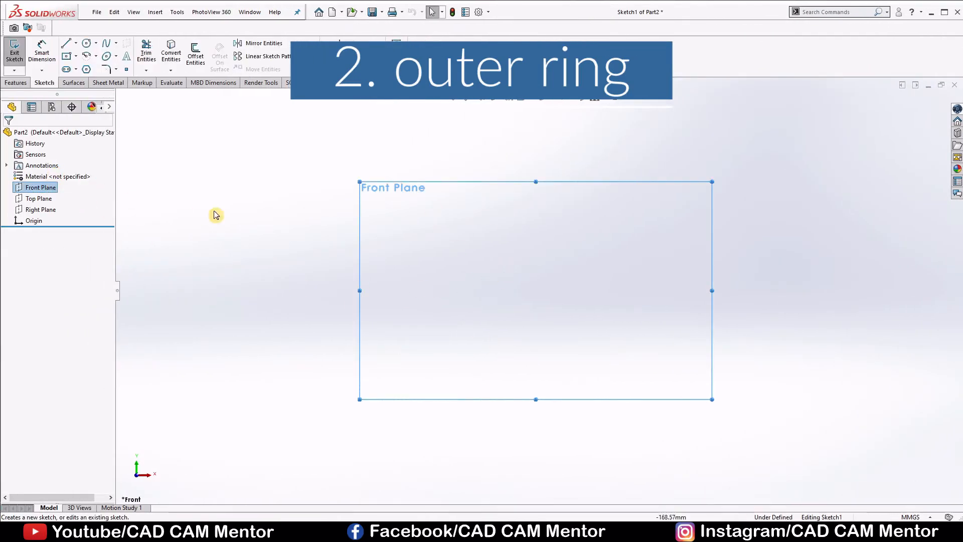
{"action": "left_click", "coordinate": [76, 57]}
{"action": "left_click", "coordinate": [96, 79]}
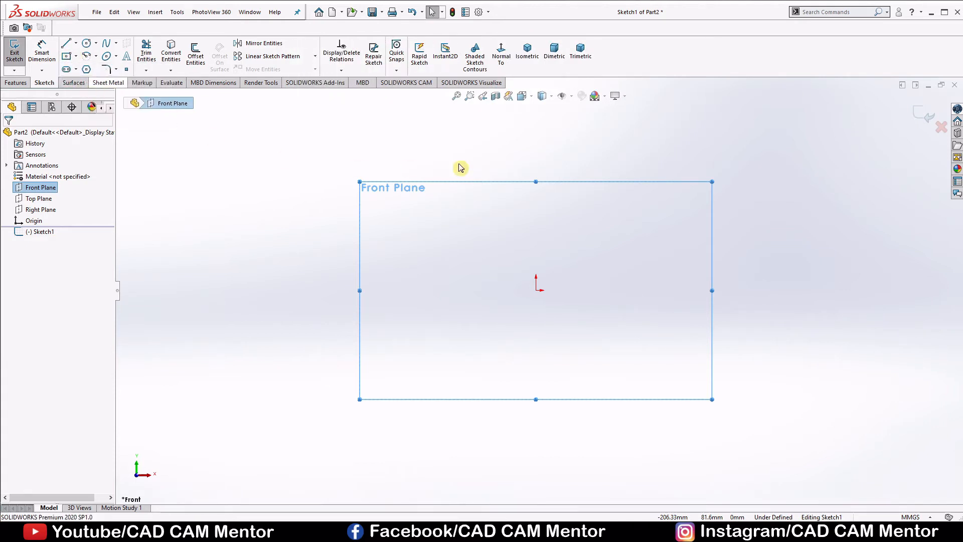
{"action": "left_click", "coordinate": [536, 200]}
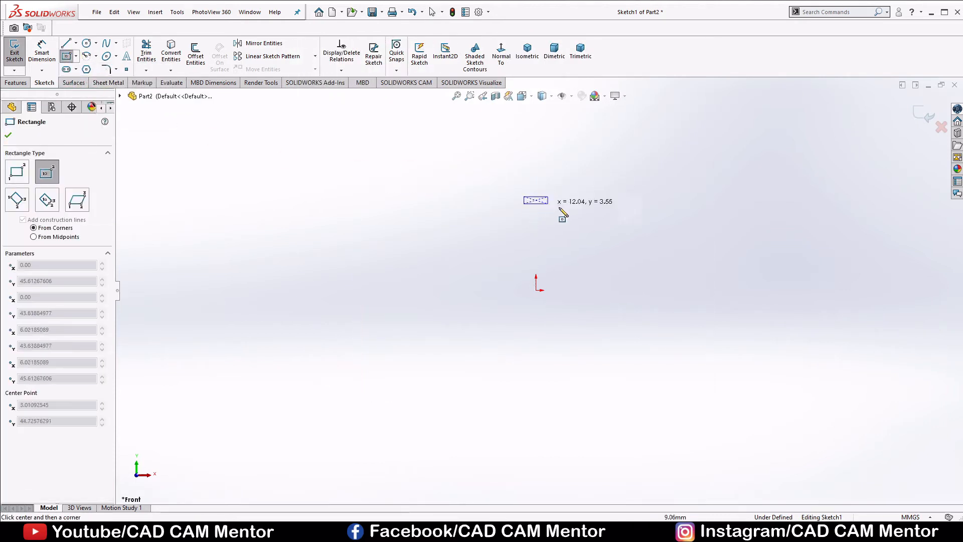
{"action": "left_click", "coordinate": [593, 221]}
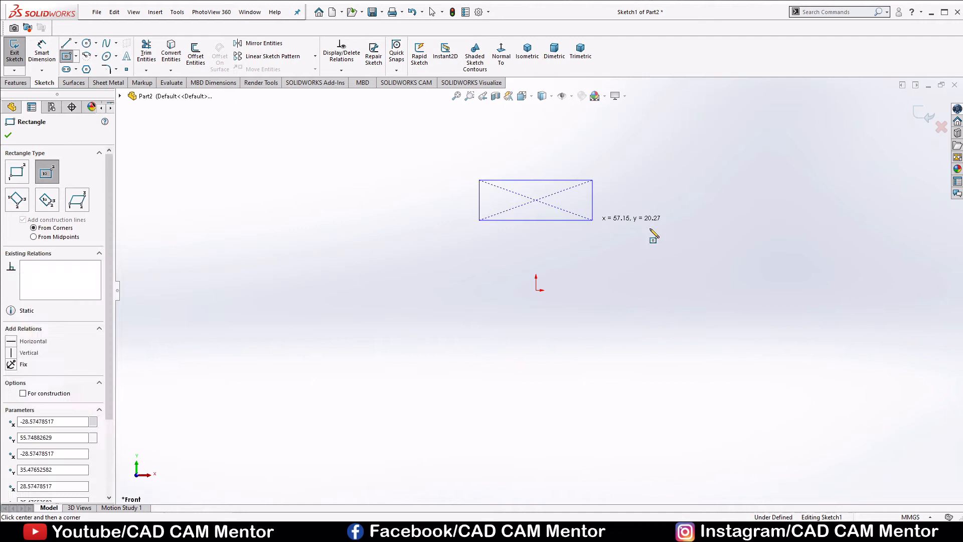
{"action": "right_click", "coordinate": [628, 200]}
{"action": "left_click", "coordinate": [645, 198]}
Step: Dimension the distance from the origin to the rectangle's bottom edge as 110 mm
{"action": "right_click_drag", "start_coordinate": [646, 247], "coordinate": [663, 196]}
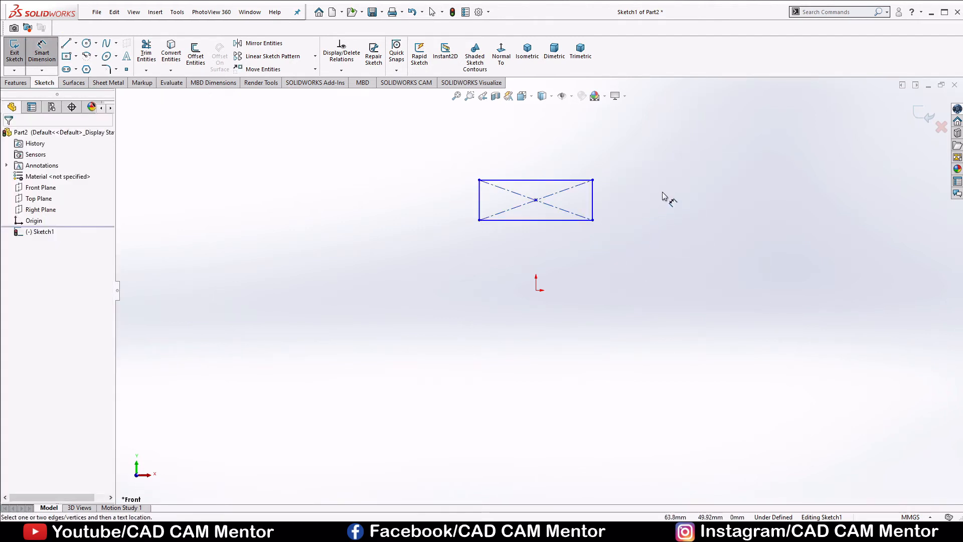
{"action": "left_click", "coordinate": [537, 290]}
{"action": "left_click", "coordinate": [575, 222]}
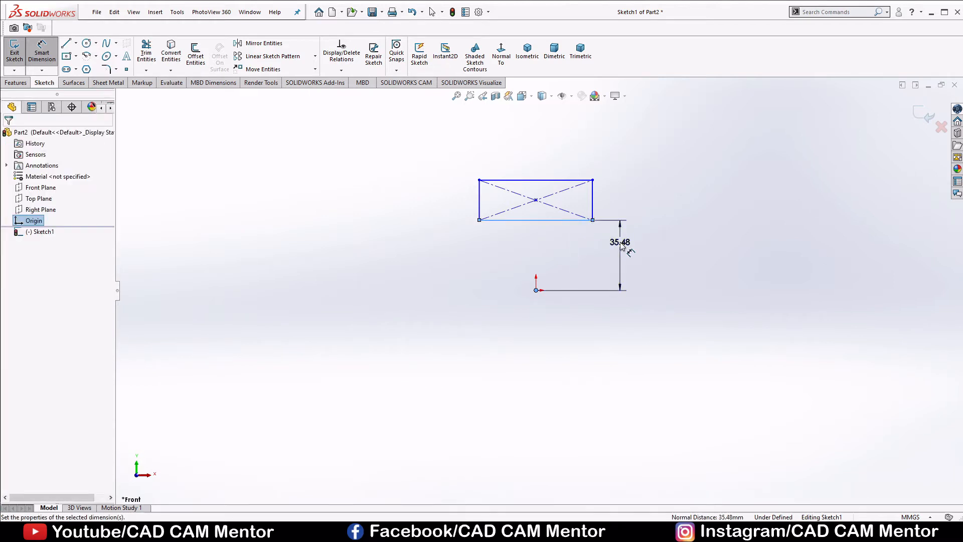
{"action": "left_click", "coordinate": [621, 246]}
{"action": "type", "text": "110"}
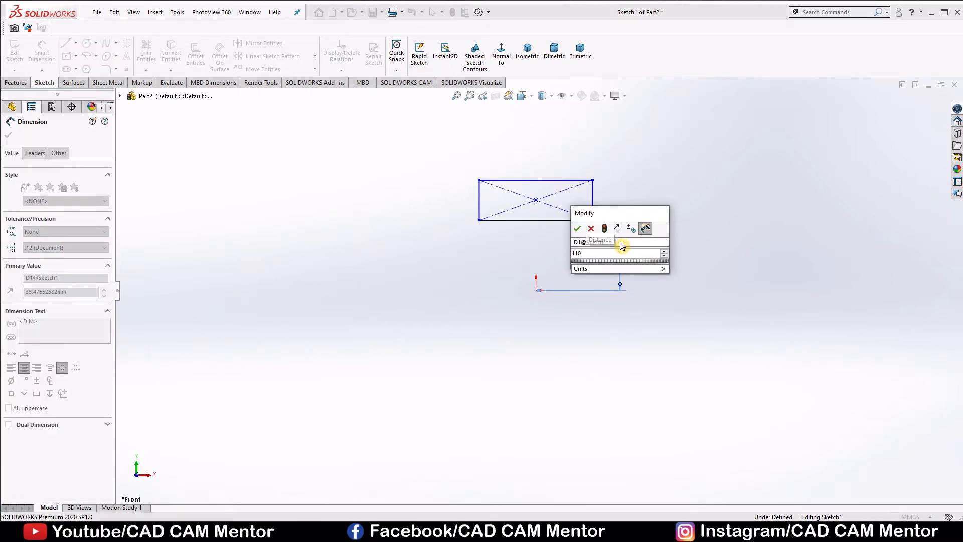
{"action": "key", "text": "Return"}
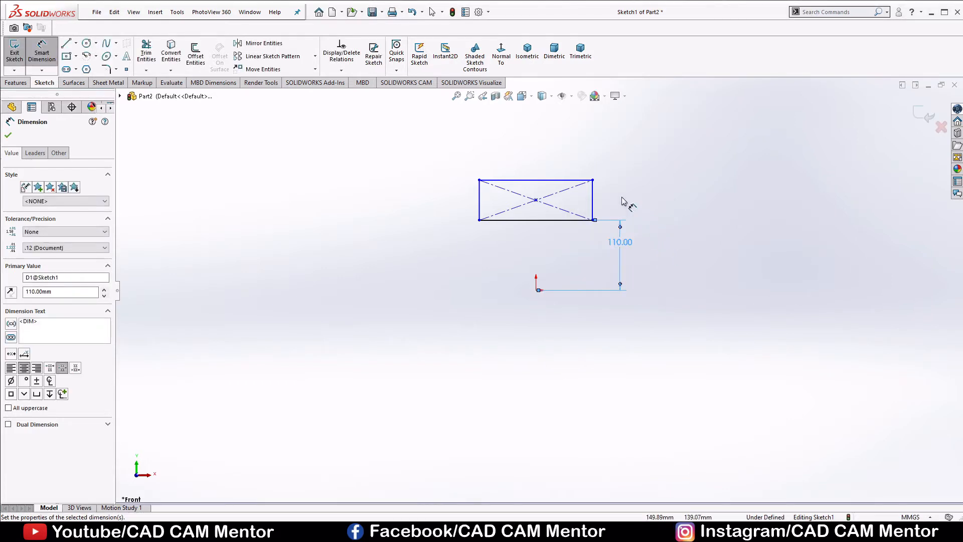
Step: Dimension the rectangle's height as 35 mm
{"action": "left_click", "coordinate": [593, 206]}
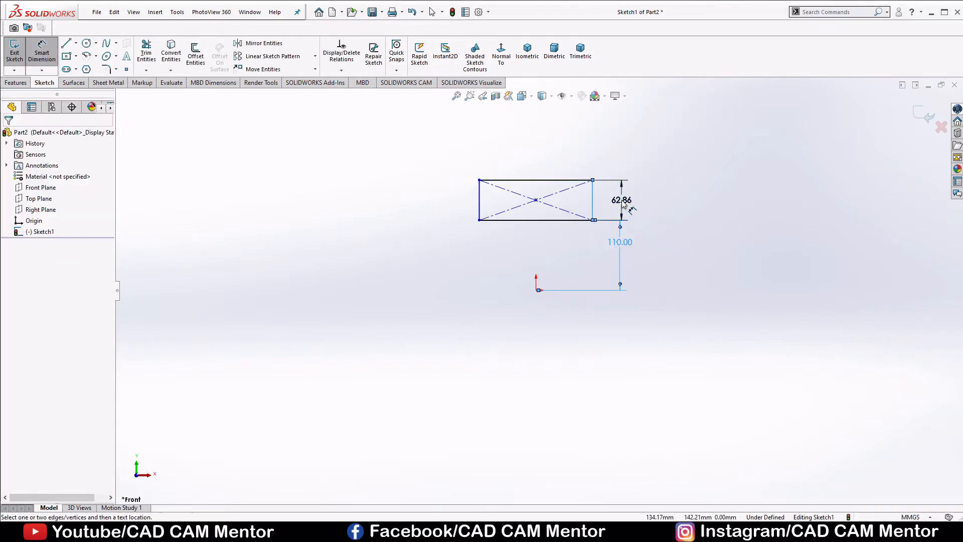
{"action": "left_click", "coordinate": [622, 202]}
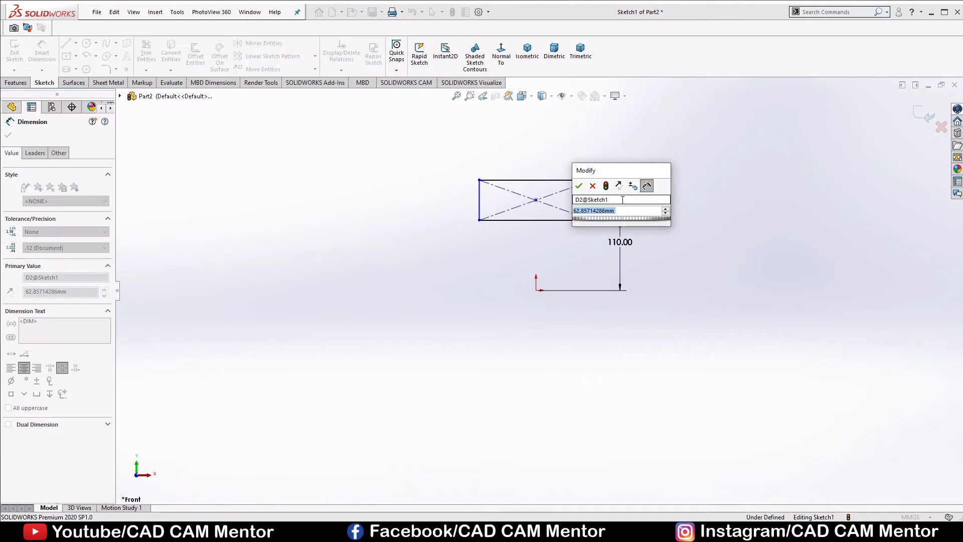
{"action": "type", "text": "35"}
{"action": "key", "text": "Return"}
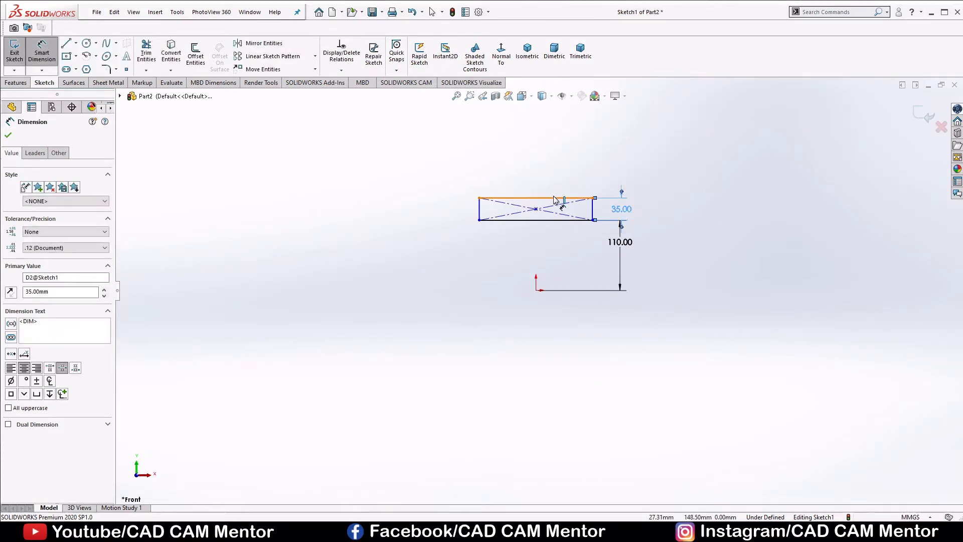
Step: Dimension the rectangle's width as 90 mm and leave the dimension command
{"action": "left_click", "coordinate": [558, 176]}
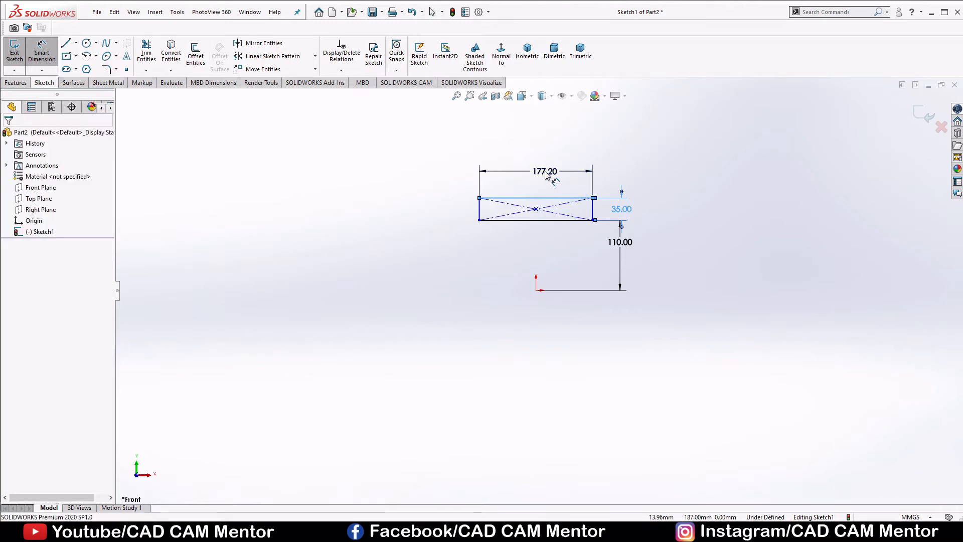
{"action": "left_click", "coordinate": [546, 173]}
{"action": "type", "text": "90"}
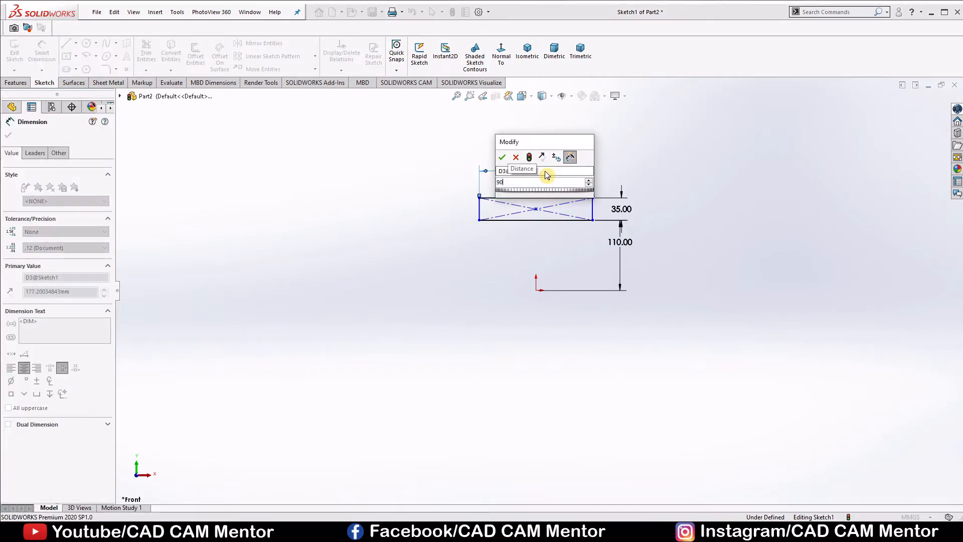
{"action": "key", "text": "Return"}
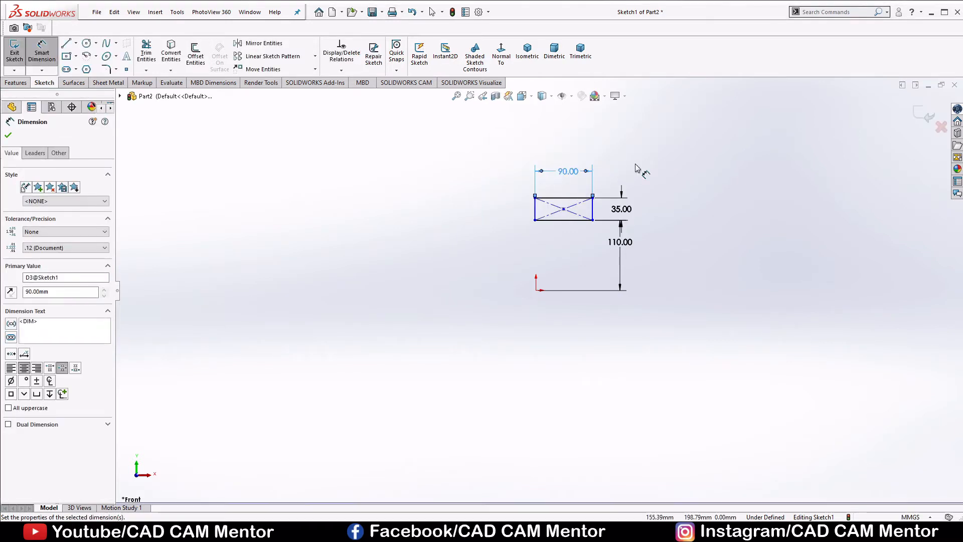
{"action": "right_click", "coordinate": [635, 167]}
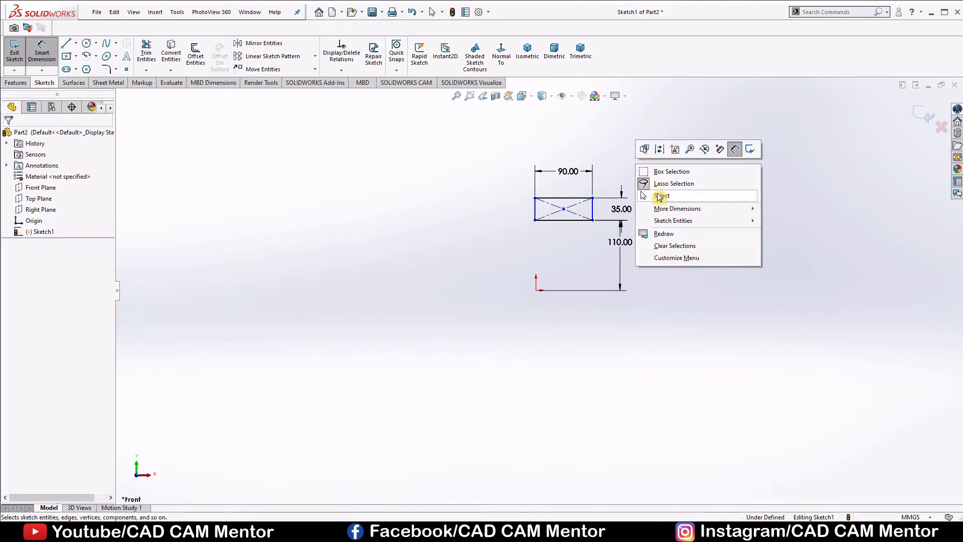
{"action": "left_click", "coordinate": [659, 200]}
Step: Add a Vertical relation between the rectangle's centre point and the origin
{"action": "scroll", "coordinate": [566, 241], "scroll_direction": "down", "scroll_amount": 3}
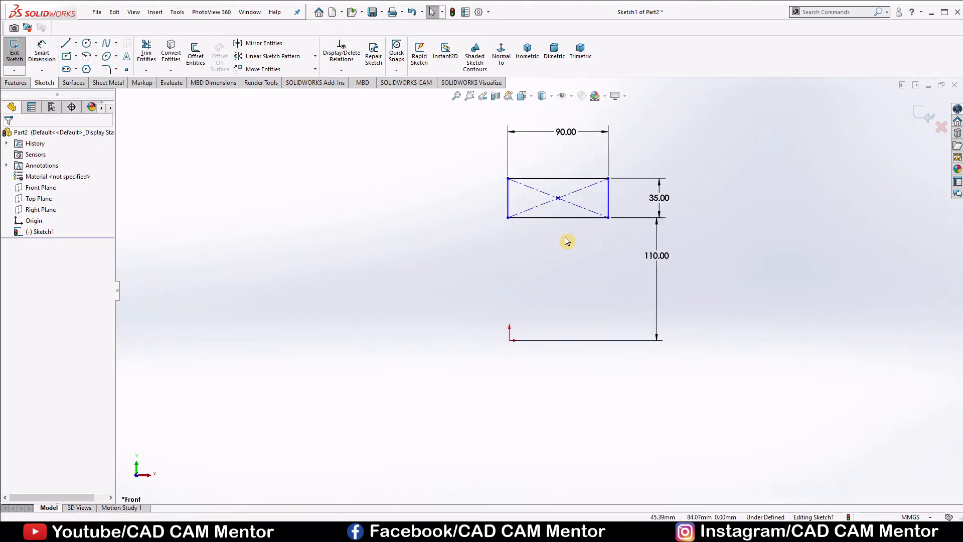
{"action": "scroll", "coordinate": [643, 142], "scroll_direction": "down", "scroll_amount": 2}
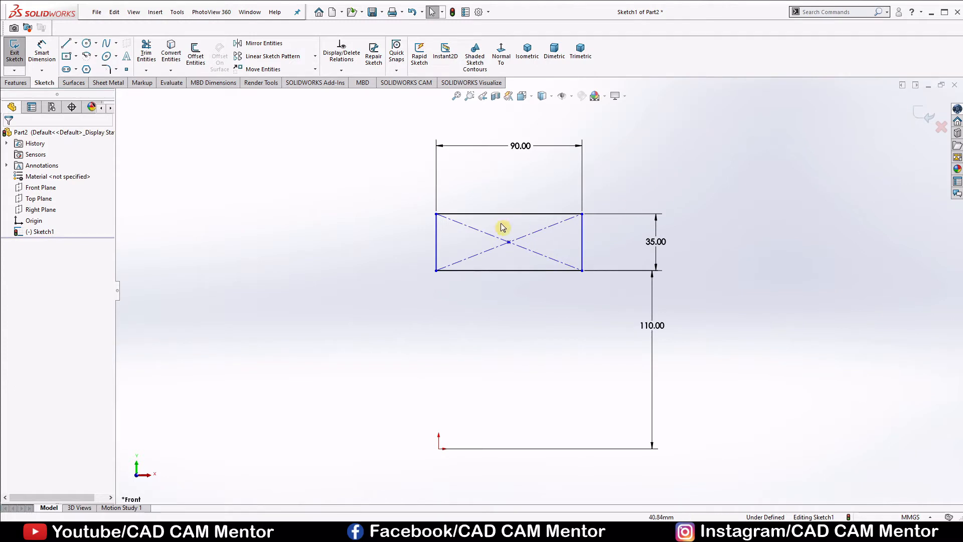
{"action": "left_click", "coordinate": [510, 243]}
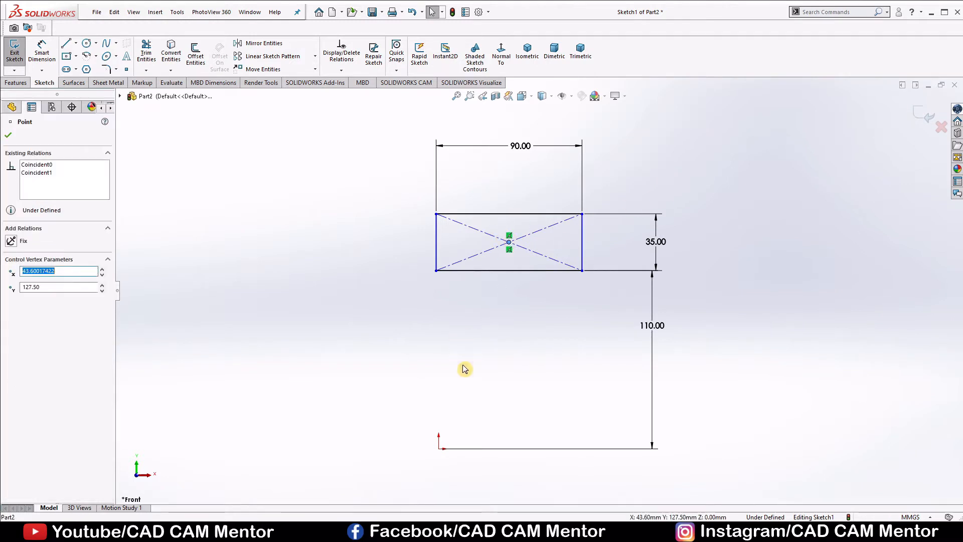
{"action": "left_click", "coordinate": [439, 449], "text": "ctrl"}
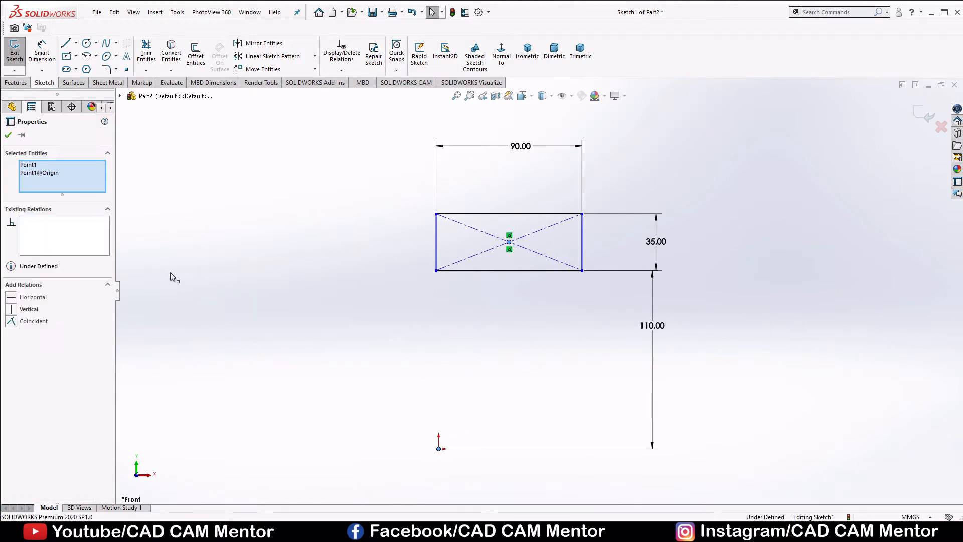
{"action": "left_click", "coordinate": [28, 310]}
{"action": "left_click", "coordinate": [7, 136]}
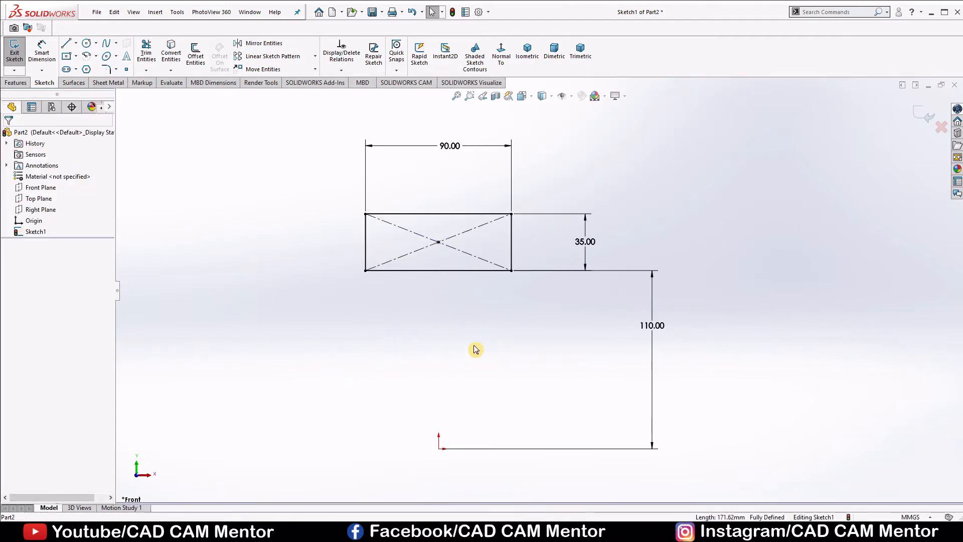
Step: Sketch a vertical construction line about 168 mm long from above the rectangle through its centre to the origin
{"action": "key", "text": "l"}
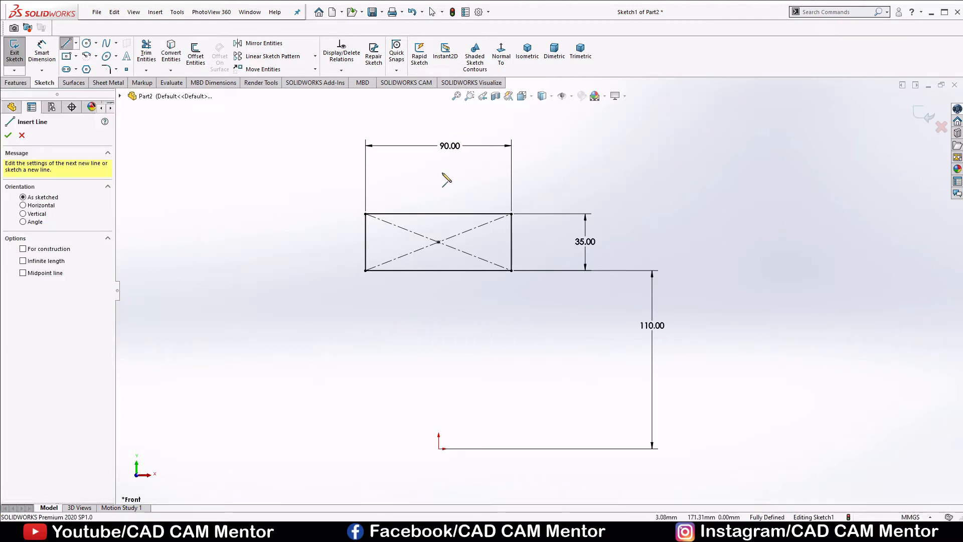
{"action": "left_click", "coordinate": [438, 177]}
{"action": "left_click", "coordinate": [439, 448]}
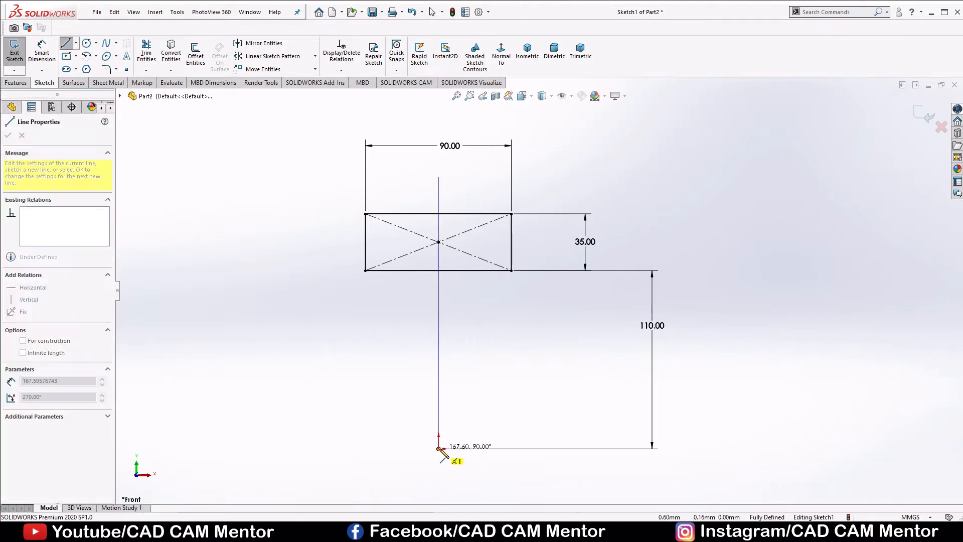
{"action": "right_click", "coordinate": [472, 396]}
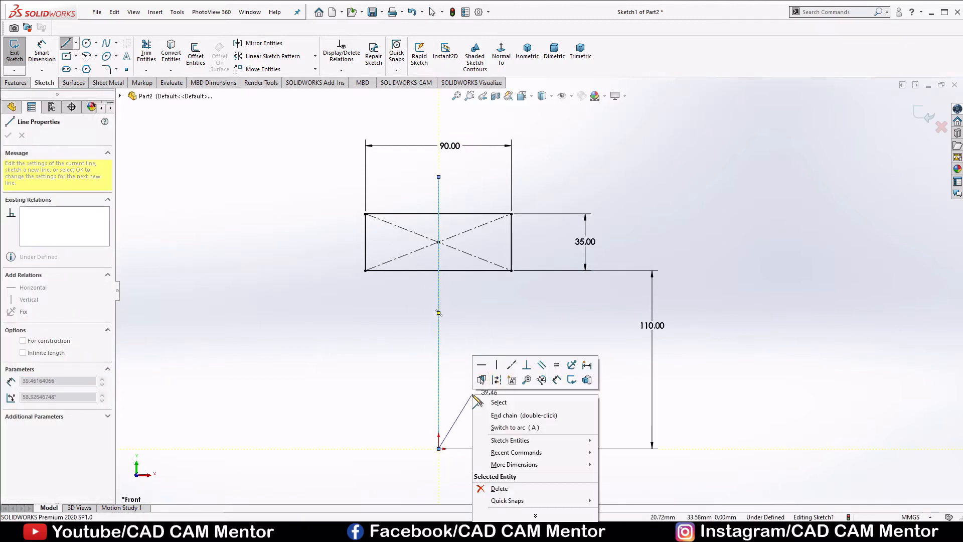
{"action": "left_click", "coordinate": [500, 382]}
{"action": "key", "text": "Escape"}
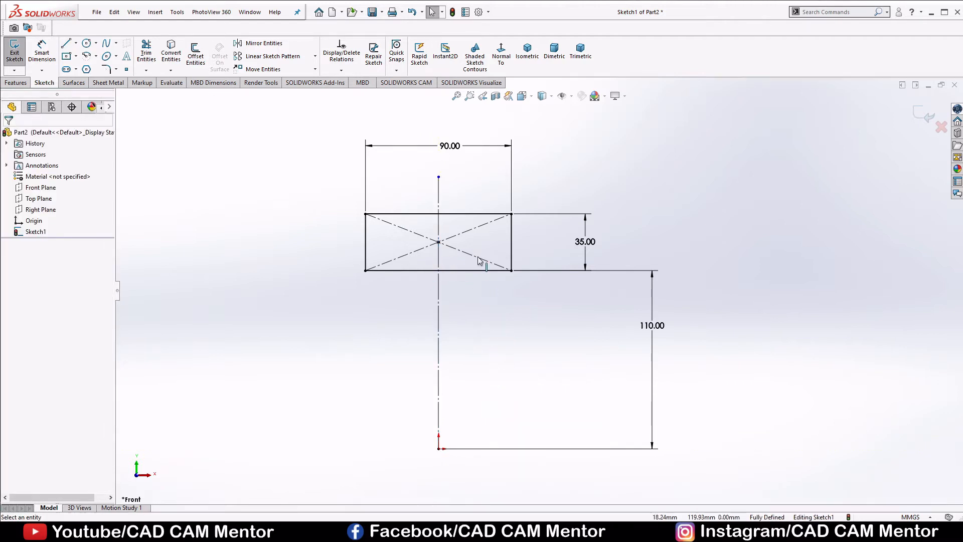
{"action": "left_click", "coordinate": [397, 328]}
Step: Sketch a centerpoint arc about 49 mm in radius, centred on the vertical construction line, with both ends on the rectangle's bottom edge
{"action": "left_click", "coordinate": [96, 57]}
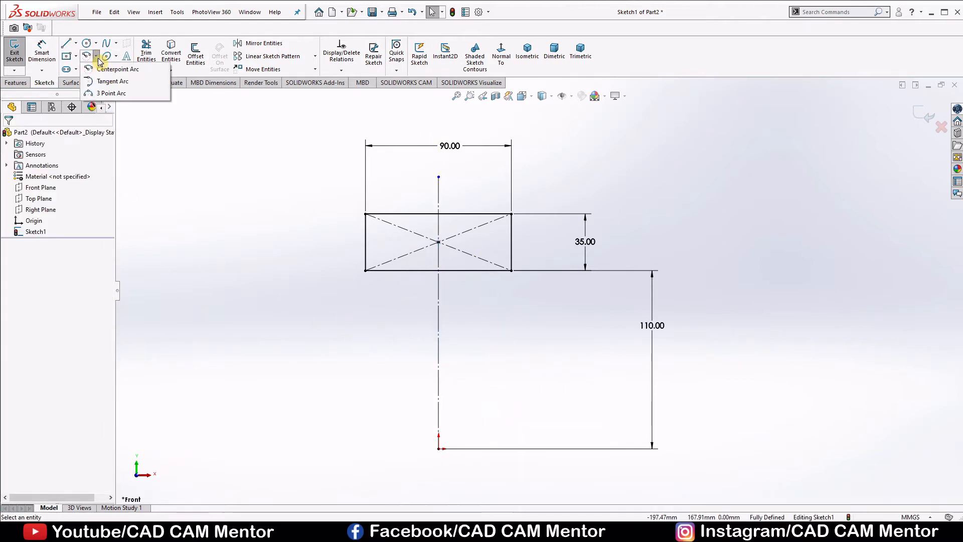
{"action": "left_click", "coordinate": [111, 69]}
{"action": "left_click", "coordinate": [438, 339]}
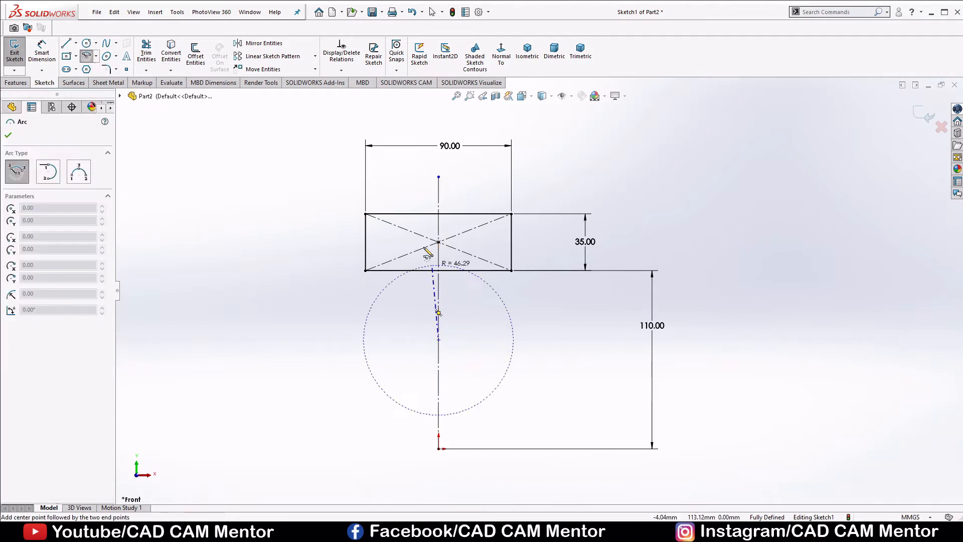
{"action": "left_click", "coordinate": [402, 271]}
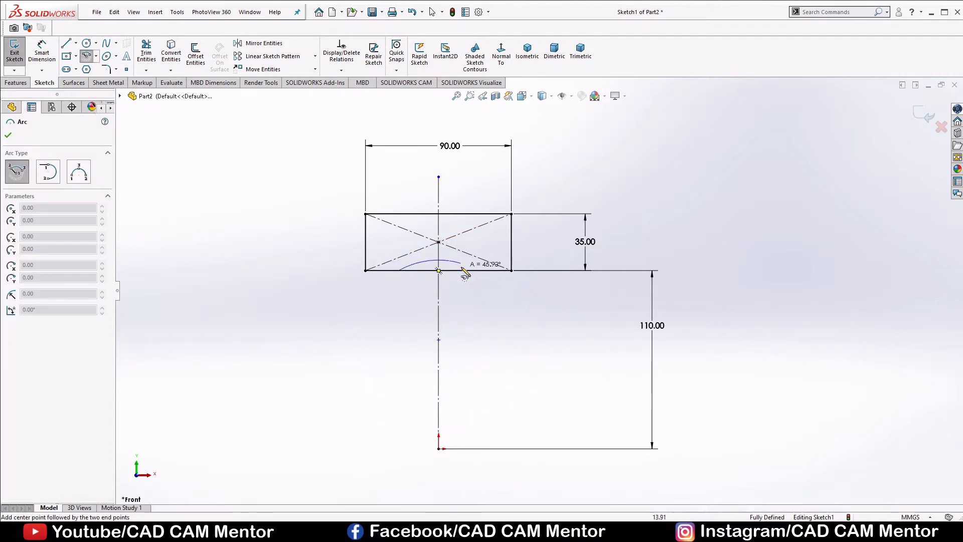
{"action": "left_click", "coordinate": [488, 295]}
{"action": "right_click", "coordinate": [499, 301]}
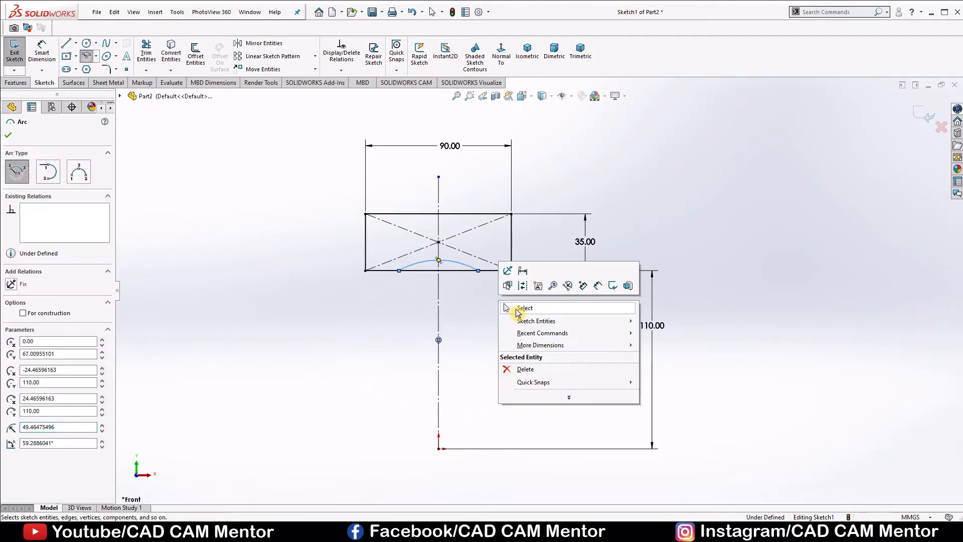
{"action": "left_click", "coordinate": [516, 309]}
Step: Dimension the arc's radius as 50 mm
{"action": "right_click_drag", "start_coordinate": [526, 342], "coordinate": [528, 301]}
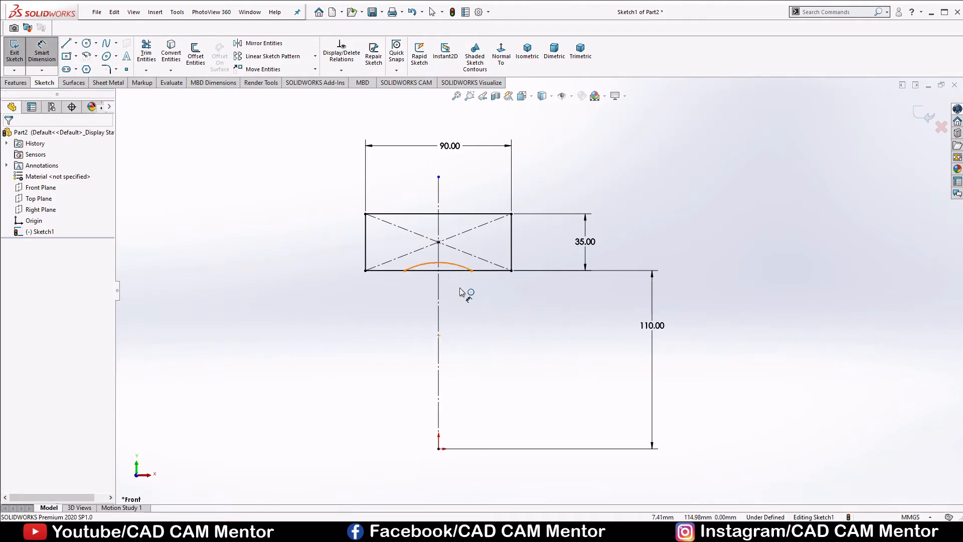
{"action": "left_click", "coordinate": [454, 267]}
{"action": "left_click", "coordinate": [457, 294]}
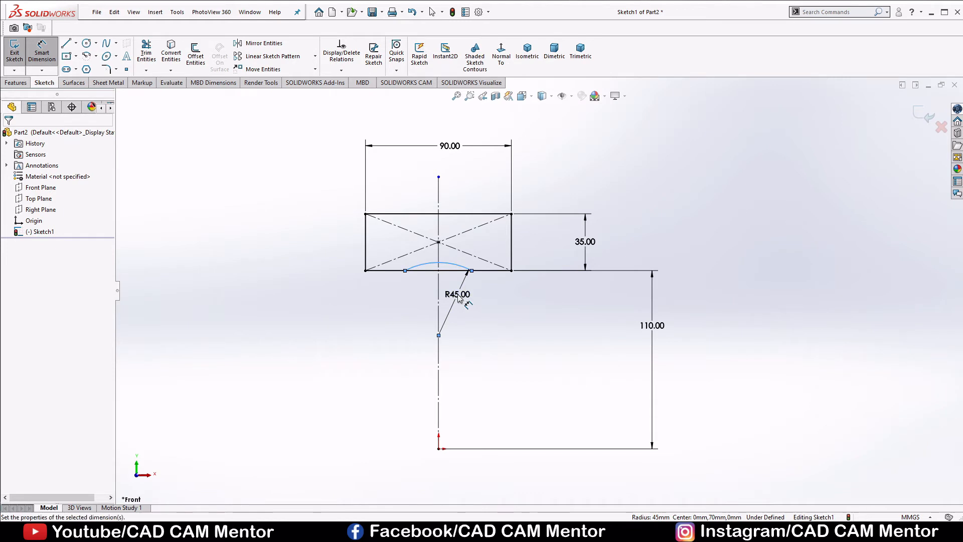
{"action": "type", "text": "45.00mm"}
{"action": "key", "text": "Return"}
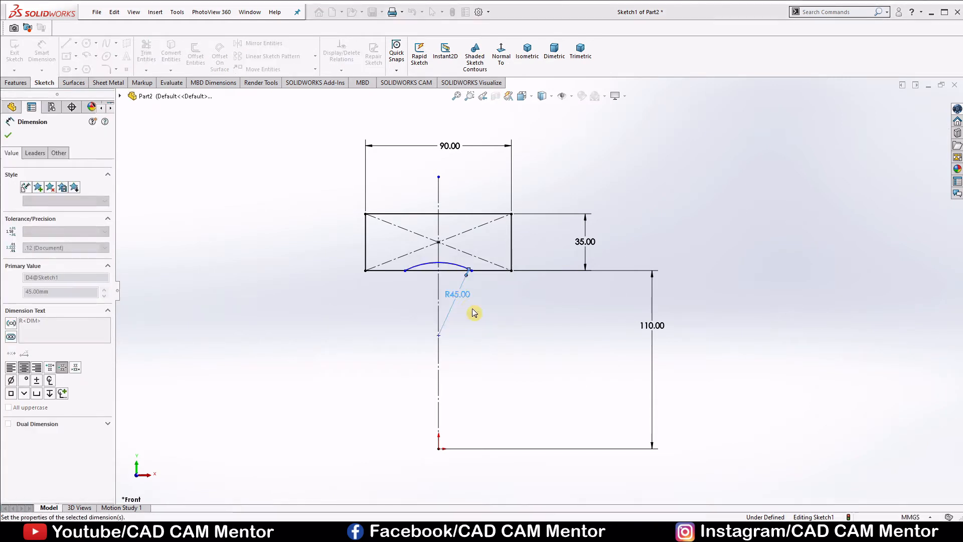
{"action": "left_click", "coordinate": [477, 312]}
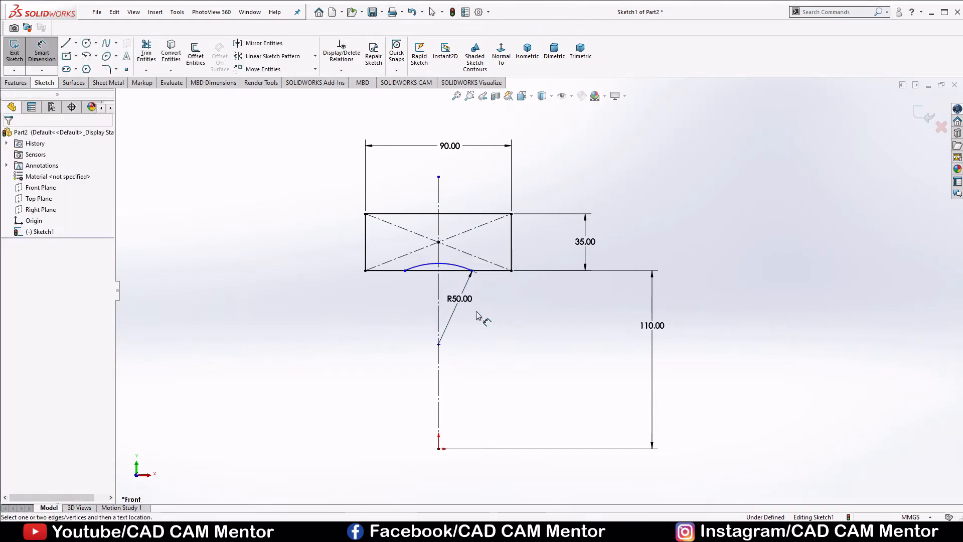
Step: Dimension the distance from the arc's centre to the rectangle's bottom edge as 40 mm and leave the dimension command
{"action": "left_click", "coordinate": [440, 345]}
{"action": "left_click", "coordinate": [495, 271]}
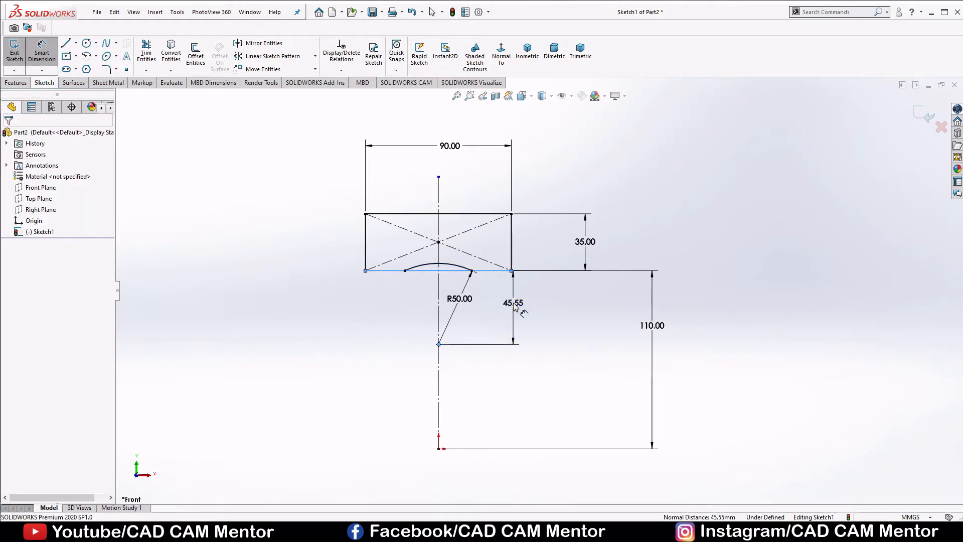
{"action": "left_click", "coordinate": [515, 306]}
{"action": "type", "text": "40"}
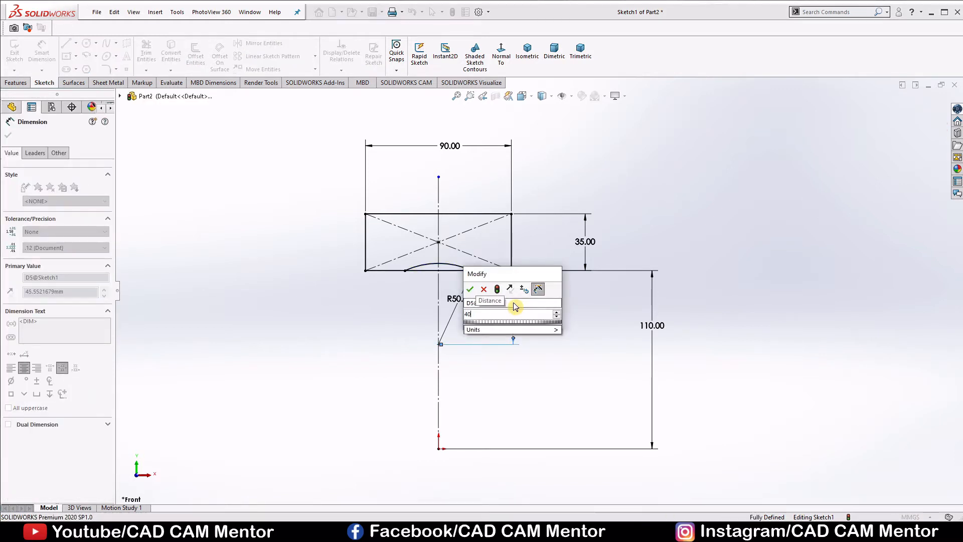
{"action": "key", "text": "Return"}
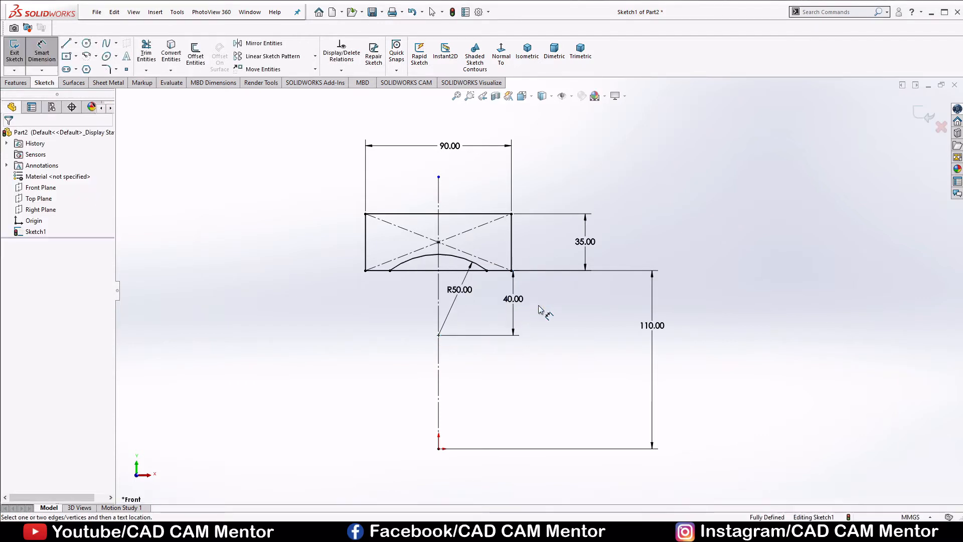
{"action": "right_click", "coordinate": [540, 310]}
{"action": "left_click", "coordinate": [558, 335]}
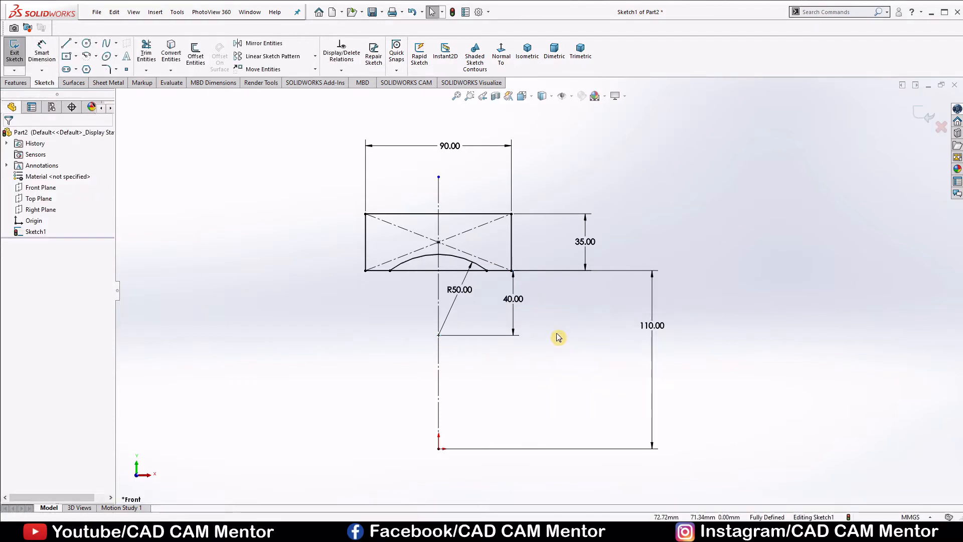
Step: Trim away the part of the rectangle's bottom edge between the arc's ends and leave the Trim command
{"action": "left_click", "coordinate": [146, 53]}
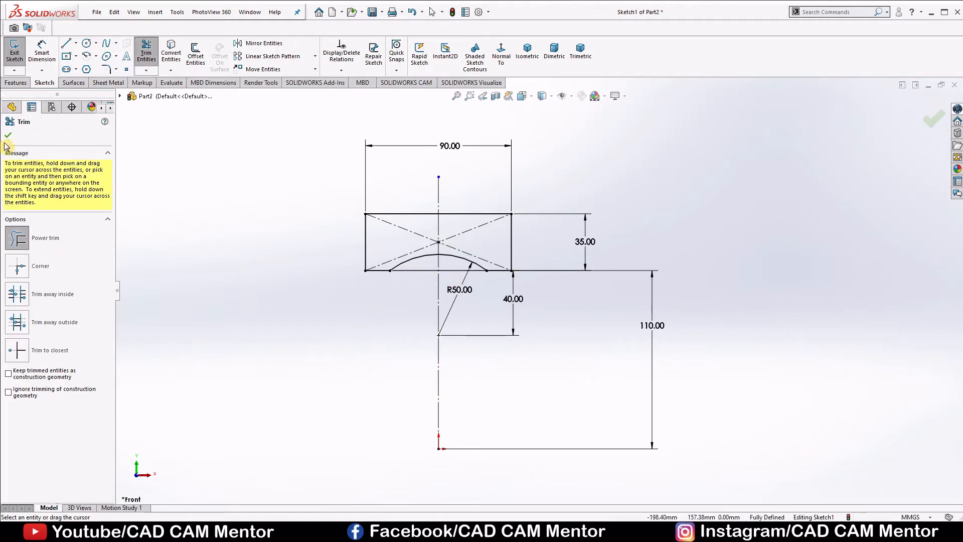
{"action": "key", "text": "Escape"}
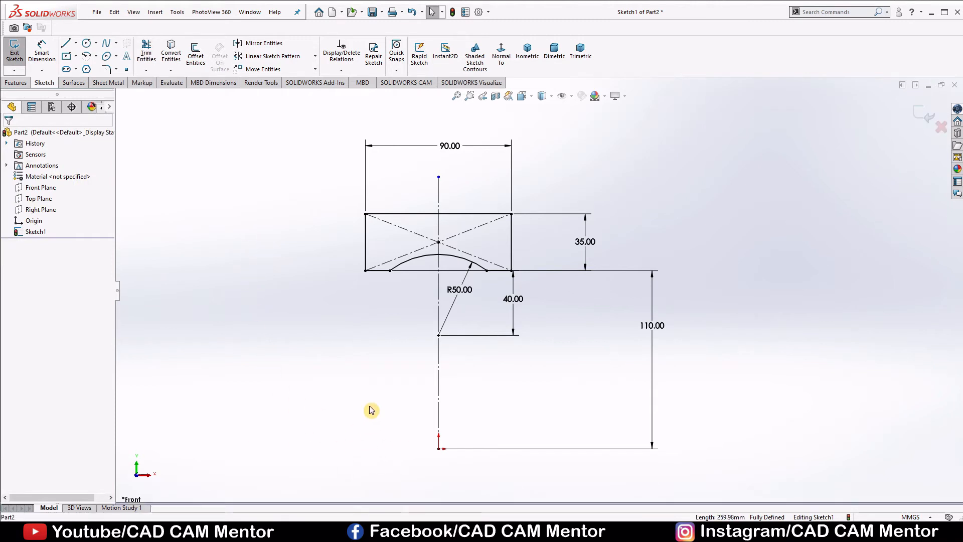
Step: Sketch a horizontal construction line about 272 mm long through the origin, extending past both sides of the profile
{"action": "right_click_drag", "start_coordinate": [372, 388], "coordinate": [336, 391]}
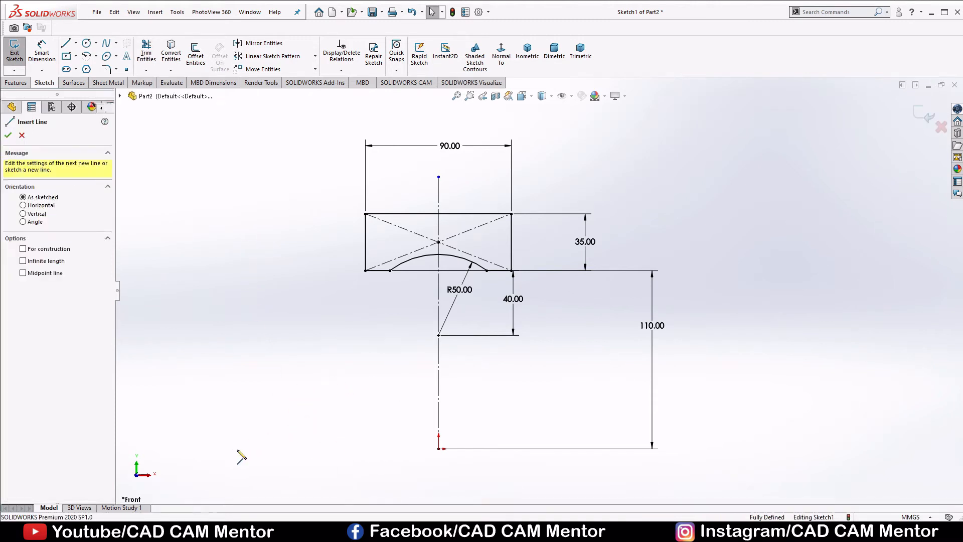
{"action": "left_click", "coordinate": [452, 450]}
{"action": "left_click", "coordinate": [681, 448]}
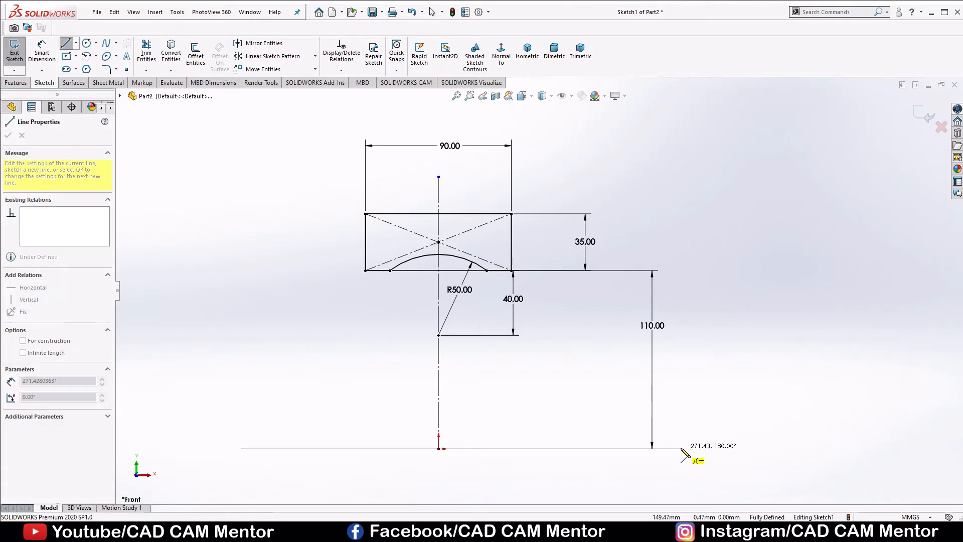
{"action": "right_click", "coordinate": [714, 417]}
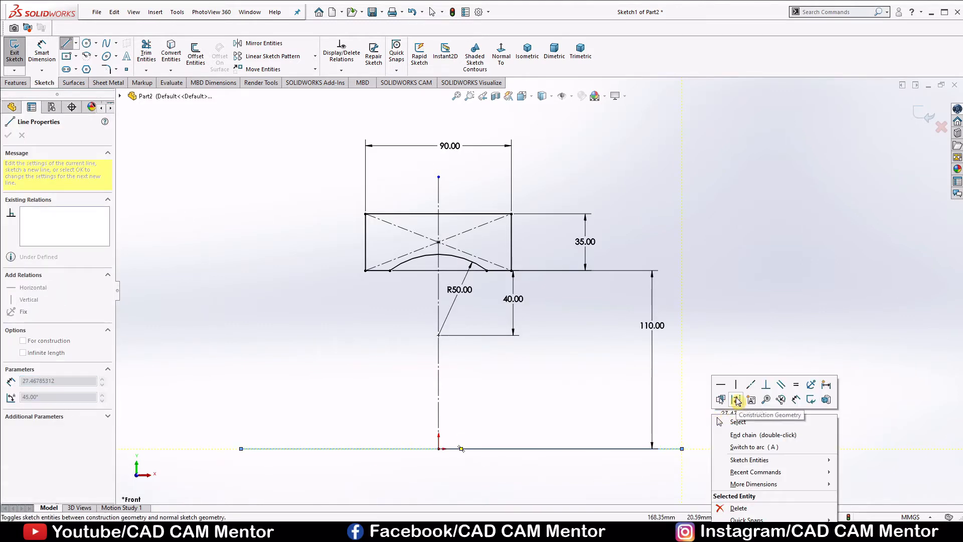
{"action": "left_click", "coordinate": [737, 400]}
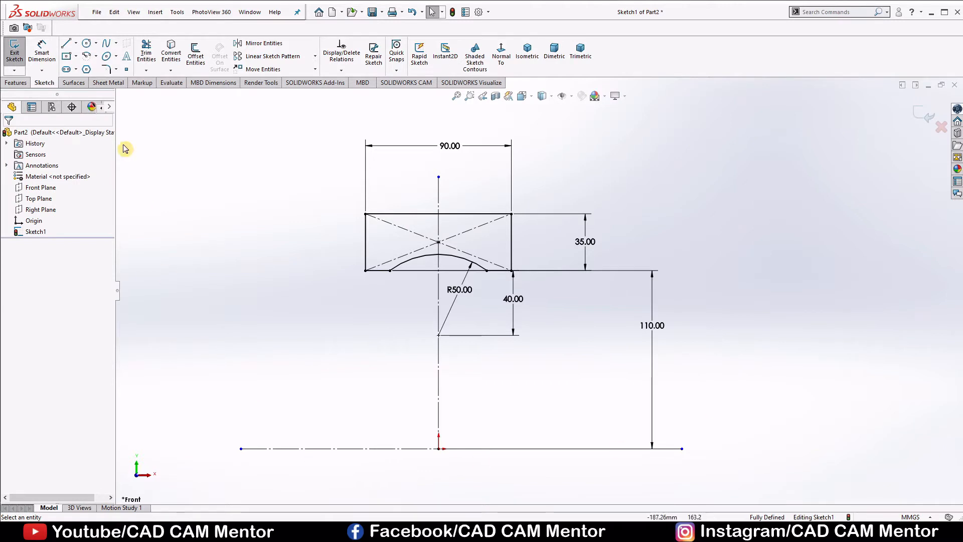
{"action": "left_click", "coordinate": [76, 44]}
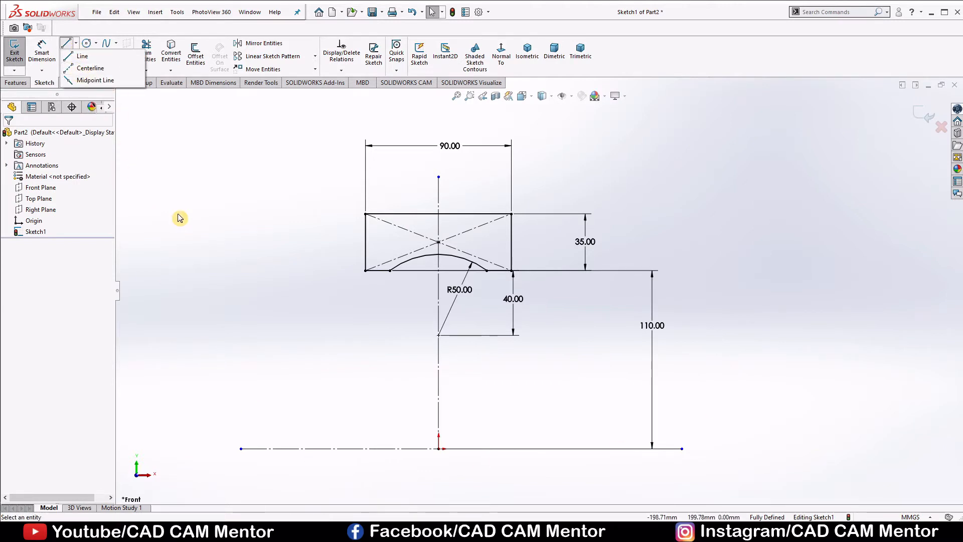
Step: Revolve the profile 360° about the horizontal construction line through the origin
{"action": "left_click", "coordinate": [15, 83]}
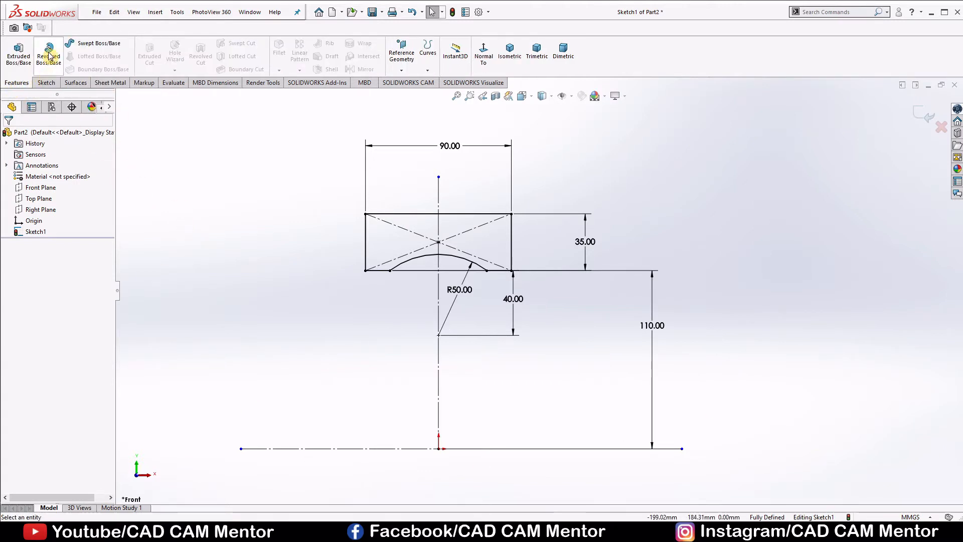
{"action": "left_click", "coordinate": [49, 56]}
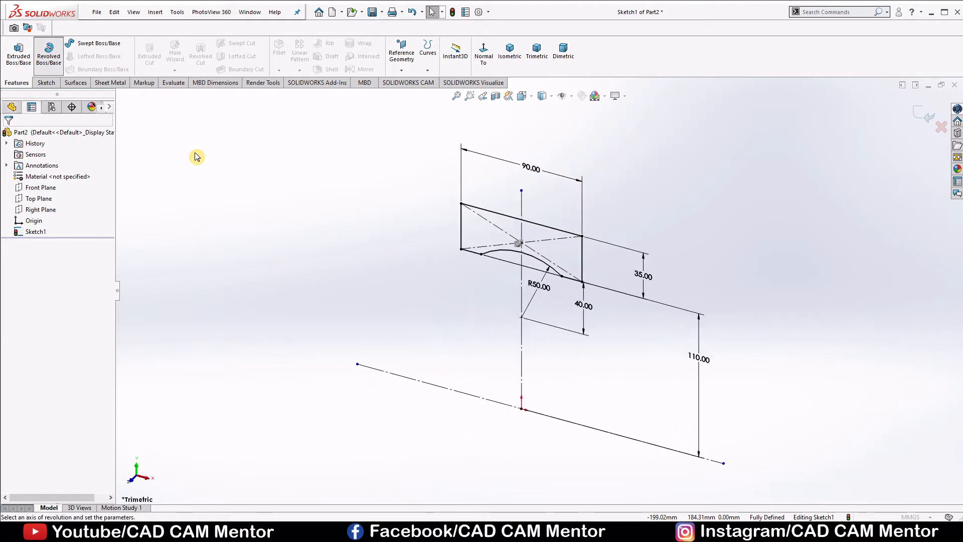
{"action": "left_click", "coordinate": [402, 377]}
{"action": "scroll", "coordinate": [640, 359], "scroll_direction": "up", "scroll_amount": 4}
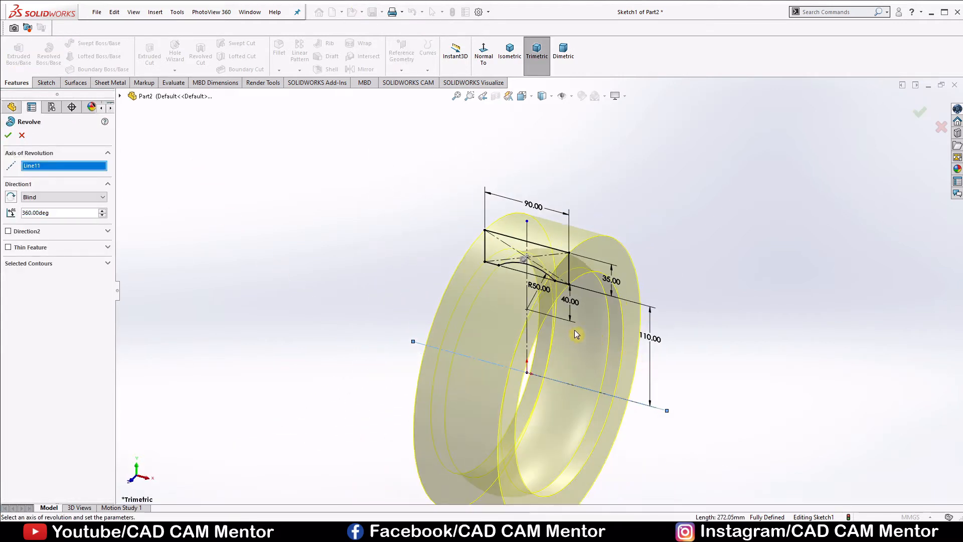
{"action": "scroll", "coordinate": [562, 360], "scroll_direction": "down", "scroll_amount": 1}
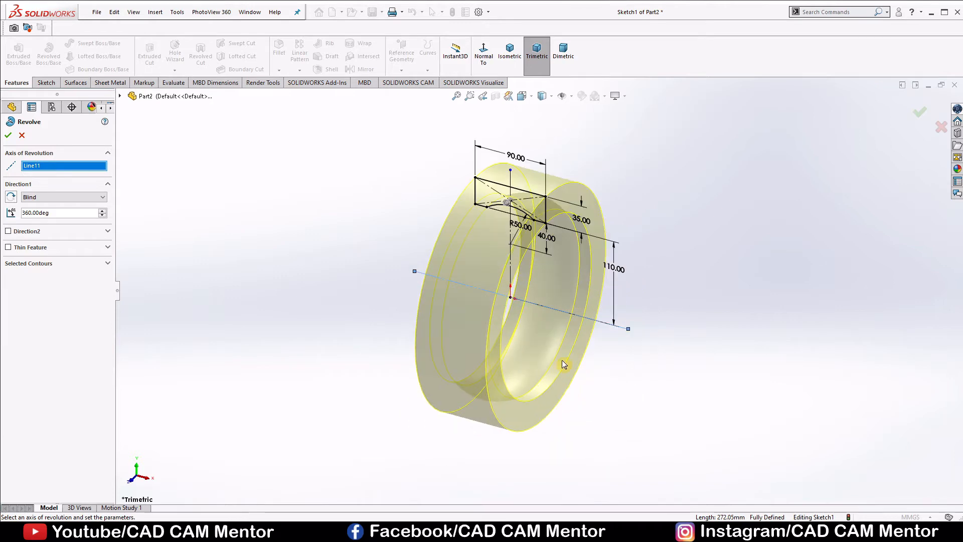
{"action": "left_click", "coordinate": [9, 135]}
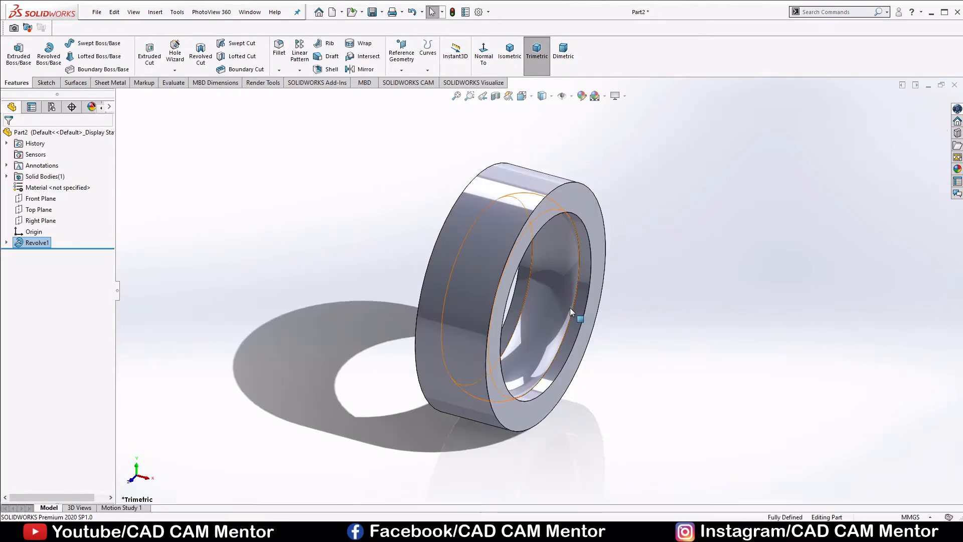
Step: Apply the polished steel appearance to the whole ring
{"action": "scroll", "coordinate": [658, 296], "scroll_direction": "down", "scroll_amount": 2}
{"action": "scroll", "coordinate": [673, 293], "scroll_direction": "up", "scroll_amount": 2}
{"action": "mouse_move", "coordinate": [673, 293]}
{"action": "middle_mouse_down"}
{"action": "mouse_move", "coordinate": [625, 333]}
{"action": "mouse_move", "coordinate": [536, 276]}
{"action": "mouse_move", "coordinate": [654, 288]}
{"action": "middle_mouse_up"}
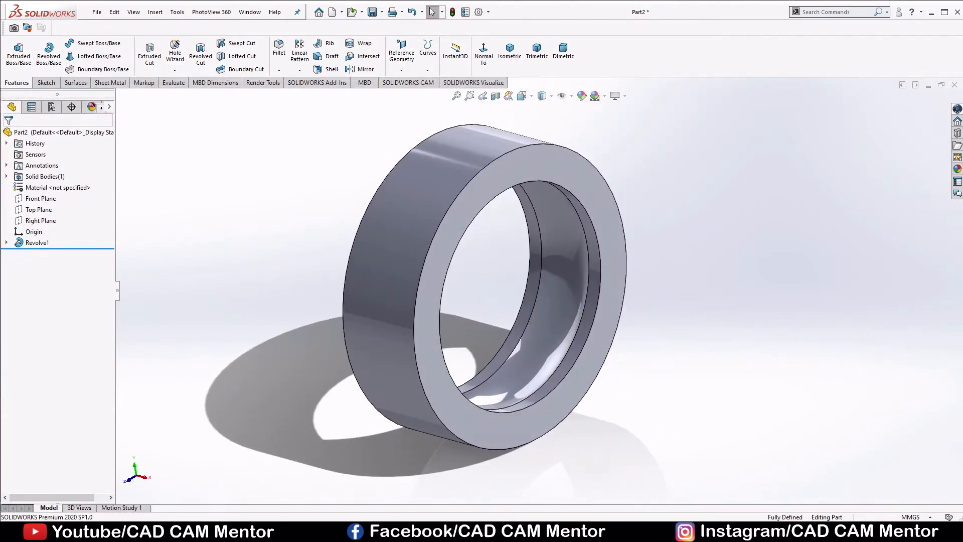
{"action": "left_click", "coordinate": [957, 169]}
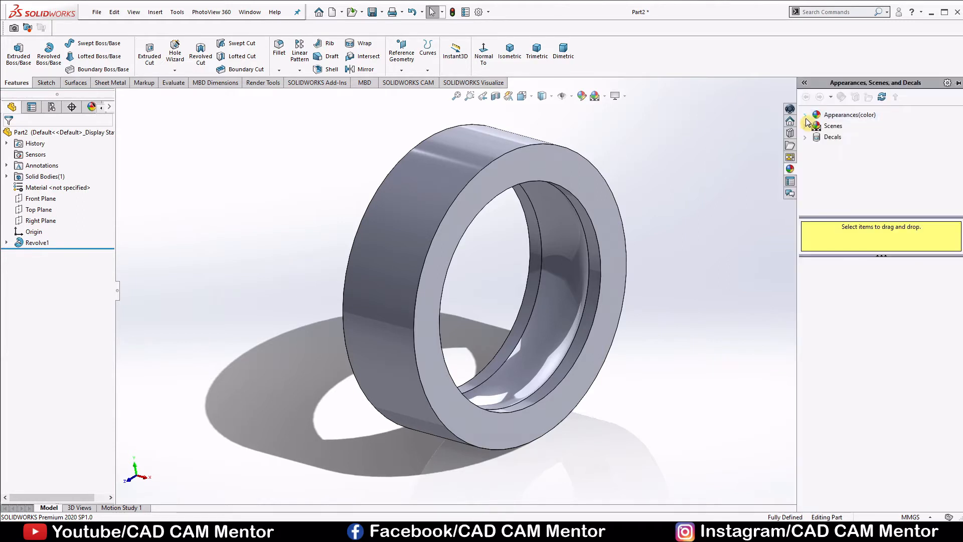
{"action": "left_click", "coordinate": [805, 116]}
{"action": "left_click", "coordinate": [816, 136]}
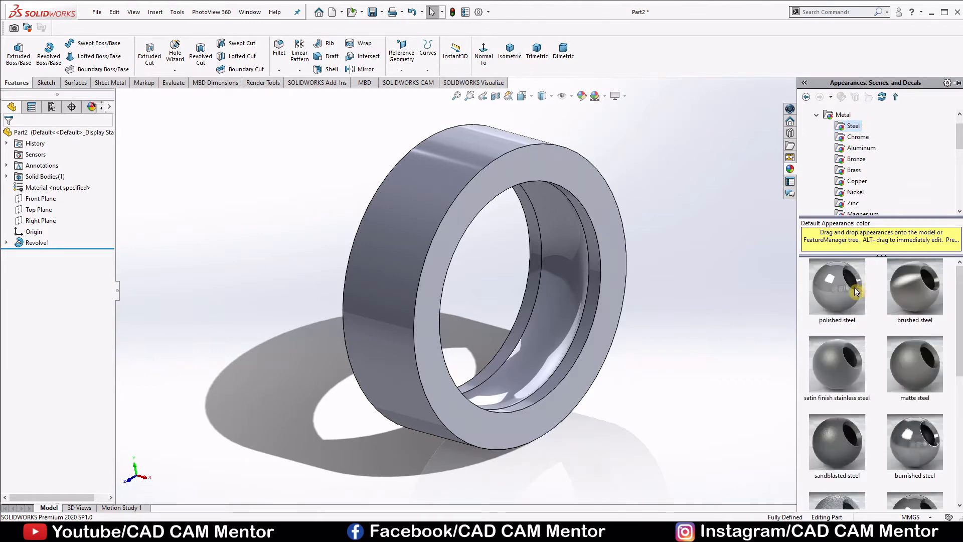
{"action": "left_click_drag", "start_coordinate": [840, 291], "coordinate": [432, 182]}
{"action": "left_click", "coordinate": [433, 182]}
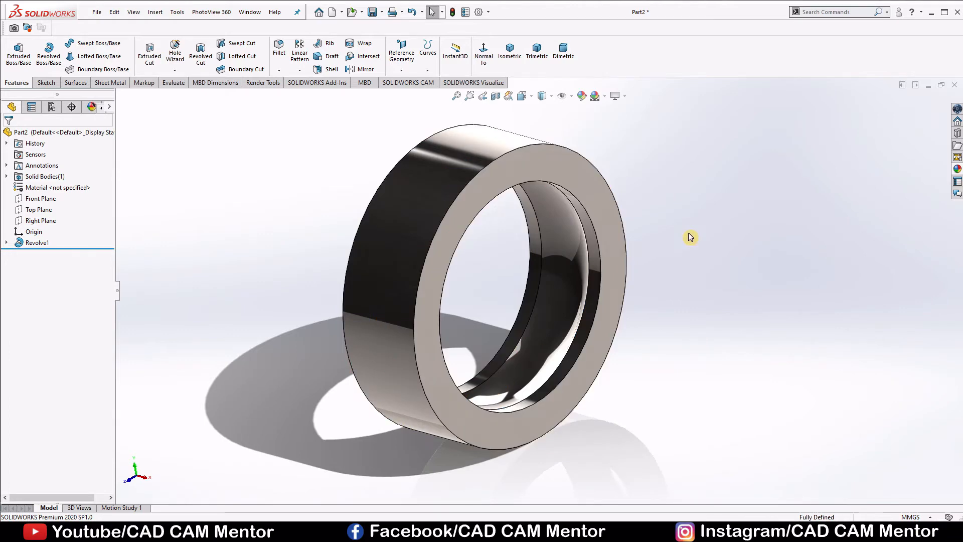
Step: Save the part as "outer ring" in the solidworks parts folder
{"action": "left_click", "coordinate": [381, 12]}
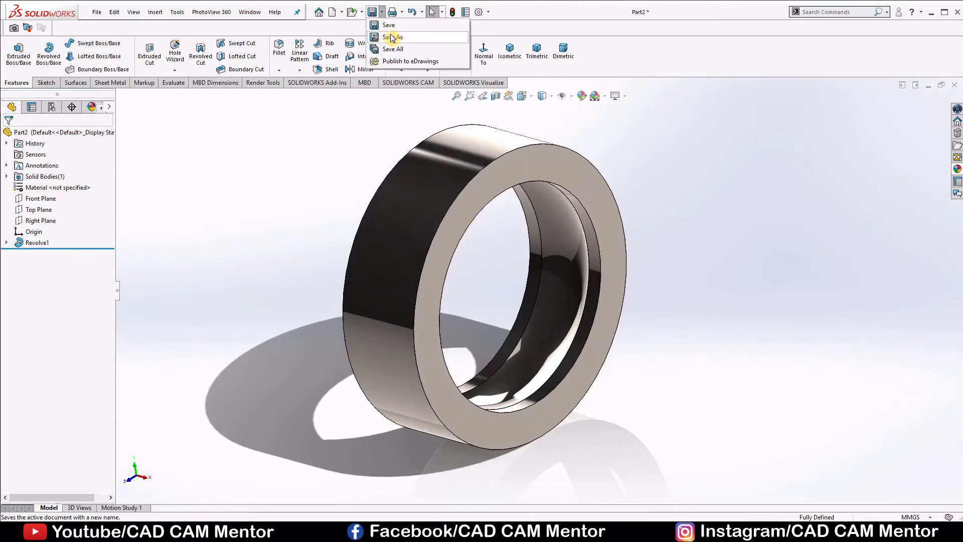
{"action": "left_click", "coordinate": [392, 38]}
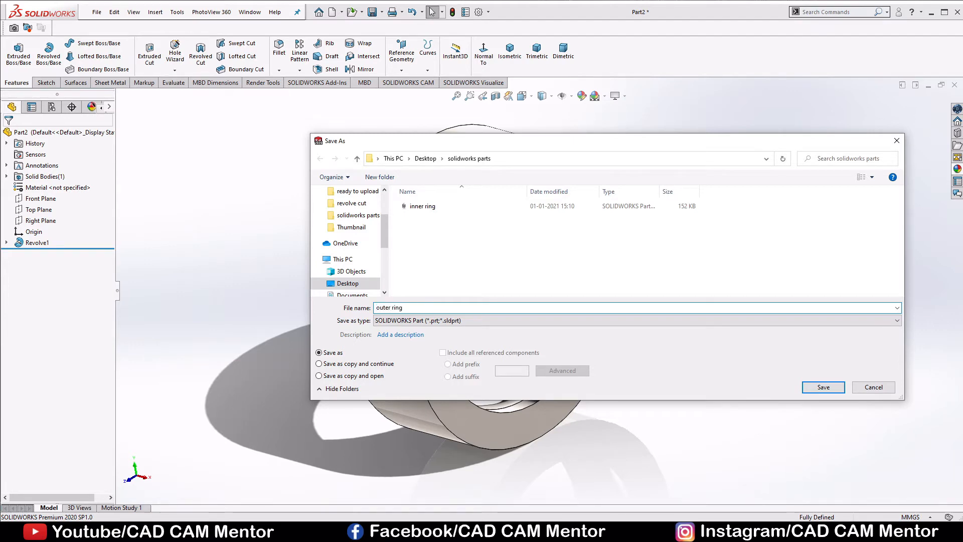
{"action": "left_click", "coordinate": [823, 387]}
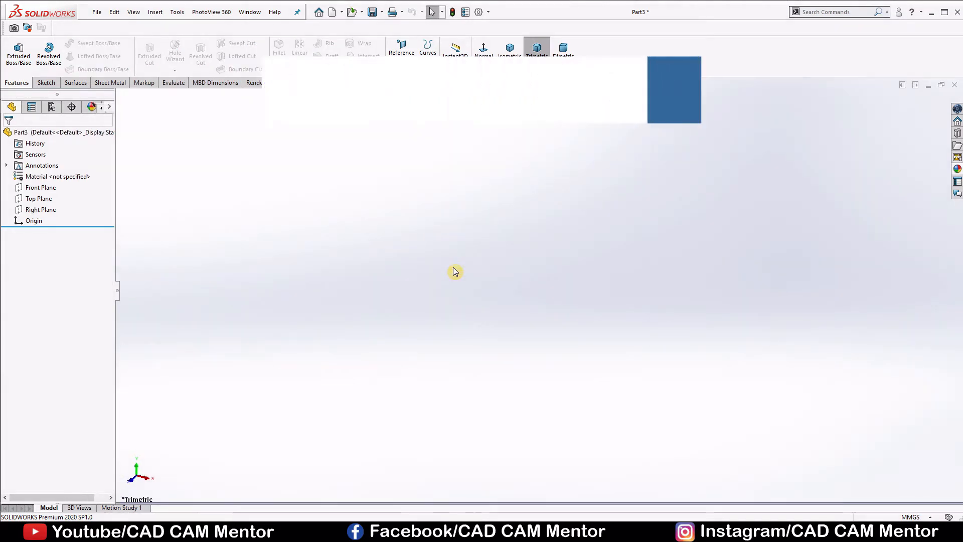
Step: Start a sketch on the new part's Front Plane and draw a 180° centerpoint arc about 55 mm in radius, centred on the origin
{"action": "left_click", "coordinate": [33, 189]}
{"action": "left_click", "coordinate": [50, 170]}
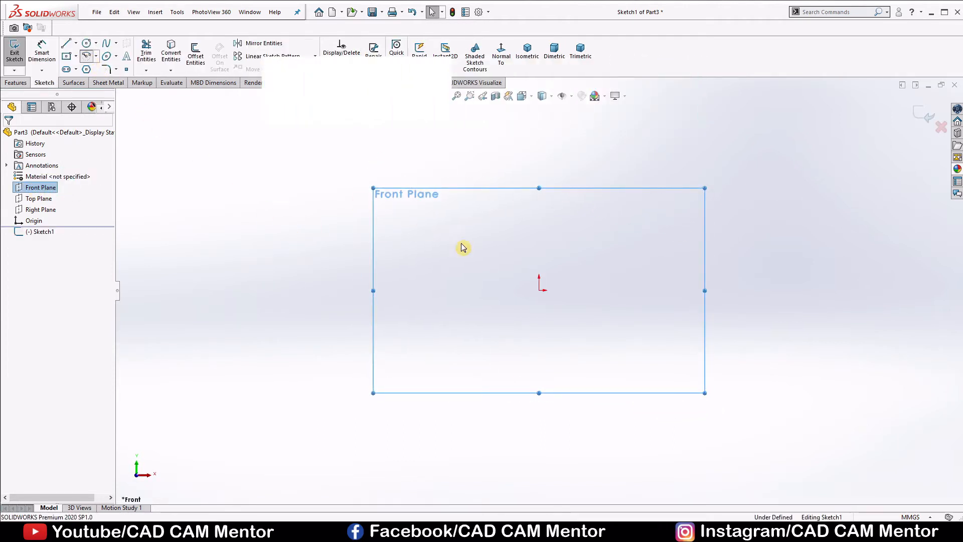
{"action": "left_click", "coordinate": [539, 290]}
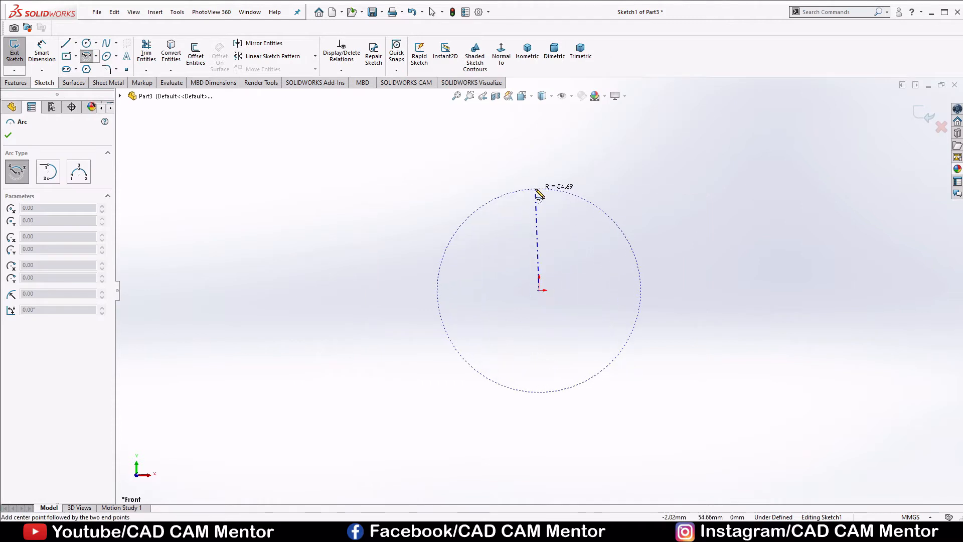
{"action": "left_click", "coordinate": [539, 189]}
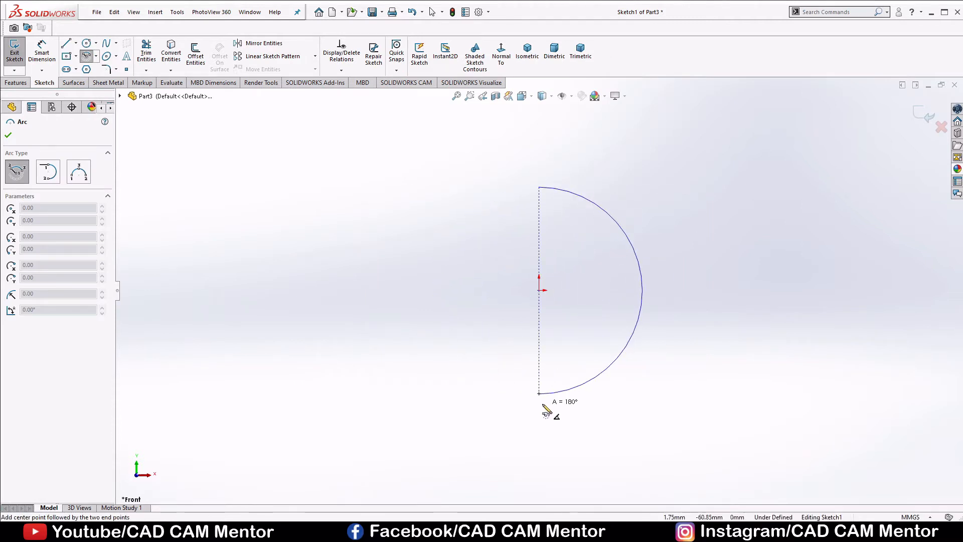
{"action": "left_click", "coordinate": [545, 412]}
{"action": "right_click", "coordinate": [667, 349]}
{"action": "left_click", "coordinate": [688, 354]}
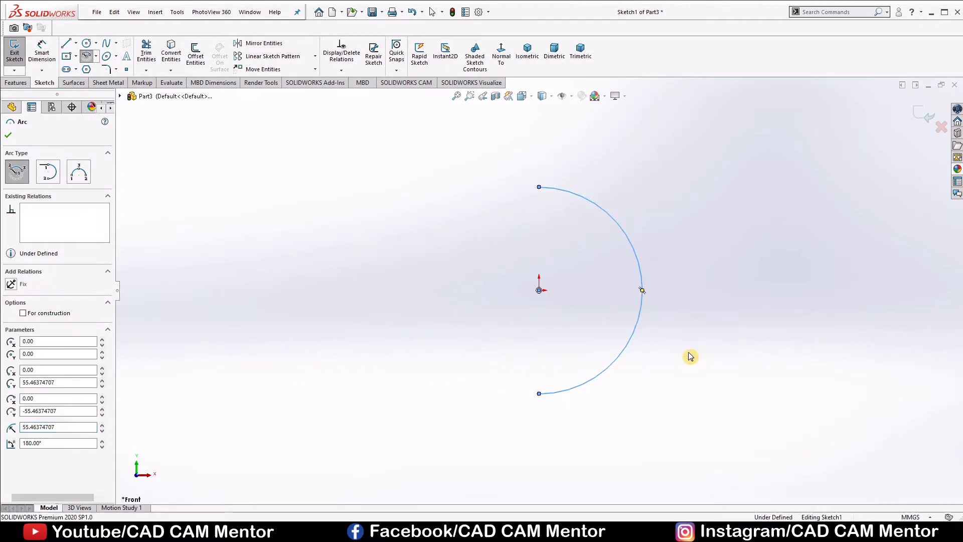
Step: Dimension the semicircular arc and set its radius to 25 mm
{"action": "right_click_drag", "start_coordinate": [680, 346], "coordinate": [685, 304]}
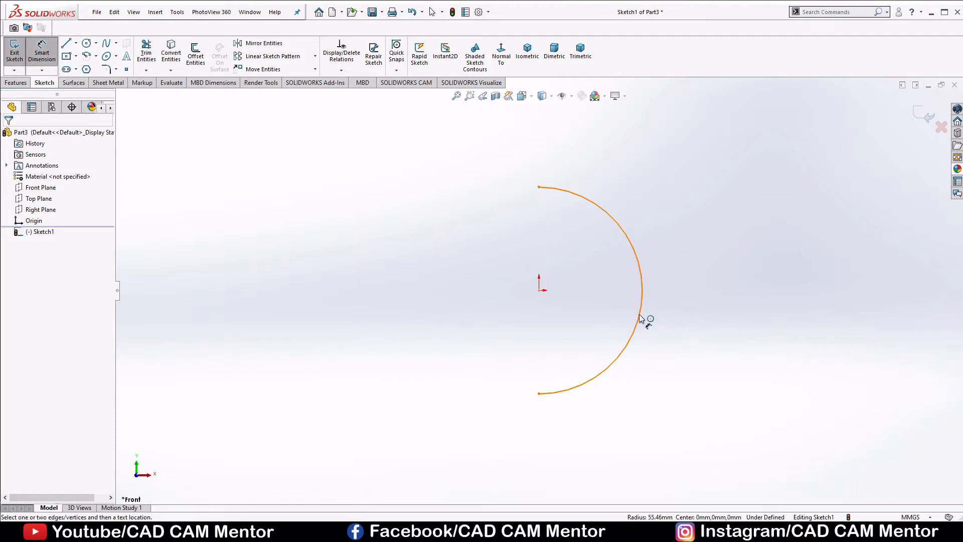
{"action": "left_click", "coordinate": [682, 301]}
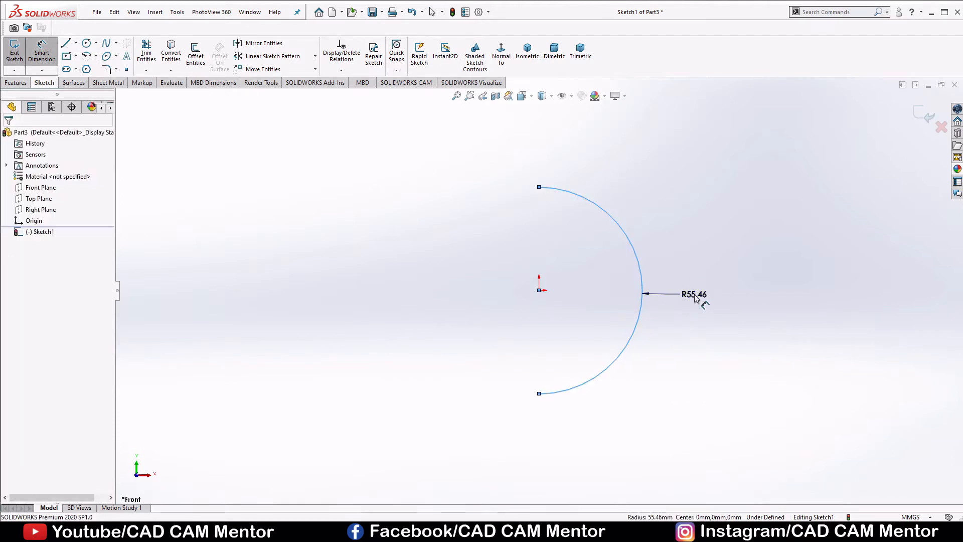
{"action": "left_click", "coordinate": [695, 298]}
{"action": "type", "text": "25"}
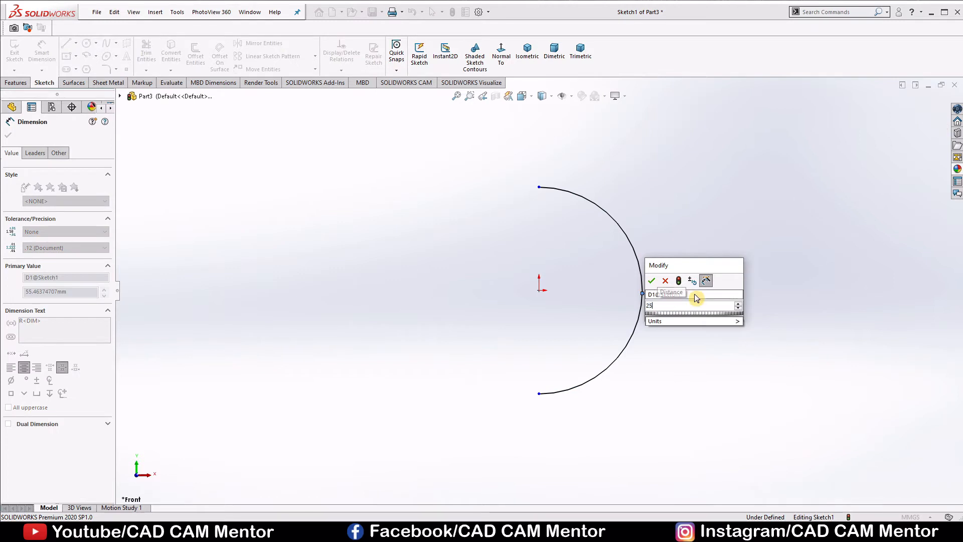
{"action": "key", "text": "Return"}
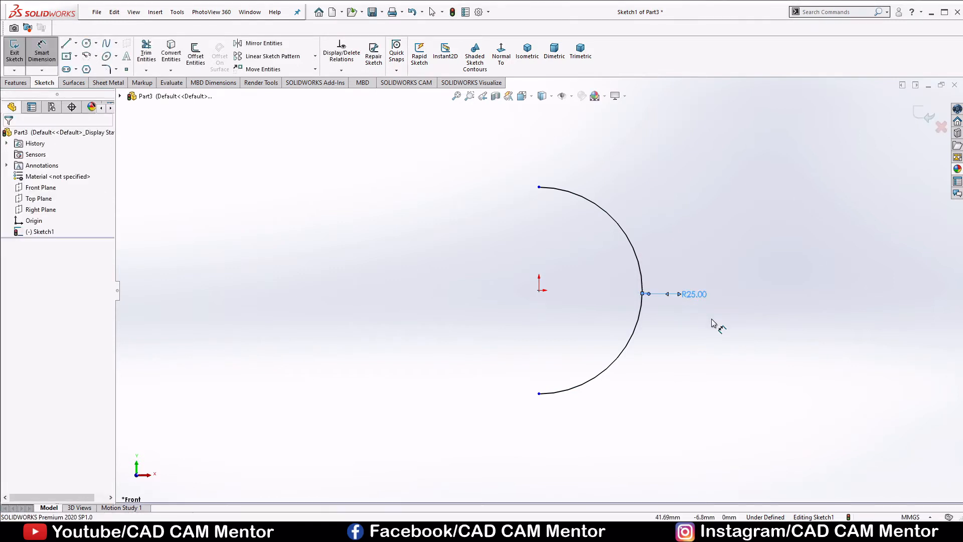
{"action": "right_click", "coordinate": [712, 323]}
{"action": "left_click", "coordinate": [731, 350]}
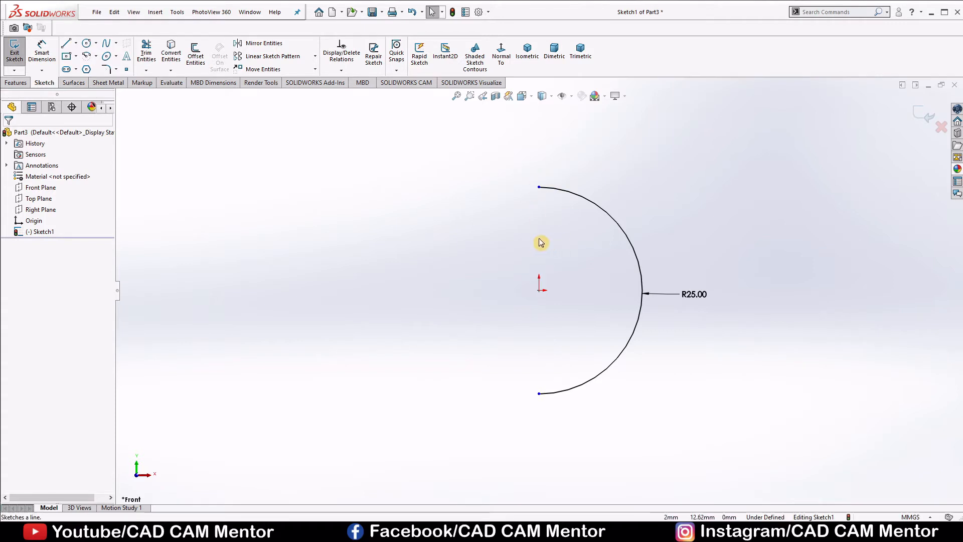
Step: Close the arc with a vertical line joining its two endpoints
{"action": "key", "text": "l"}
{"action": "left_click", "coordinate": [539, 188]}
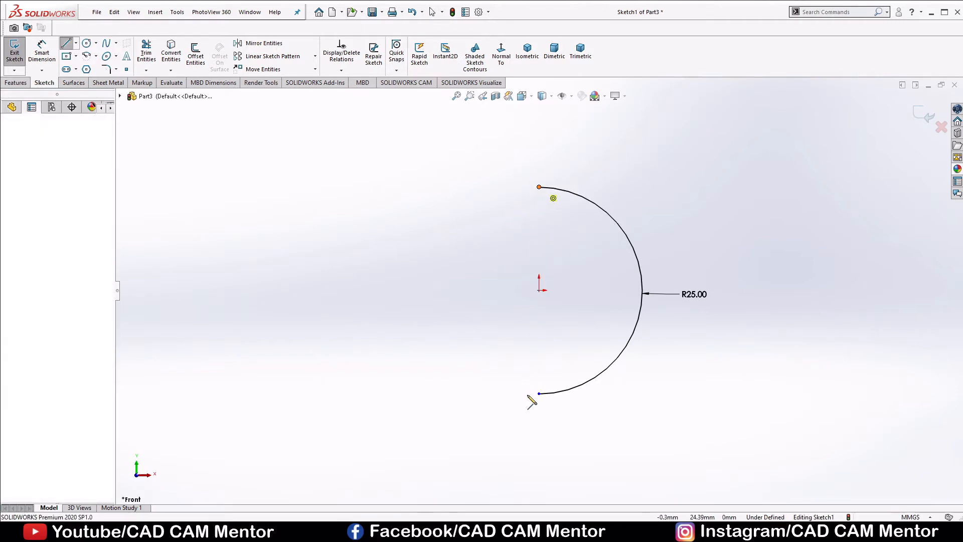
{"action": "left_click", "coordinate": [539, 393]}
{"action": "right_click", "coordinate": [564, 335]}
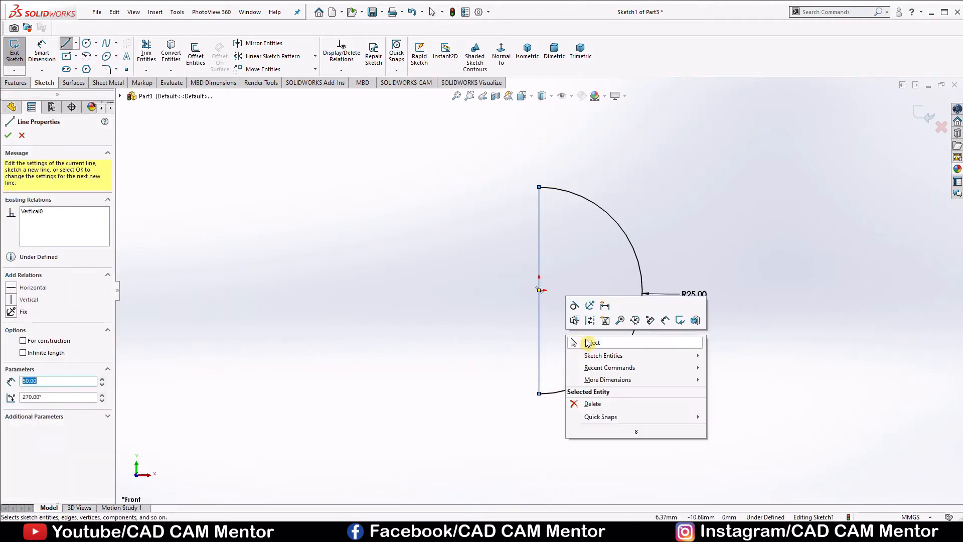
{"action": "left_click", "coordinate": [584, 339]}
Step: Add a Midpoint relation between the vertical line and the arc's centre point at the origin
{"action": "scroll", "coordinate": [582, 281], "scroll_direction": "down", "scroll_amount": 3}
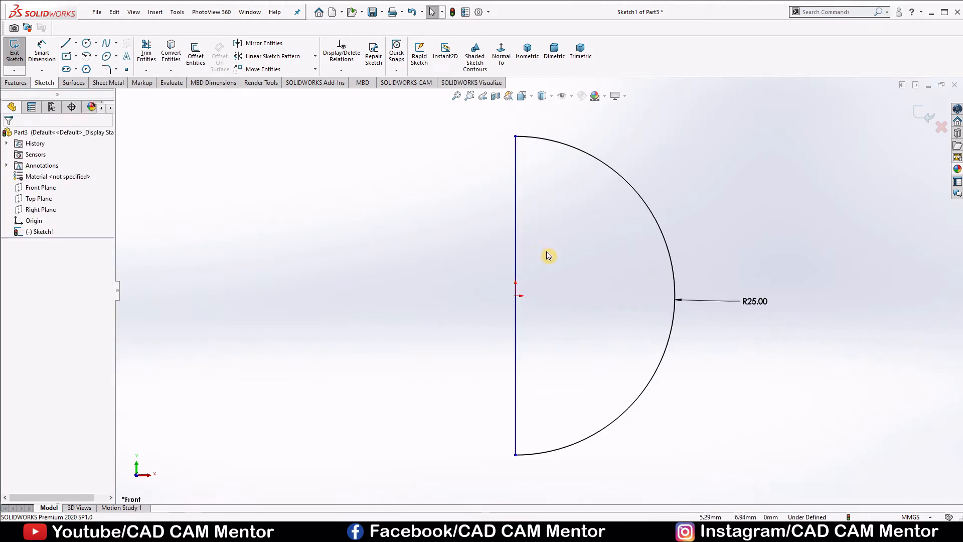
{"action": "left_click", "coordinate": [514, 254]}
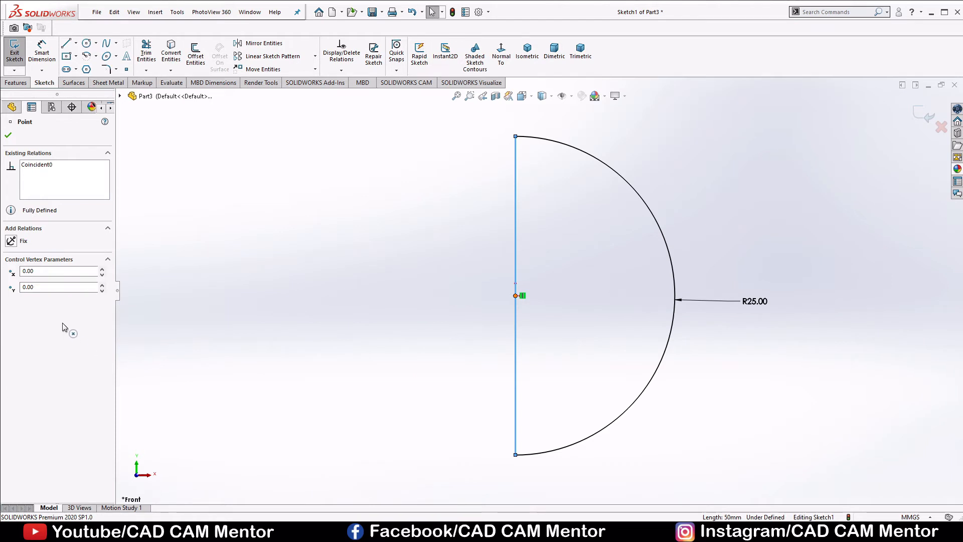
{"action": "left_click", "coordinate": [31, 298]}
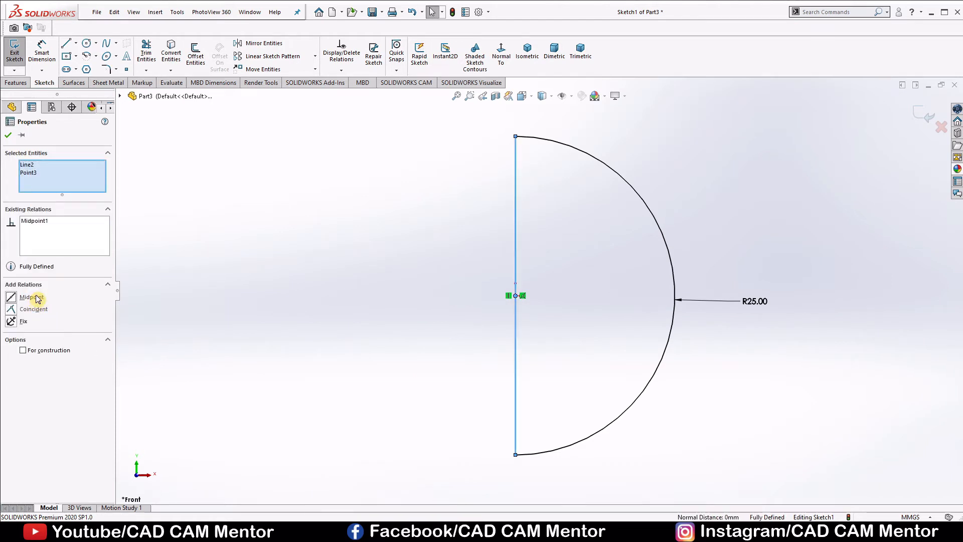
{"action": "left_click", "coordinate": [8, 135]}
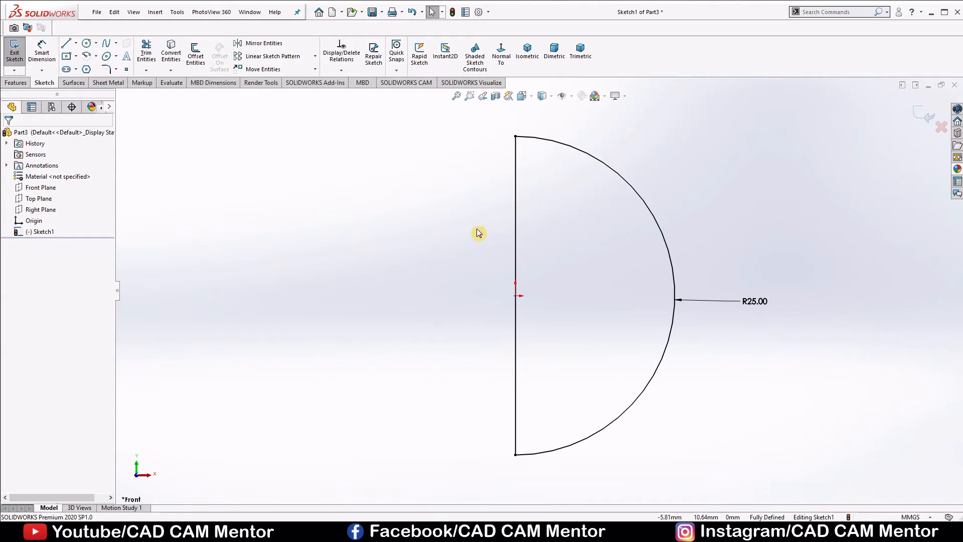
Step: Revolve the half-circle profile 360° about its vertical line to form a solid sphere
{"action": "left_click", "coordinate": [16, 83]}
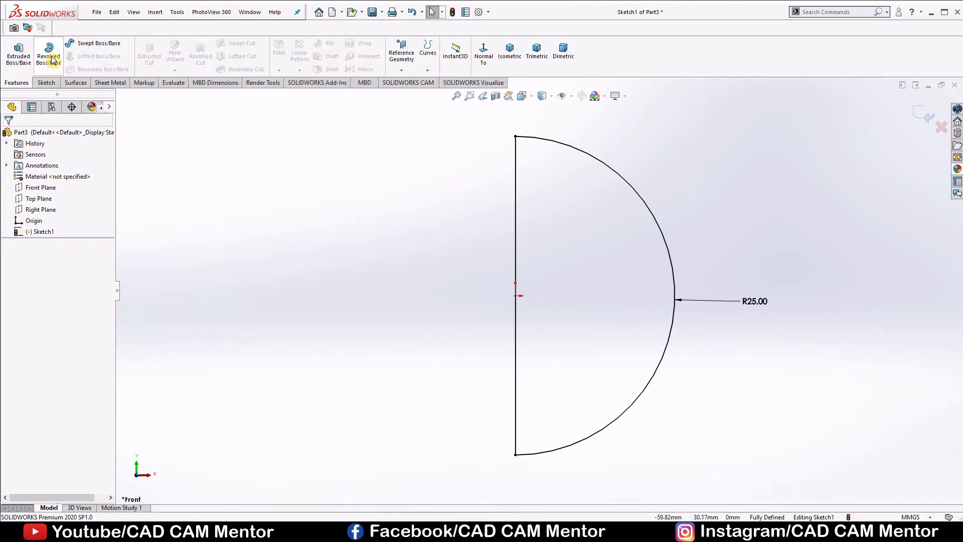
{"action": "left_click", "coordinate": [50, 58]}
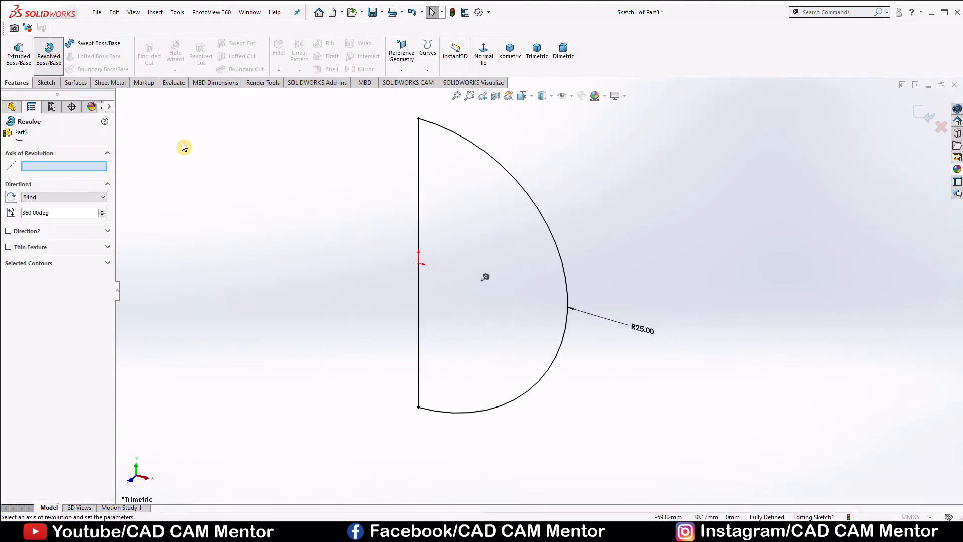
{"action": "left_click", "coordinate": [419, 200]}
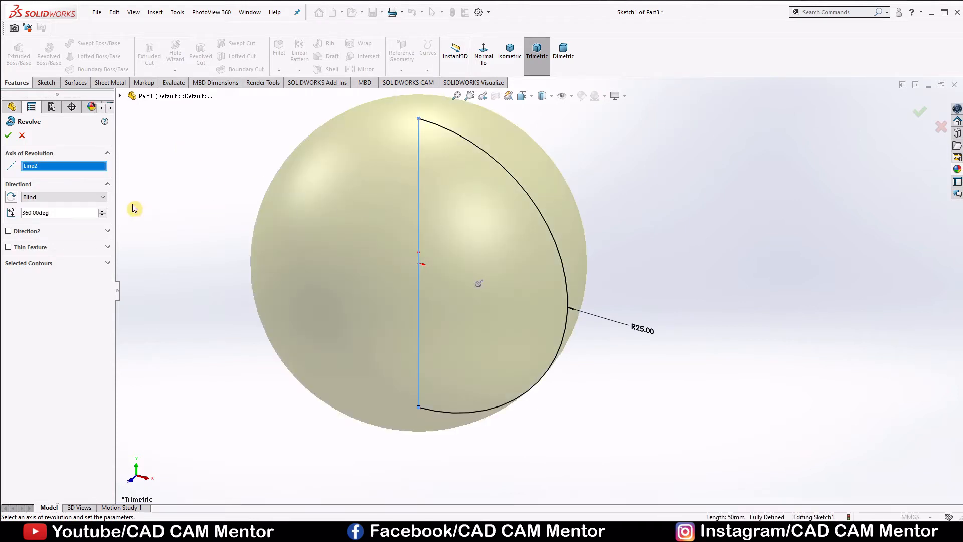
{"action": "left_click", "coordinate": [9, 135]}
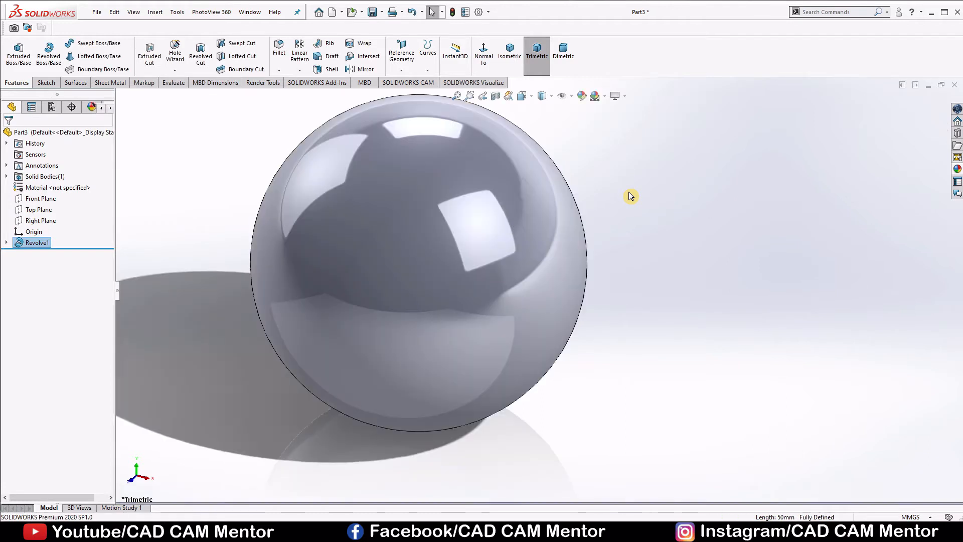
Step: Apply the first Chrome metal appearance to the whole sphere body
{"action": "scroll", "coordinate": [393, 254], "scroll_direction": "up", "scroll_amount": 1}
{"action": "scroll", "coordinate": [392, 254], "scroll_direction": "down", "scroll_amount": 2}
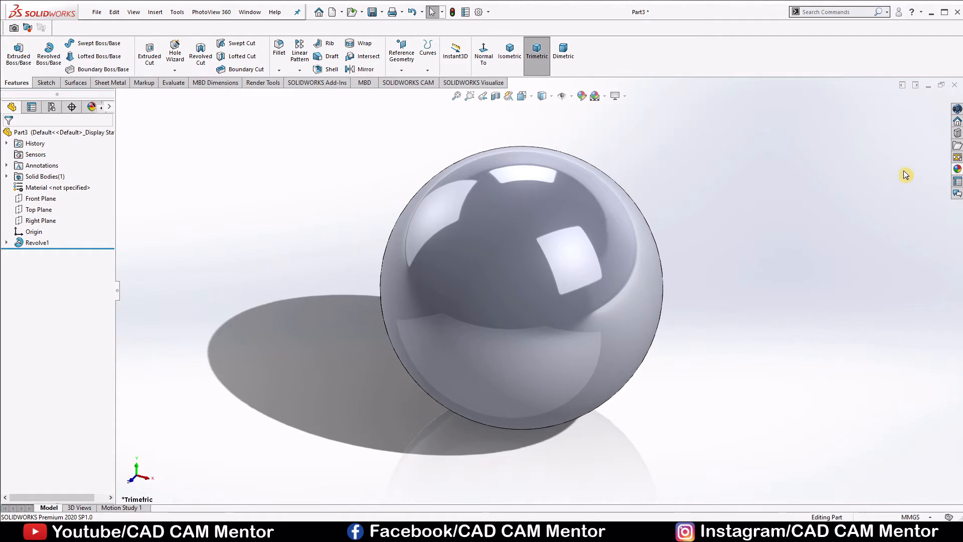
{"action": "left_click", "coordinate": [958, 170]}
{"action": "left_click", "coordinate": [859, 137]}
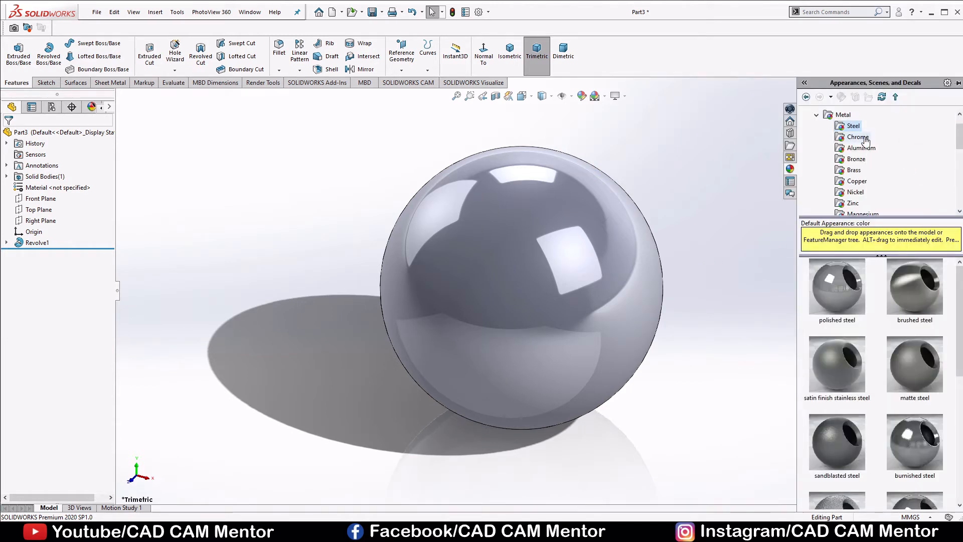
{"action": "left_click_drag", "start_coordinate": [839, 294], "coordinate": [554, 229]}
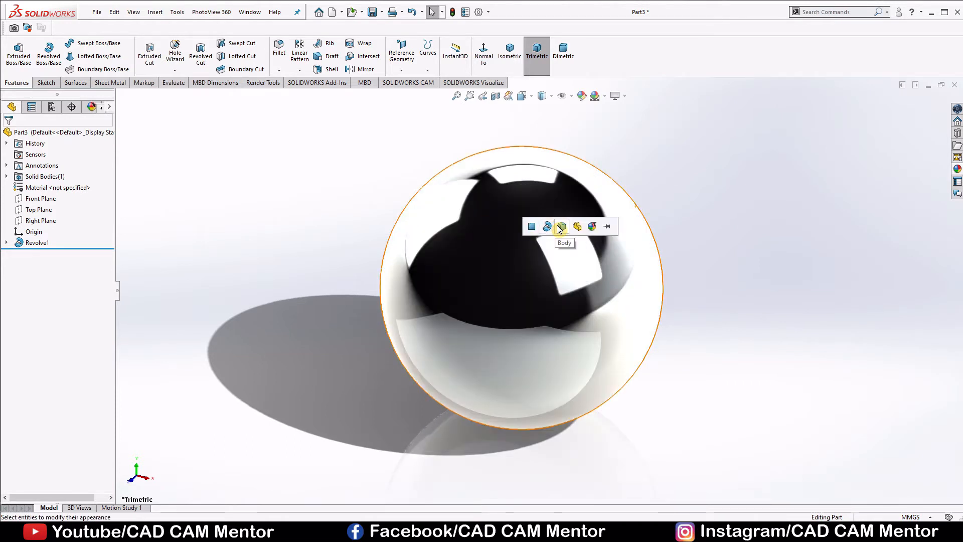
{"action": "left_click", "coordinate": [560, 226]}
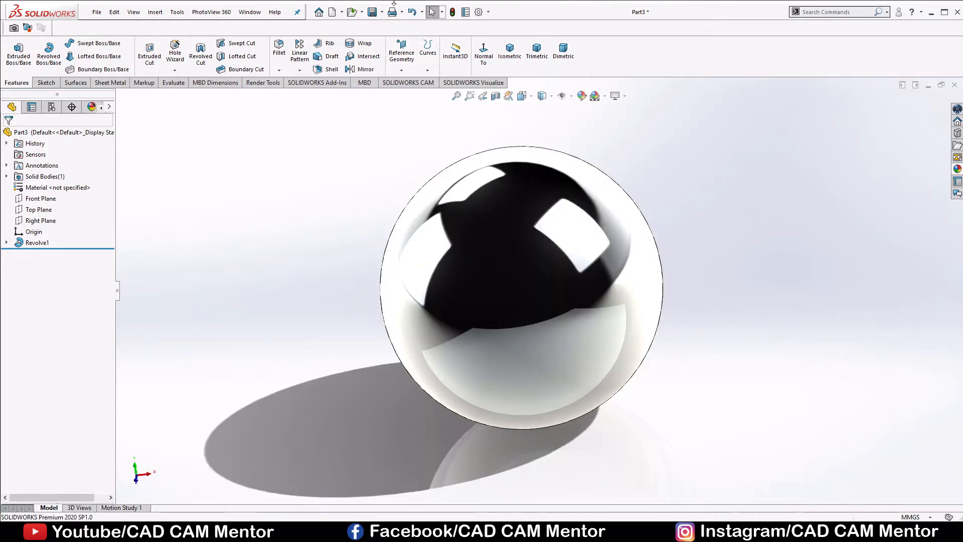
Step: Save the part as "ball" in the solidworks parts folder
{"action": "left_click", "coordinate": [382, 12]}
{"action": "left_click", "coordinate": [394, 38]}
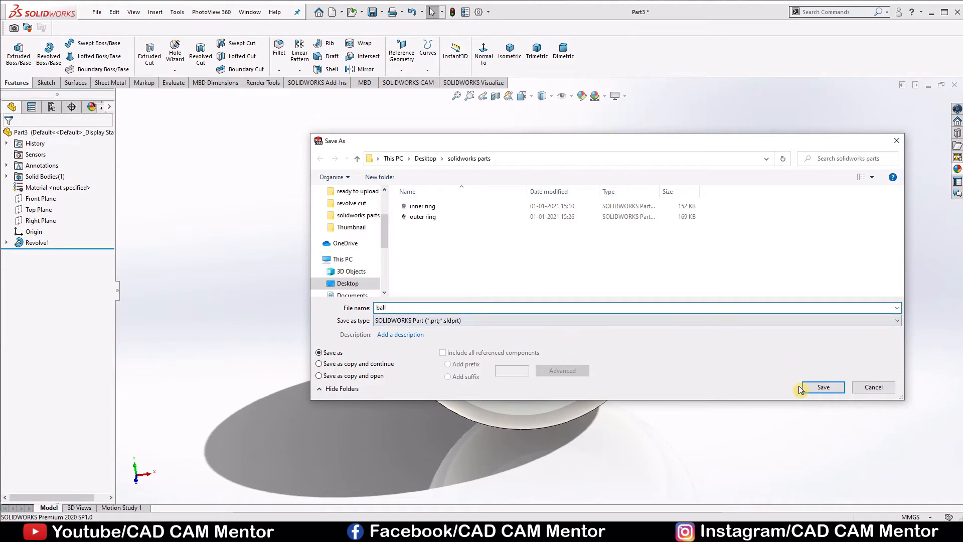
{"action": "left_click", "coordinate": [823, 387]}
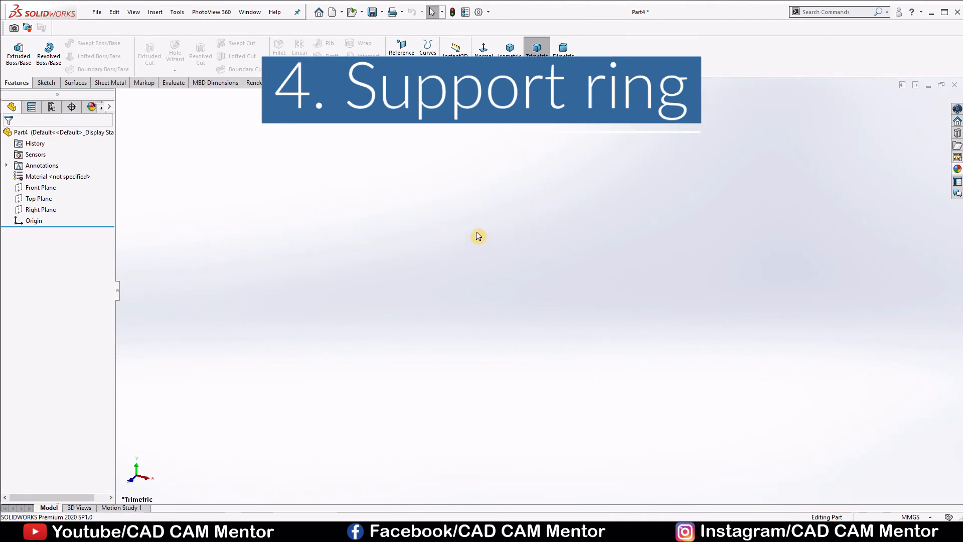
Step: Start a sketch on the new part's Front Plane and draw a corner rectangle about 19 mm high above the origin, one side aligned vertically with it
{"action": "left_click", "coordinate": [39, 187]}
{"action": "left_click", "coordinate": [48, 175]}
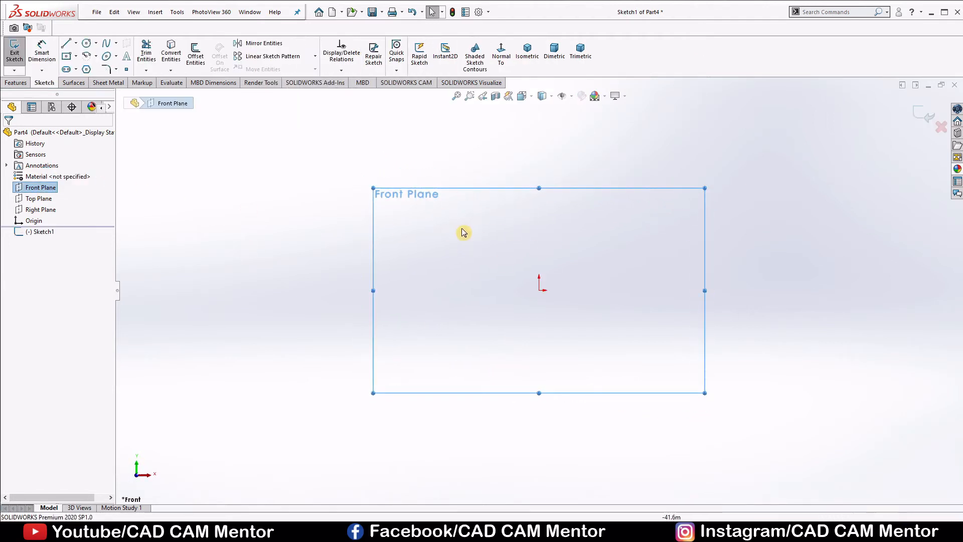
{"action": "left_click", "coordinate": [76, 57]}
{"action": "left_click", "coordinate": [151, 67]}
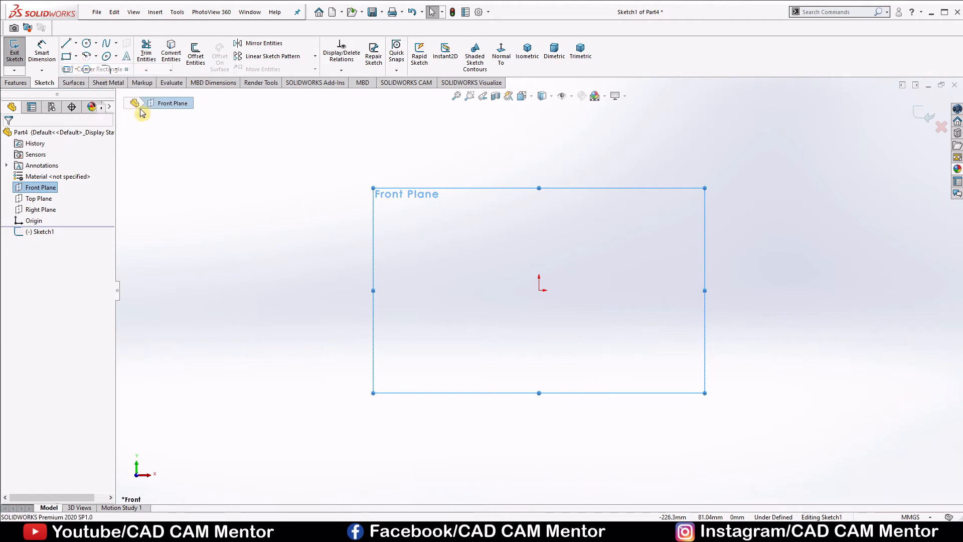
{"action": "left_click", "coordinate": [539, 213]}
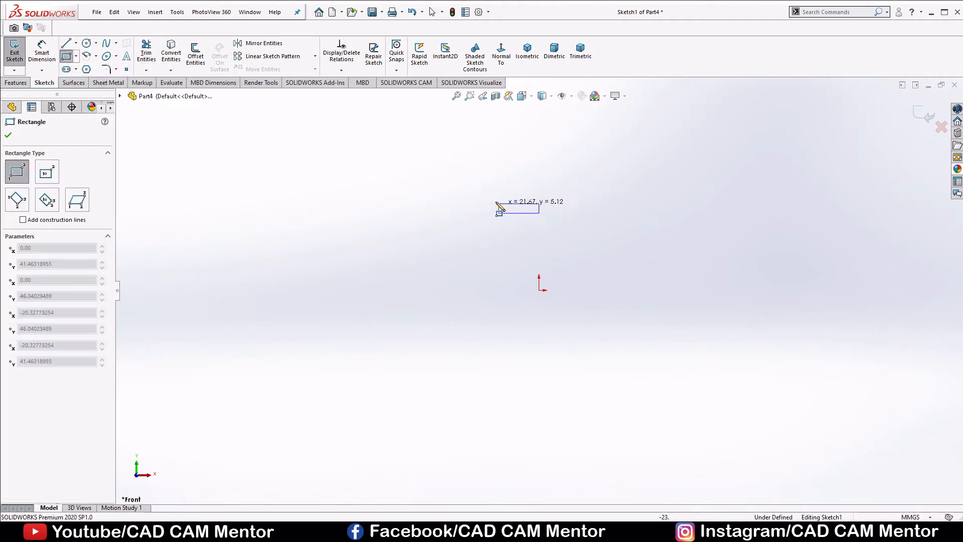
{"action": "left_click", "coordinate": [462, 178]}
{"action": "right_click", "coordinate": [602, 200]}
{"action": "left_click", "coordinate": [616, 200]}
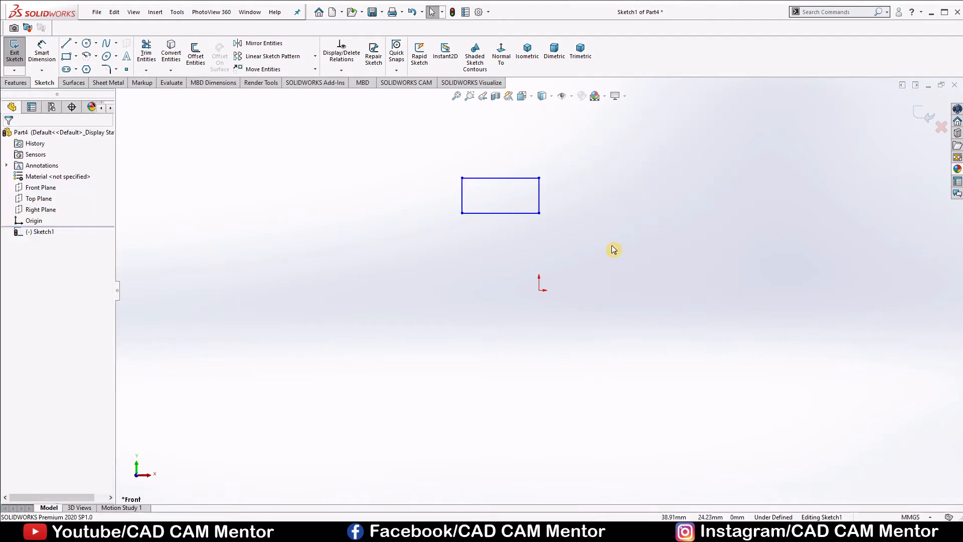
Step: Dimension the rectangle's vertical side and set its height to 5 mm
{"action": "right_click_drag", "start_coordinate": [612, 245], "coordinate": [613, 194]}
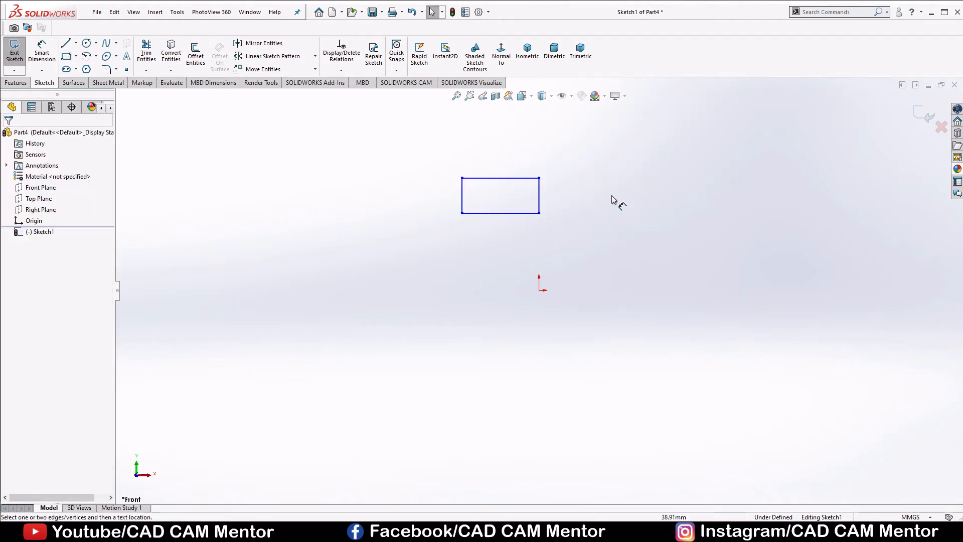
{"action": "left_click", "coordinate": [549, 206]}
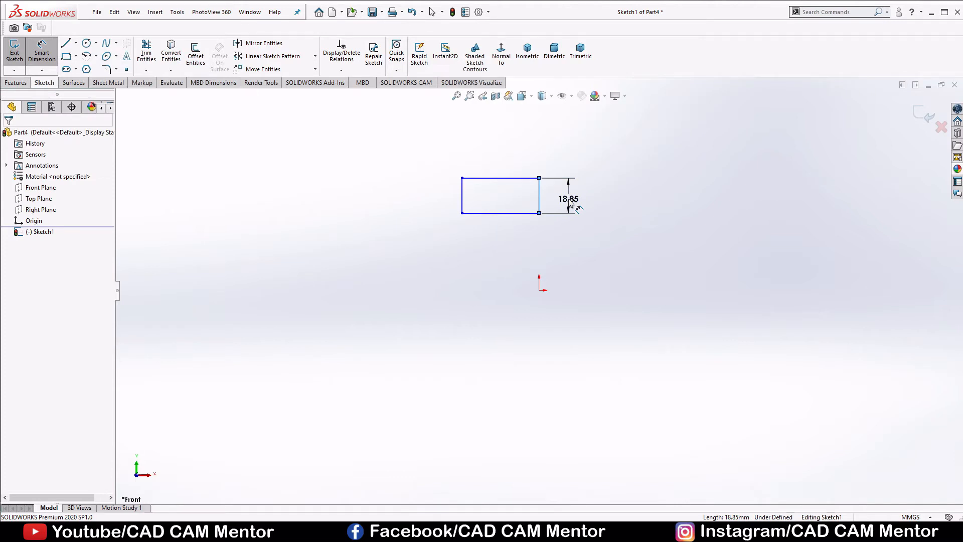
{"action": "left_click", "coordinate": [571, 201]}
{"action": "type", "text": "5"}
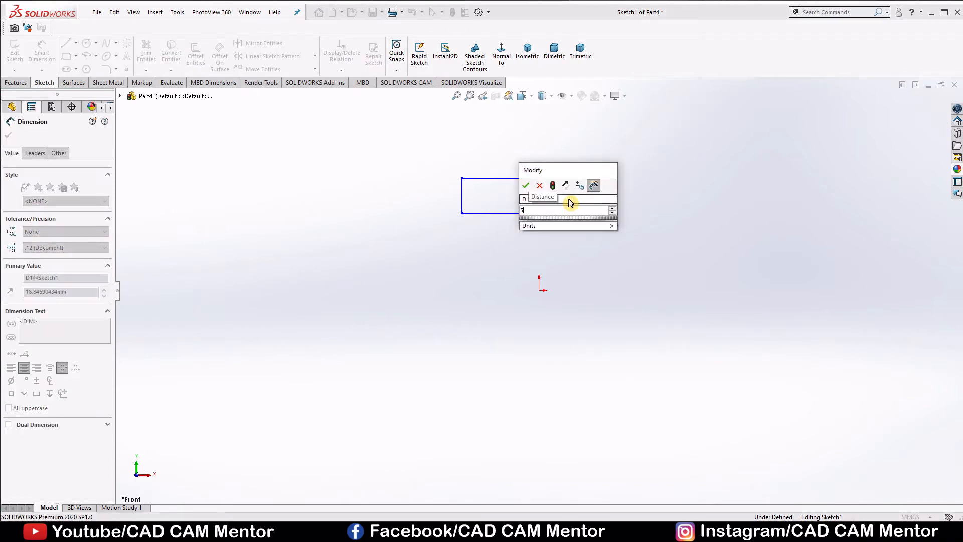
{"action": "key", "text": "Return"}
{"action": "left_click", "coordinate": [638, 236]}
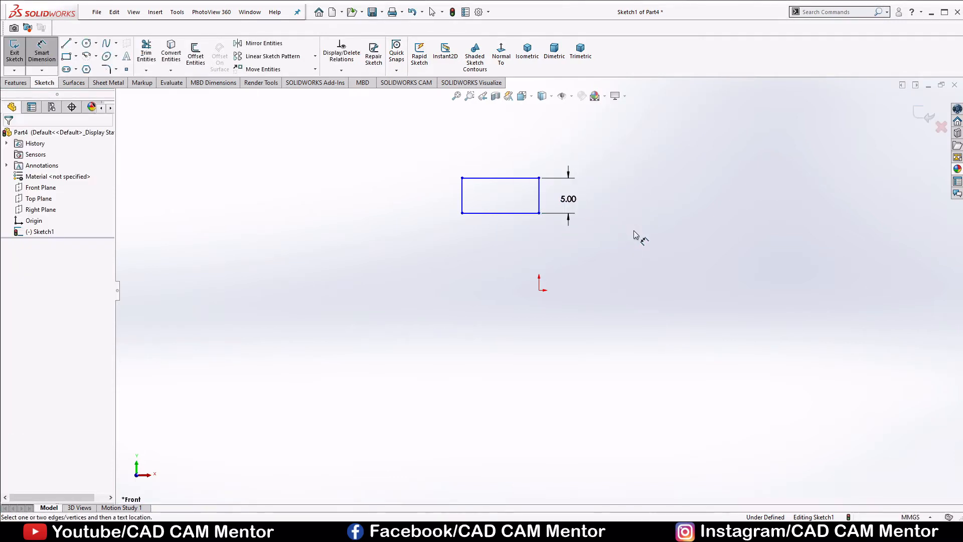
Step: Dimension the rectangle's upper edge and set its width to 30 mm
{"action": "left_click", "coordinate": [522, 163]}
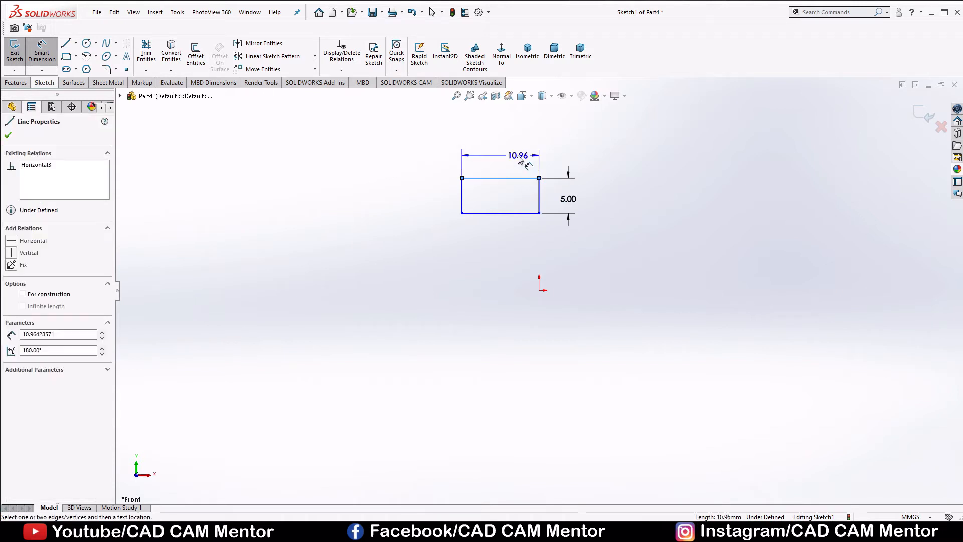
{"action": "left_click", "coordinate": [519, 158]}
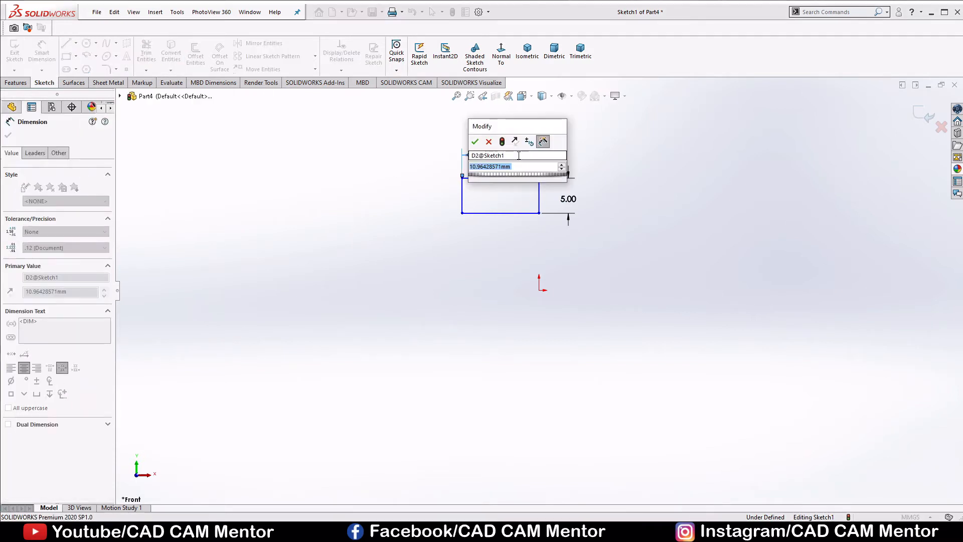
{"action": "type", "text": "30"}
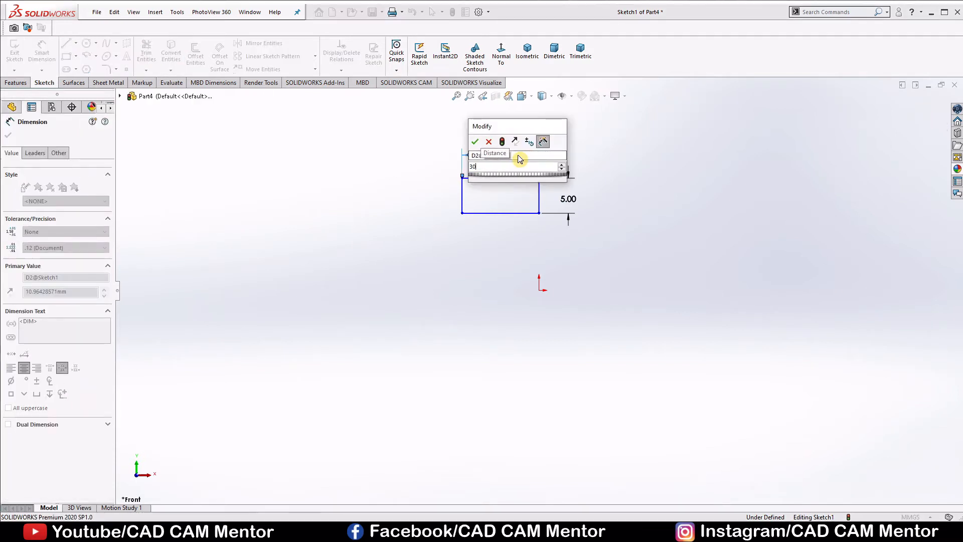
{"action": "key", "text": "Return"}
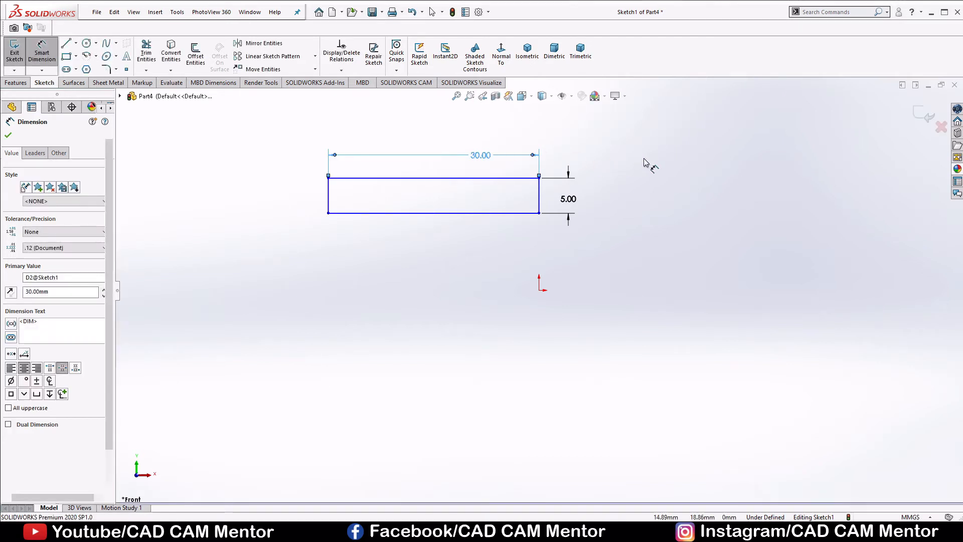
{"action": "left_click", "coordinate": [650, 169]}
Step: Dimension the distance from the rectangle's lower edge to the origin and set it to 95 mm
{"action": "left_click", "coordinate": [535, 213]}
{"action": "left_click", "coordinate": [539, 289]}
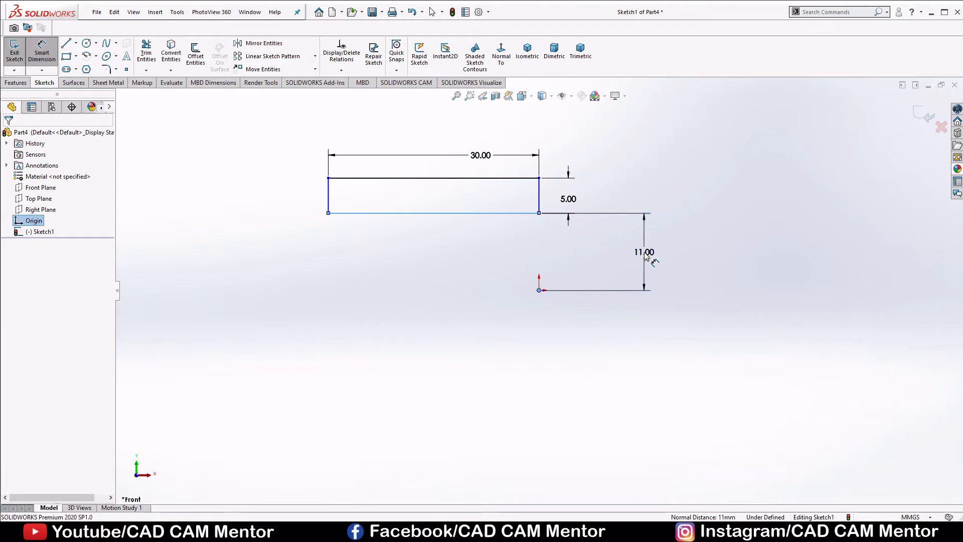
{"action": "left_click", "coordinate": [646, 255]}
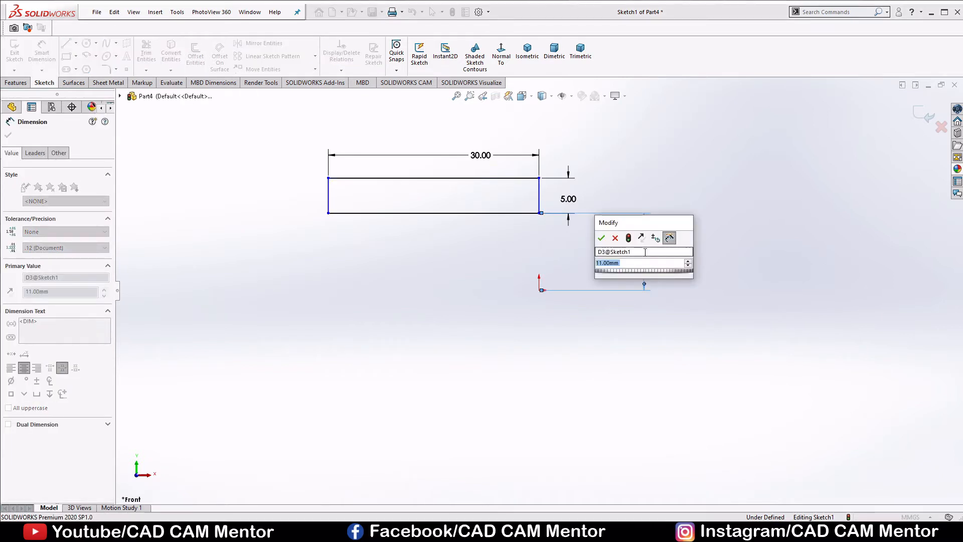
{"action": "type", "text": "95"}
{"action": "key", "text": "Return"}
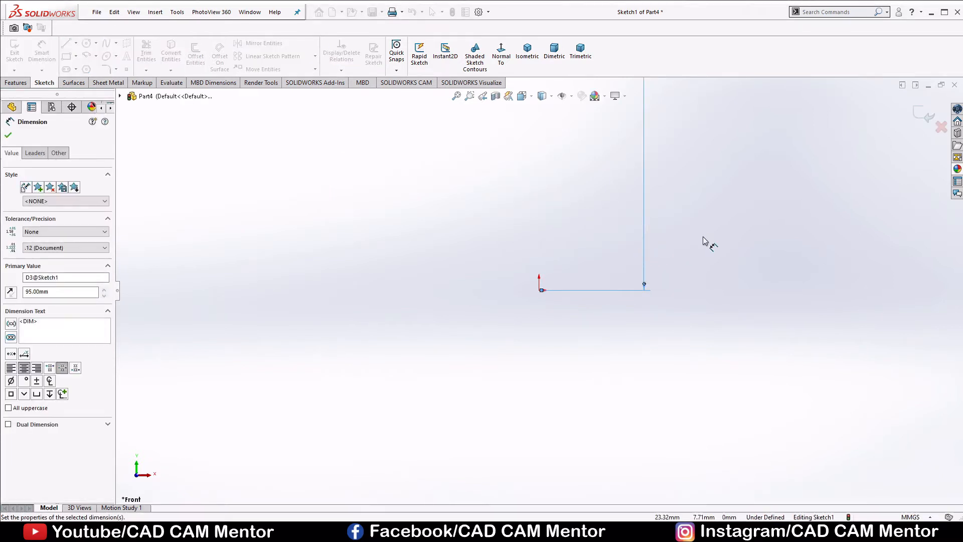
{"action": "left_click", "coordinate": [703, 236]}
{"action": "scroll", "coordinate": [700, 183], "scroll_direction": "up", "scroll_amount": 8}
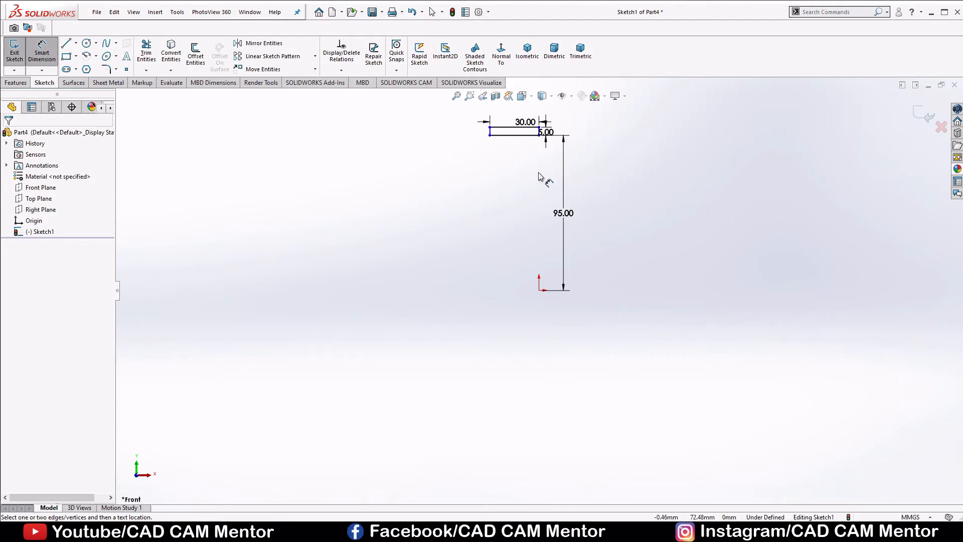
{"action": "scroll", "coordinate": [539, 176], "scroll_direction": "down", "scroll_amount": 4}
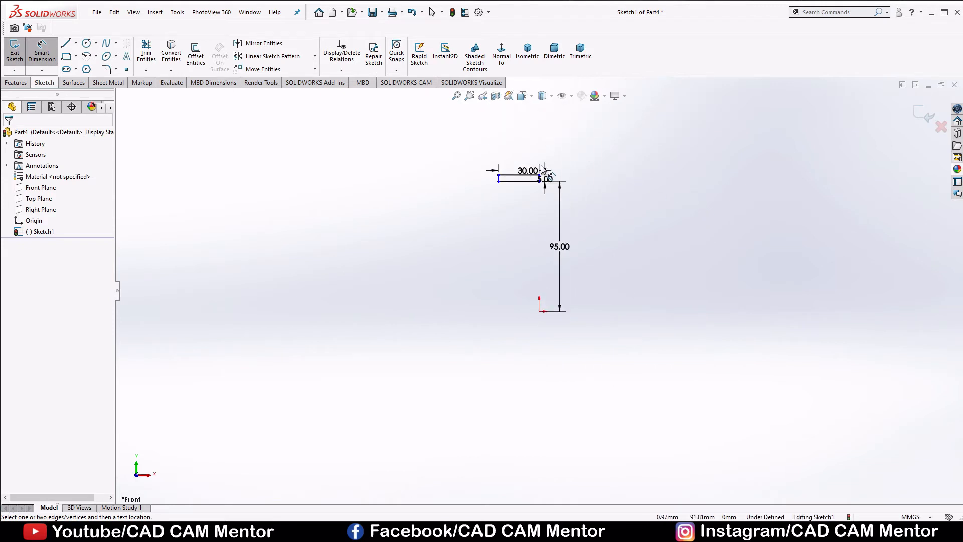
{"action": "right_click", "coordinate": [528, 222]}
{"action": "left_click", "coordinate": [552, 249]}
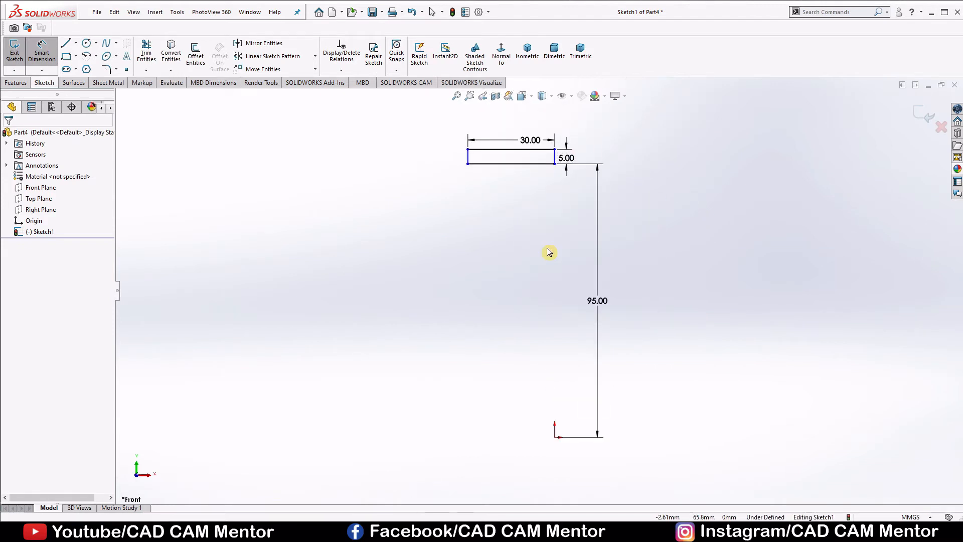
Step: Add a vertical relation between the rectangle's lower-right corner and the origin
{"action": "left_click", "coordinate": [555, 165]}
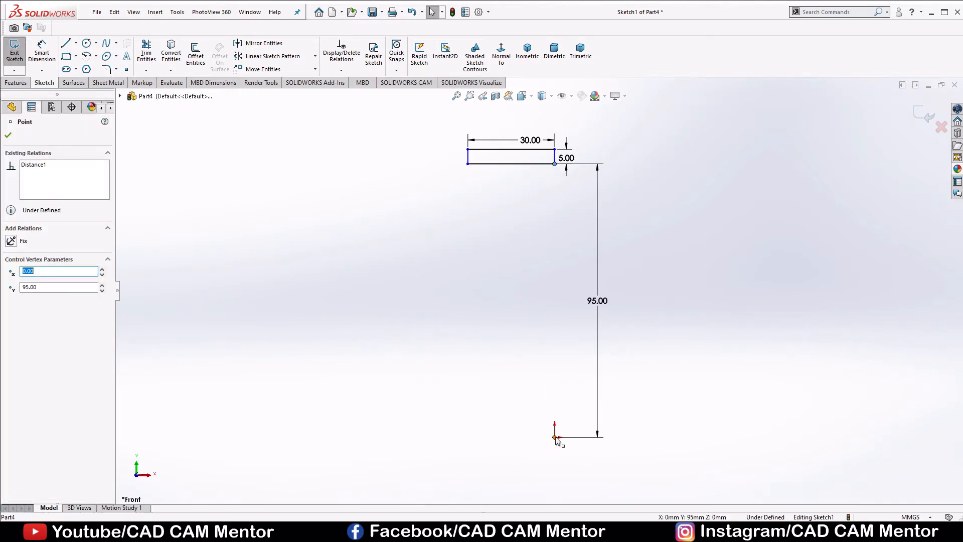
{"action": "left_click", "coordinate": [376, 357]}
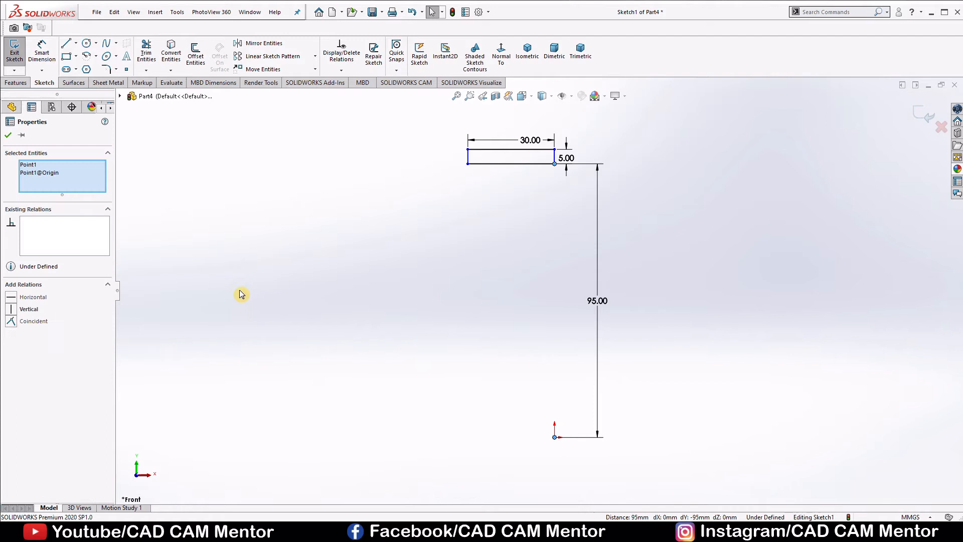
{"action": "left_click", "coordinate": [29, 310]}
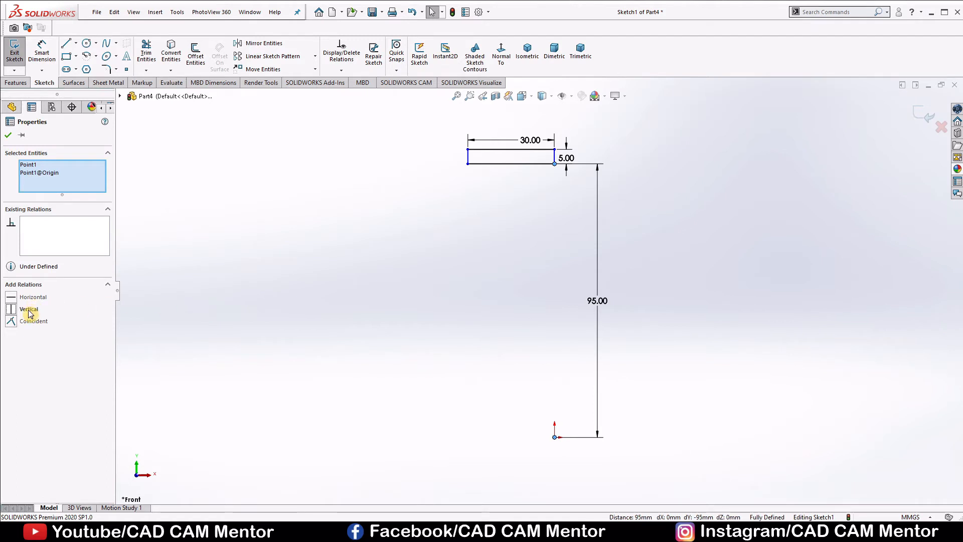
{"action": "left_click", "coordinate": [9, 136]}
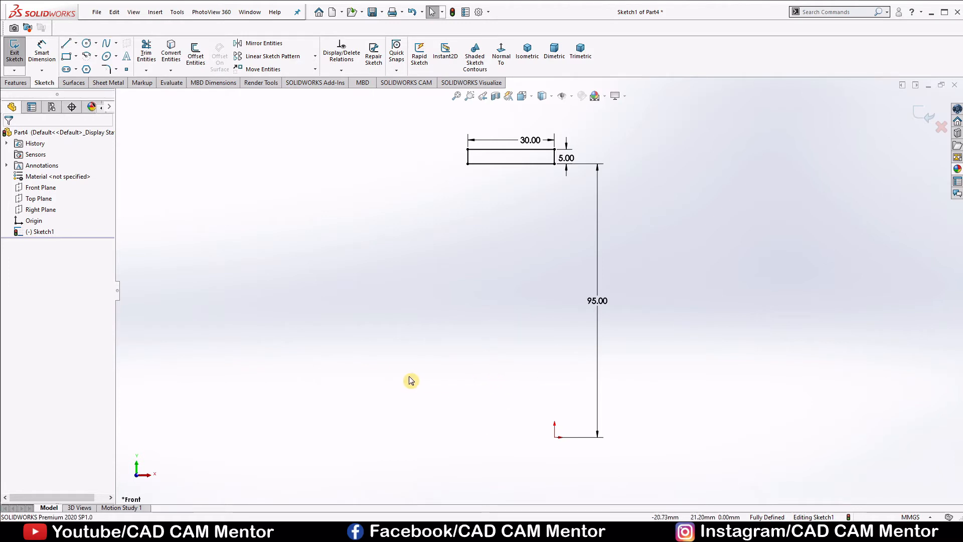
Step: Draw a horizontal line through the origin, extending past both sides of the rectangle, and make it construction geometry
{"action": "key", "text": "l"}
{"action": "left_click", "coordinate": [367, 437]}
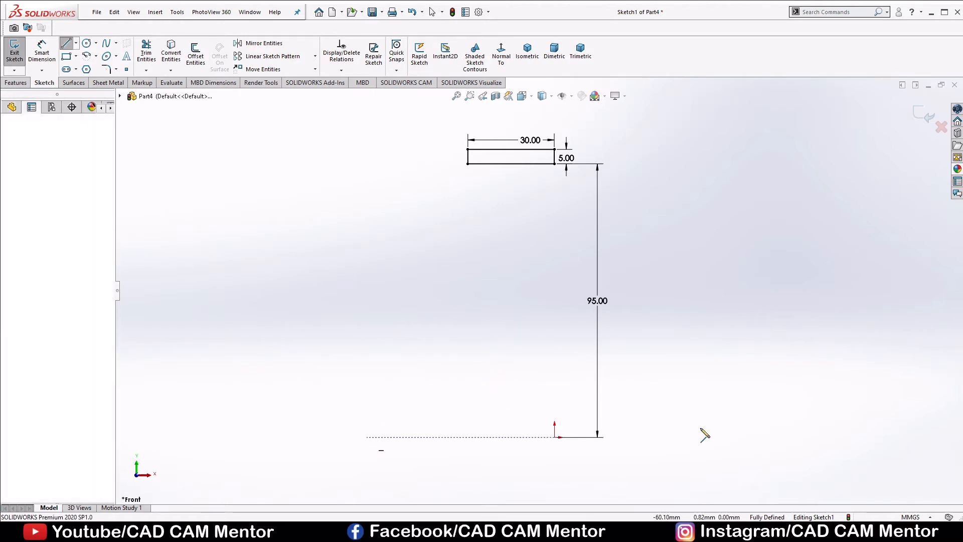
{"action": "left_click", "coordinate": [715, 437]}
{"action": "right_click", "coordinate": [731, 390]}
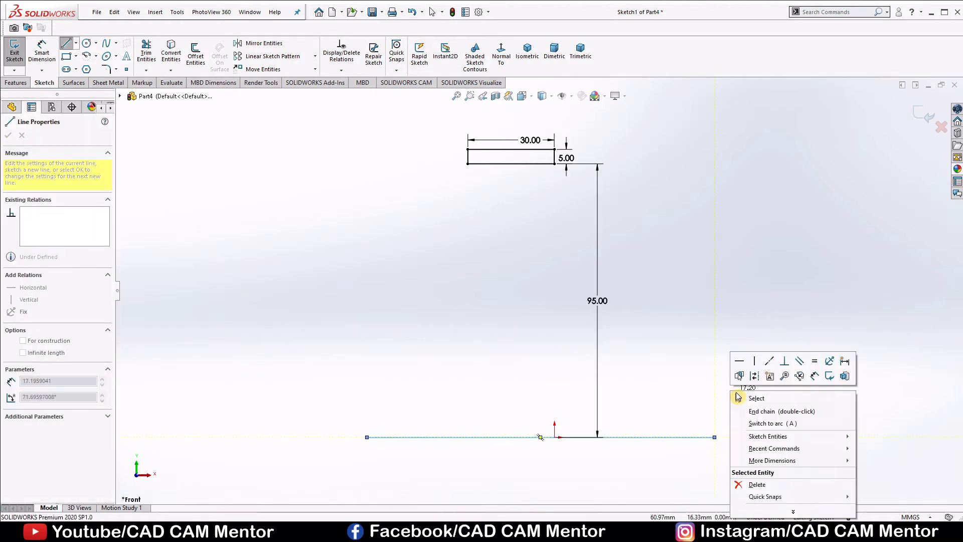
{"action": "left_click", "coordinate": [755, 376]}
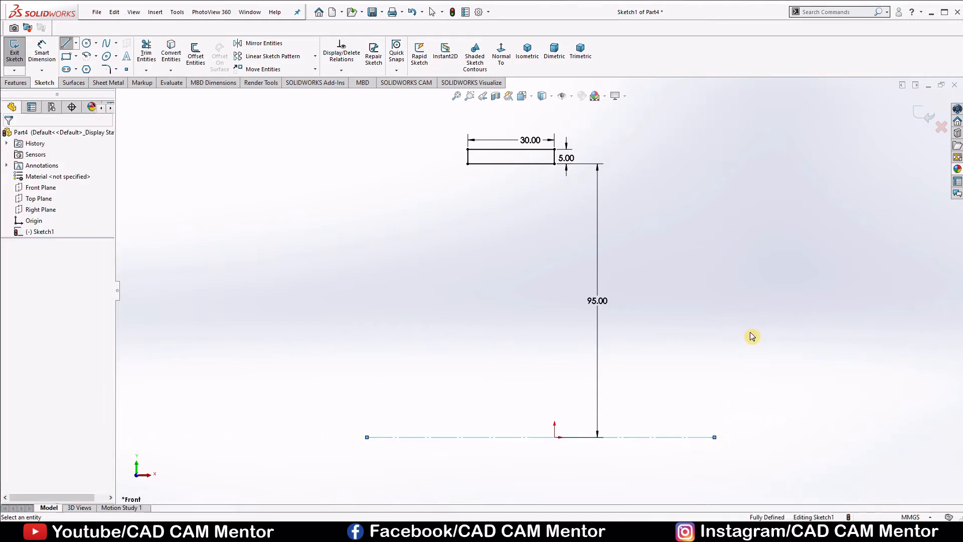
Step: Revolve the rectangular profile 360 degrees about the horizontal construction line to form the ring
{"action": "left_click", "coordinate": [15, 82]}
{"action": "left_click", "coordinate": [47, 57]}
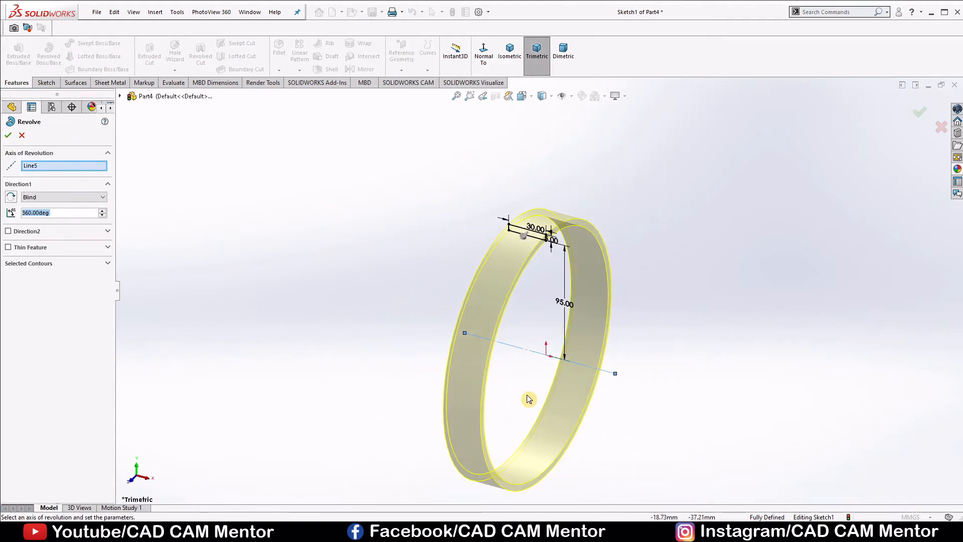
{"action": "scroll", "coordinate": [528, 399], "scroll_direction": "down", "scroll_amount": 1}
{"action": "left_click", "coordinate": [8, 135]}
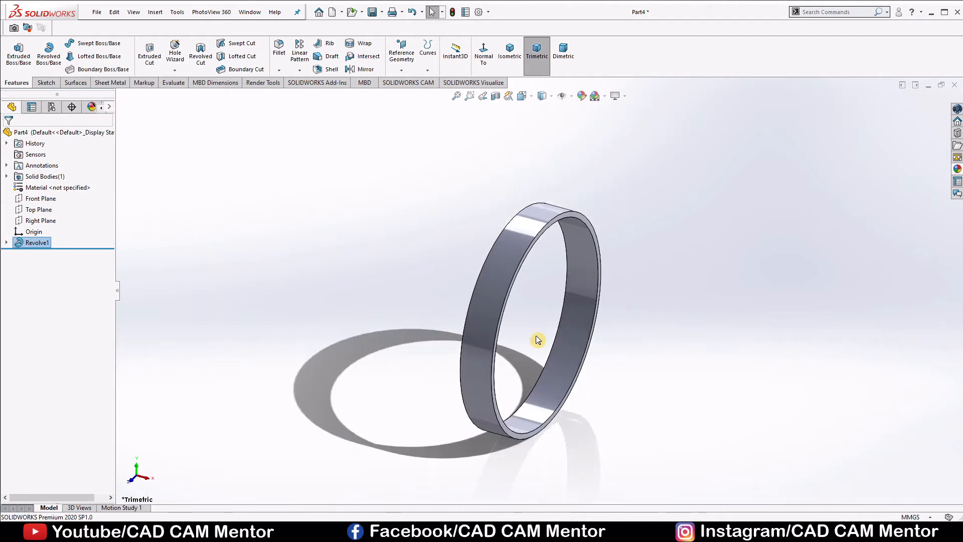
Step: Start a sketch on the Right Plane and draw a construction circle of about 98 mm radius centred on the origin, within the ring's wall
{"action": "left_click", "coordinate": [40, 221]}
{"action": "left_click", "coordinate": [49, 204]}
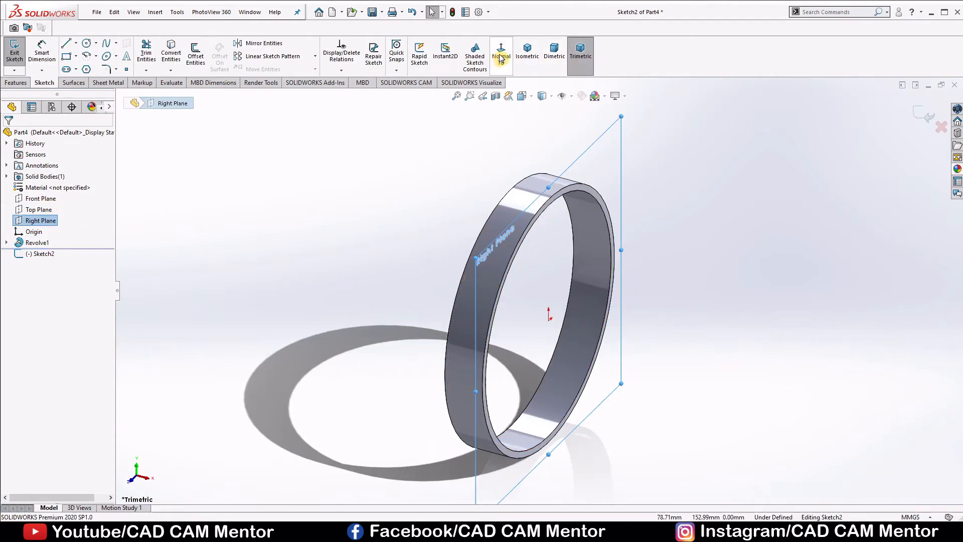
{"action": "left_click", "coordinate": [501, 58]}
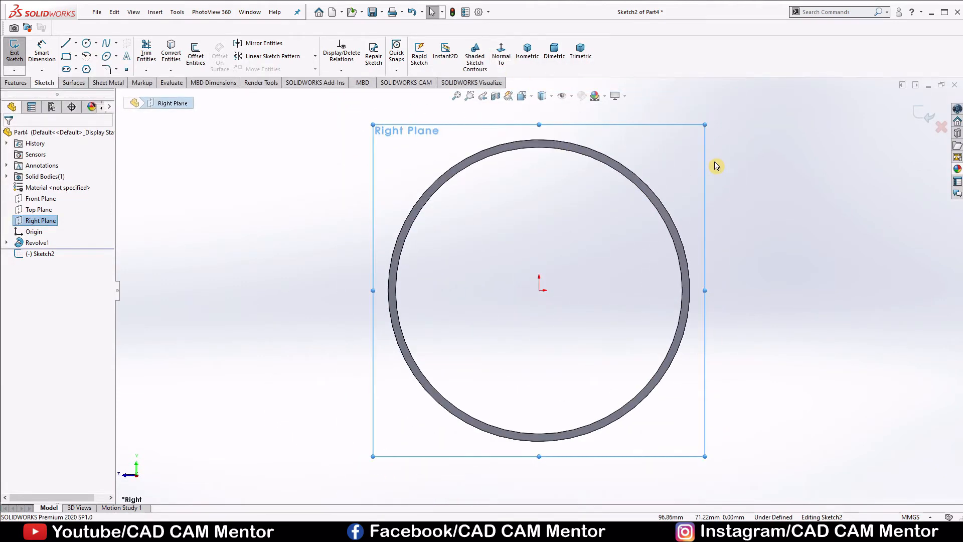
{"action": "right_click_drag", "start_coordinate": [767, 221], "coordinate": [793, 229]}
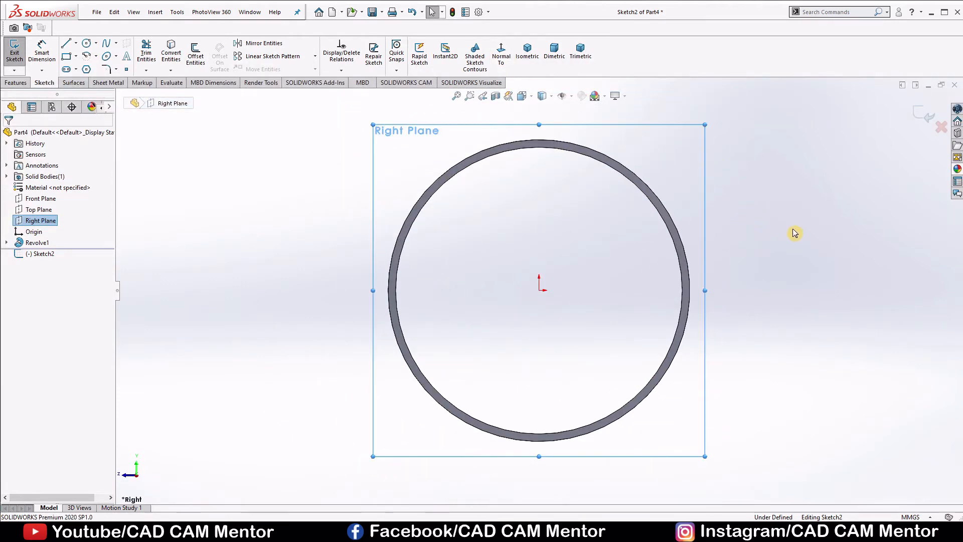
{"action": "left_click", "coordinate": [539, 290]}
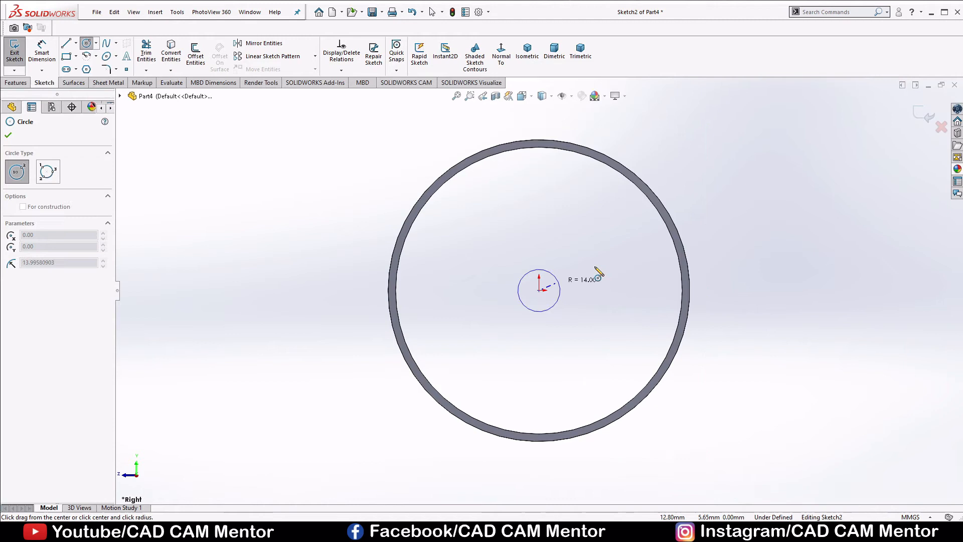
{"action": "left_click", "coordinate": [682, 250]}
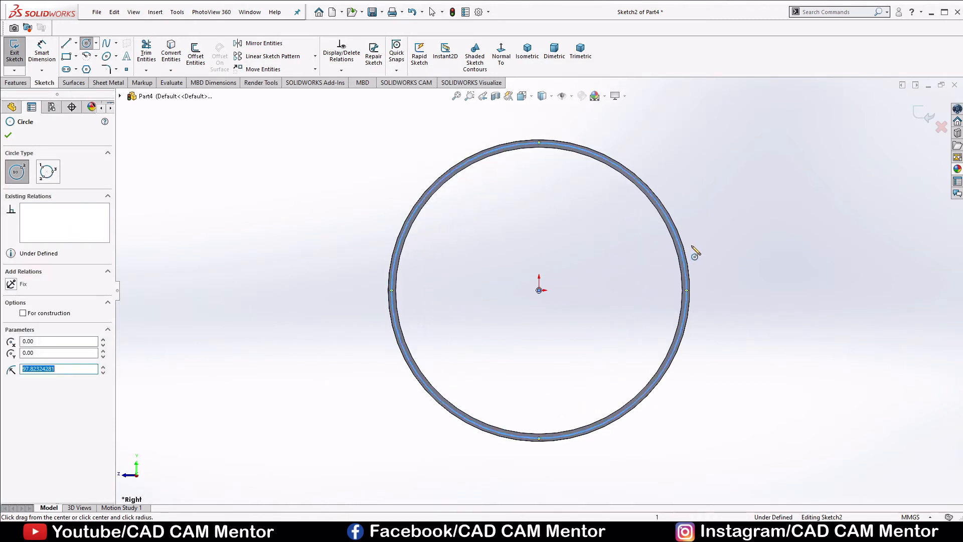
{"action": "left_click", "coordinate": [23, 314]}
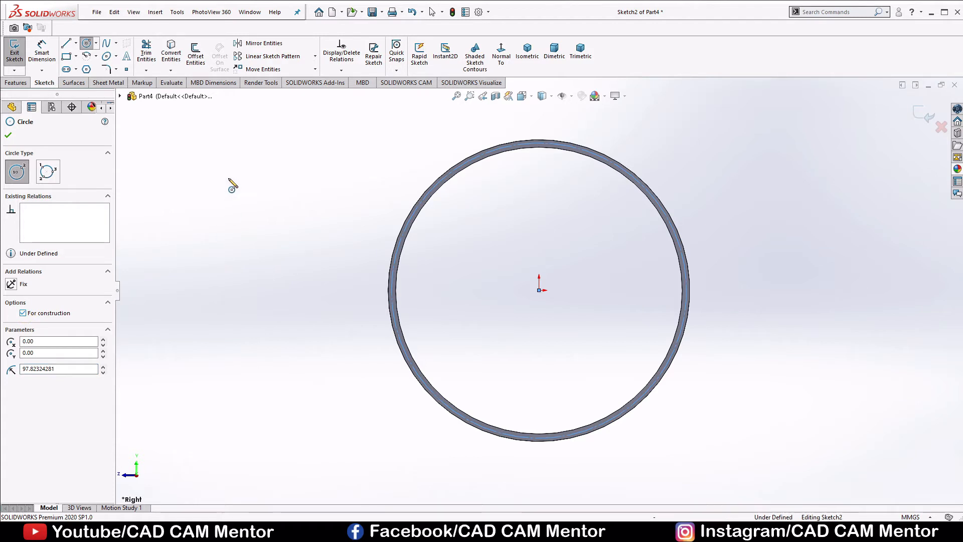
{"action": "left_click", "coordinate": [7, 136]}
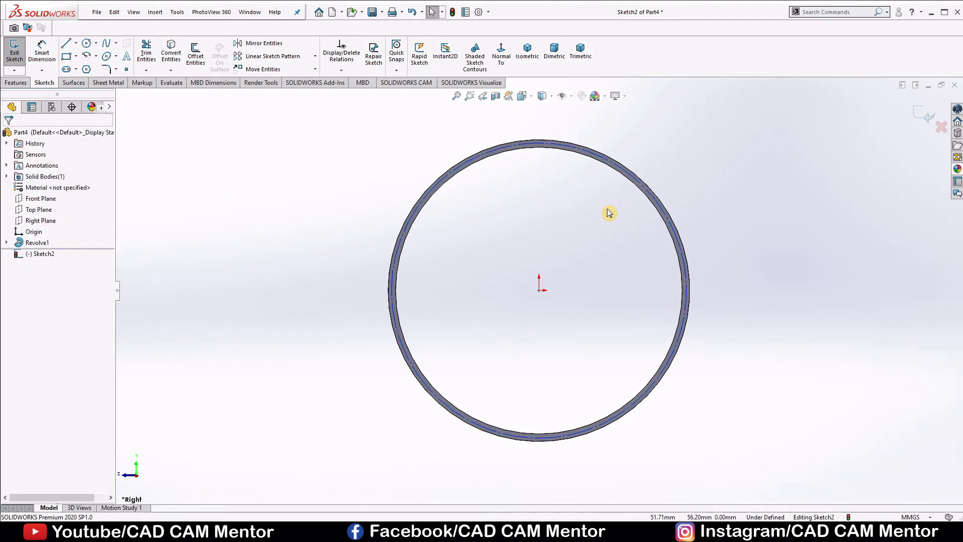
Step: Dimension the construction circle and set its diameter to 195 mm
{"action": "scroll", "coordinate": [604, 214], "scroll_direction": "down", "scroll_amount": 1}
{"action": "right_click_drag", "start_coordinate": [607, 262], "coordinate": [611, 225]}
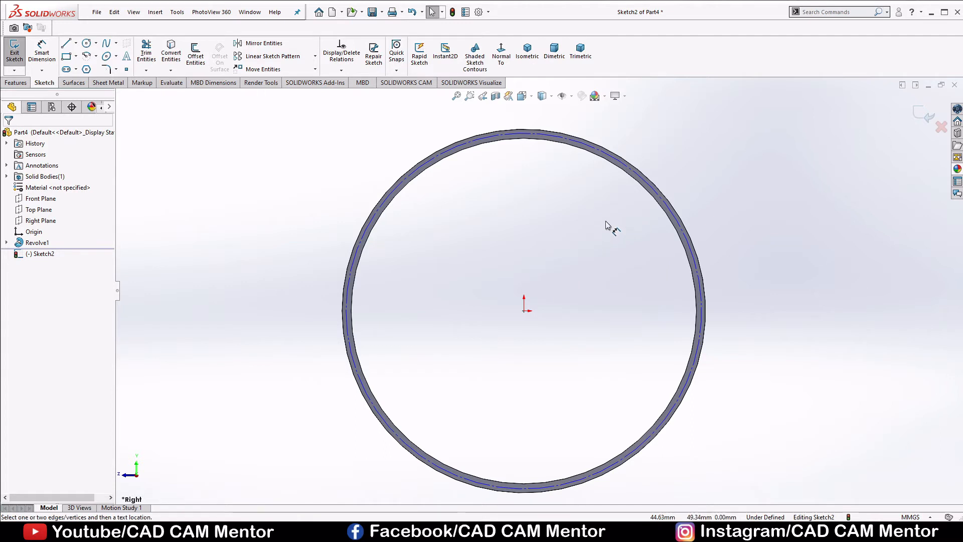
{"action": "left_click", "coordinate": [689, 246]}
{"action": "left_click", "coordinate": [789, 264]}
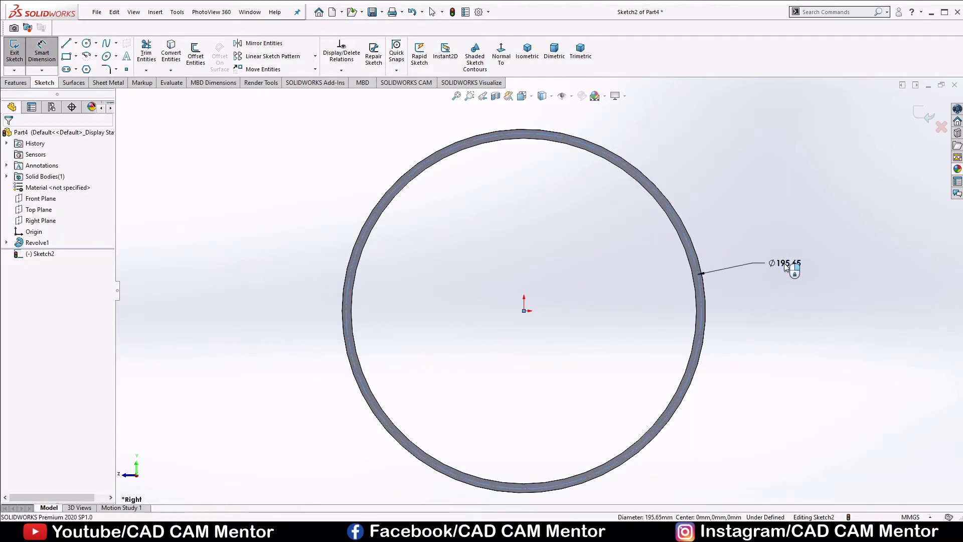
{"action": "type", "text": "195"}
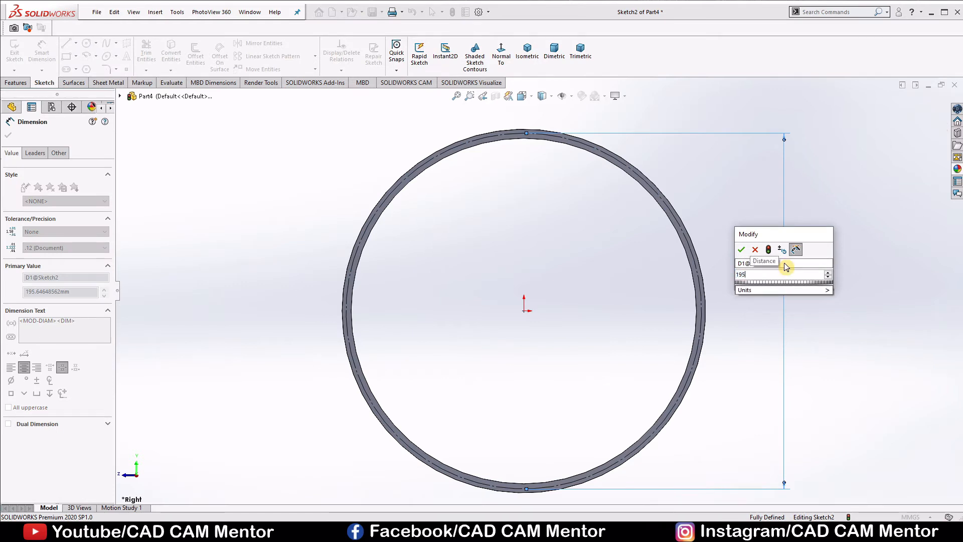
{"action": "key", "text": "Return"}
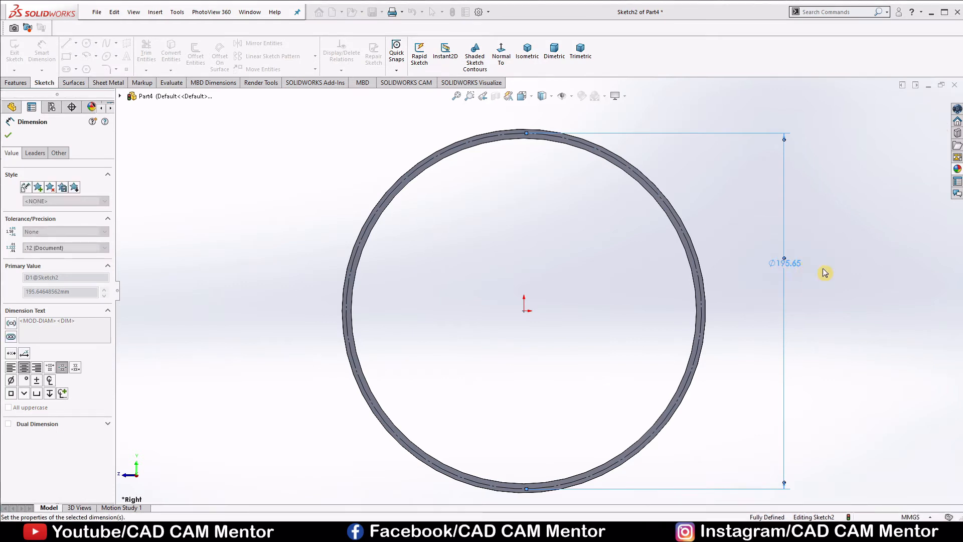
{"action": "right_click", "coordinate": [818, 216]}
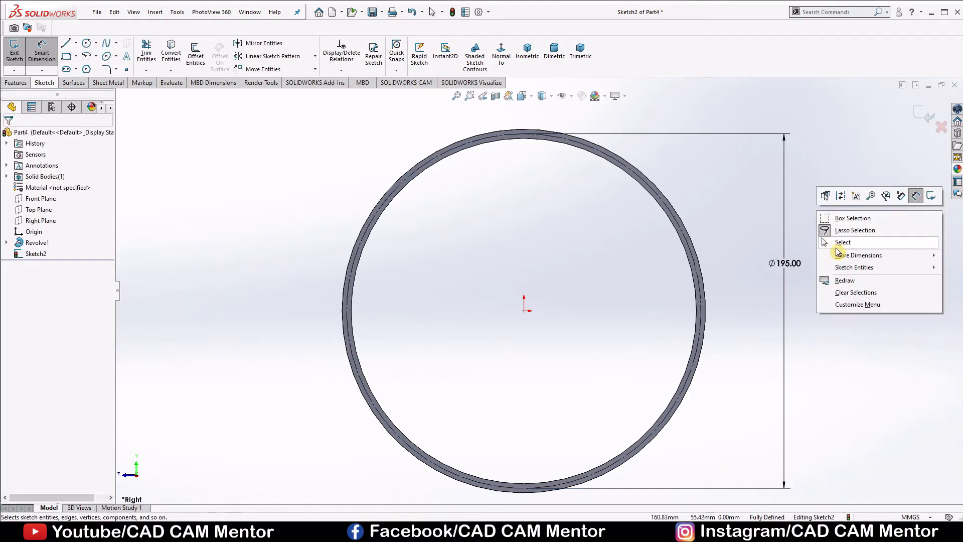
{"action": "left_click", "coordinate": [843, 243]}
{"action": "key", "text": "z"}
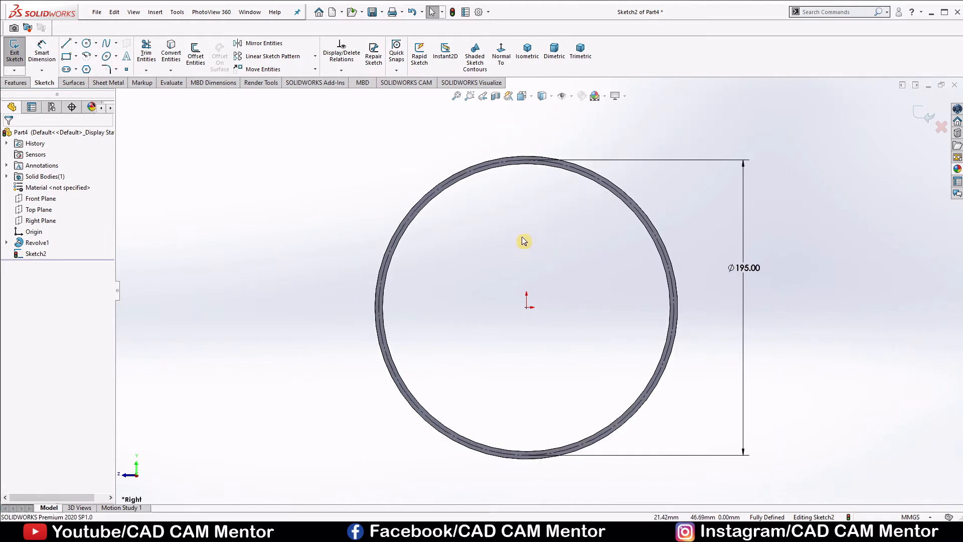
Step: Draw a vertical construction line about 235 mm long through the origin, extending beyond the ring above and below
{"action": "key", "text": "l"}
{"action": "left_click", "coordinate": [526, 128]}
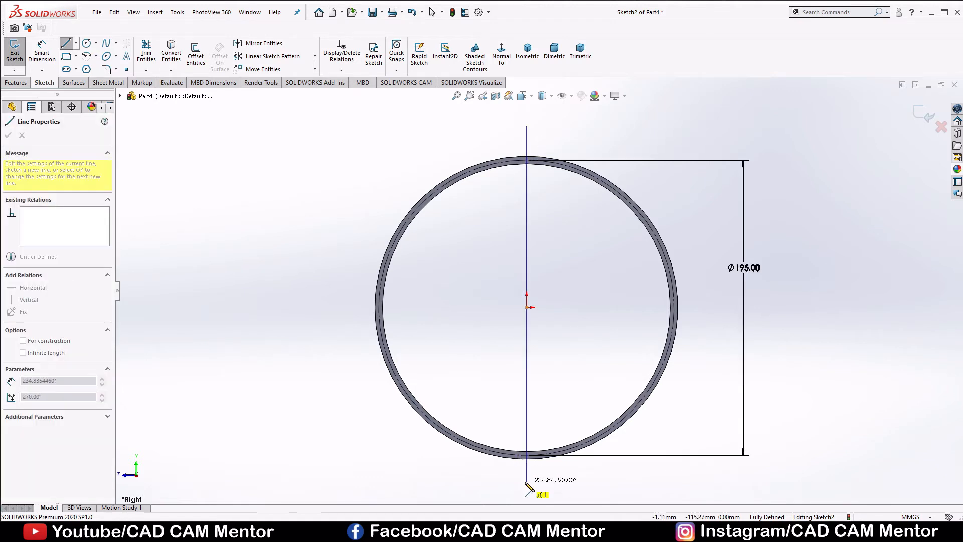
{"action": "left_click", "coordinate": [527, 481]}
{"action": "right_click", "coordinate": [557, 402]}
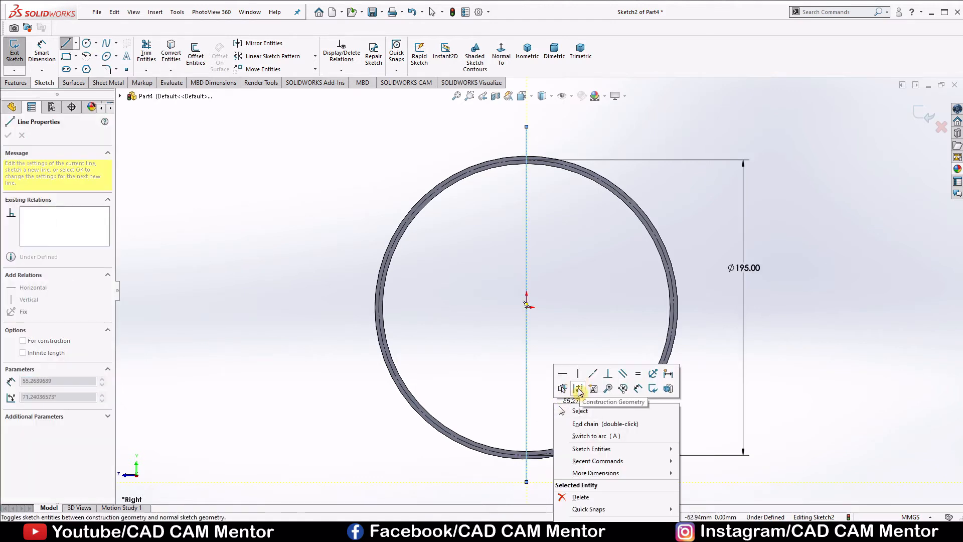
{"action": "left_click", "coordinate": [579, 389]}
{"action": "key", "text": "Escape"}
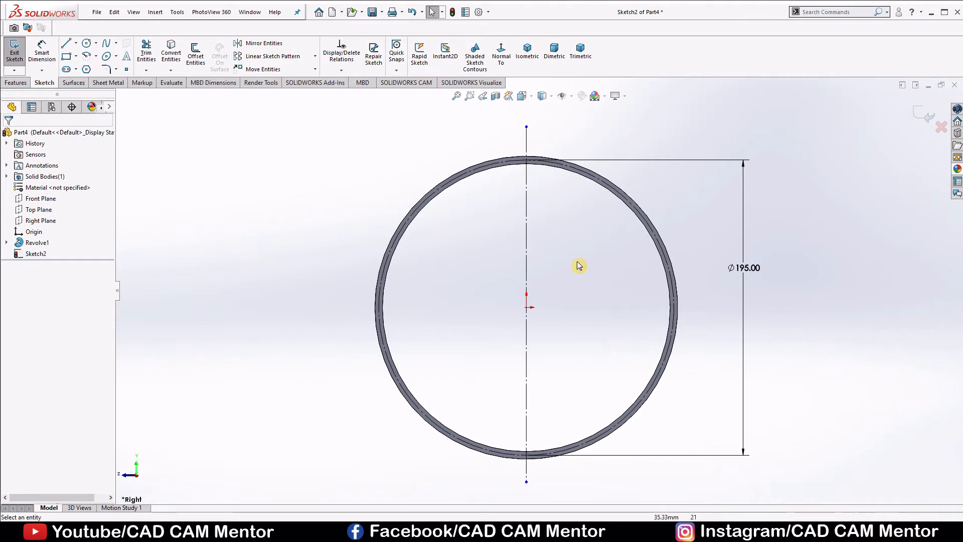
Step: Draw a 180-degree centre-point arc of about 20 mm radius, centred where the vertical construction line crosses the top of the construction circle
{"action": "scroll", "coordinate": [527, 163], "scroll_direction": "down", "scroll_amount": 5}
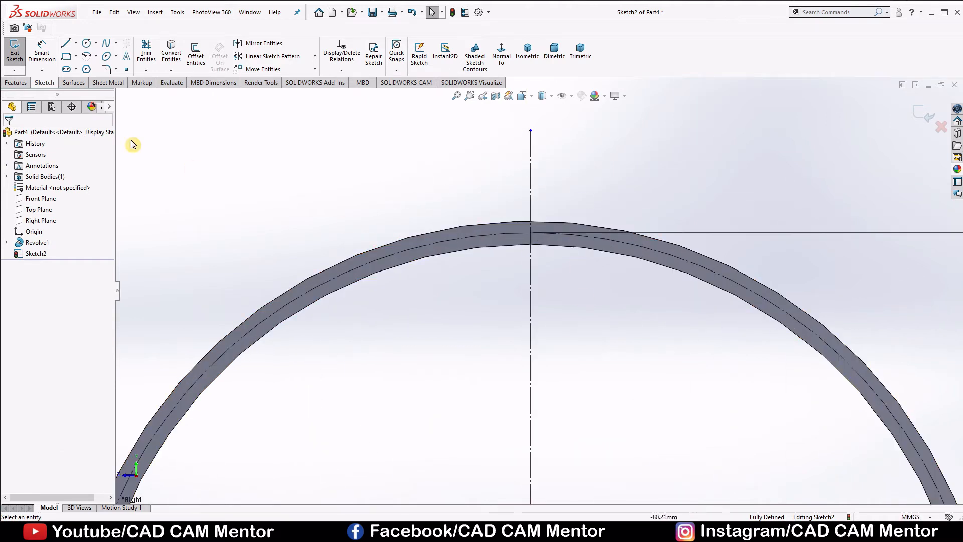
{"action": "left_click", "coordinate": [88, 56]}
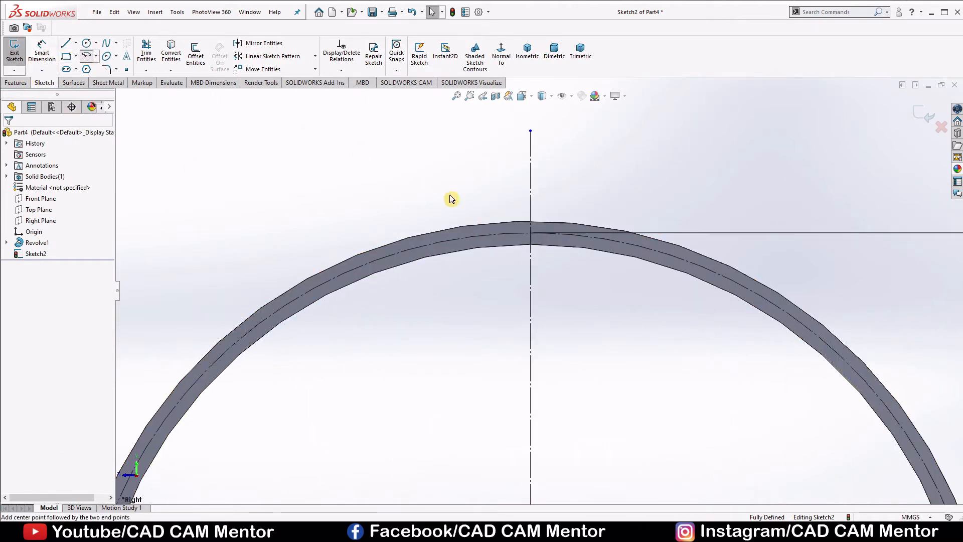
{"action": "left_click", "coordinate": [531, 233]}
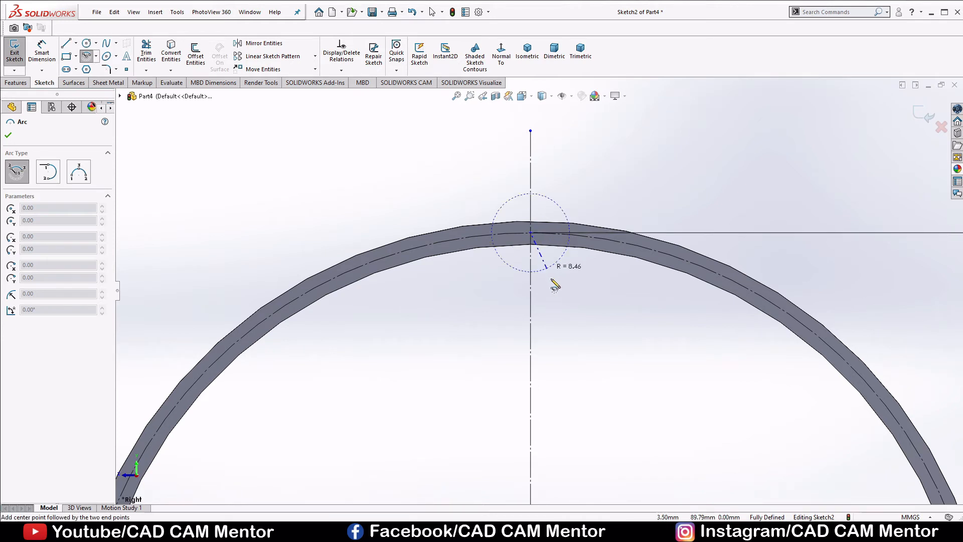
{"action": "left_click", "coordinate": [532, 326]}
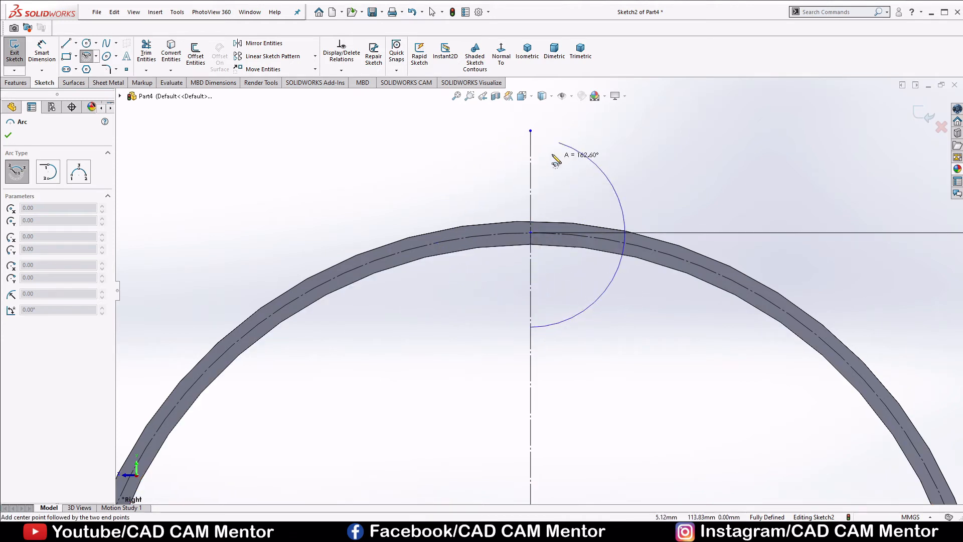
{"action": "left_click", "coordinate": [532, 140]}
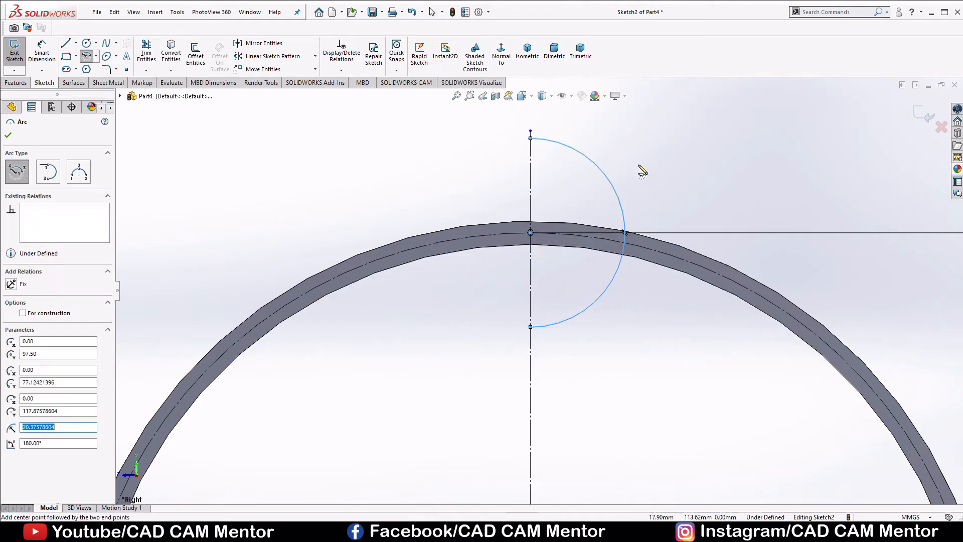
{"action": "right_click", "coordinate": [652, 168]}
{"action": "left_click", "coordinate": [678, 176]}
{"action": "scroll", "coordinate": [572, 204], "scroll_direction": "down", "scroll_amount": 3}
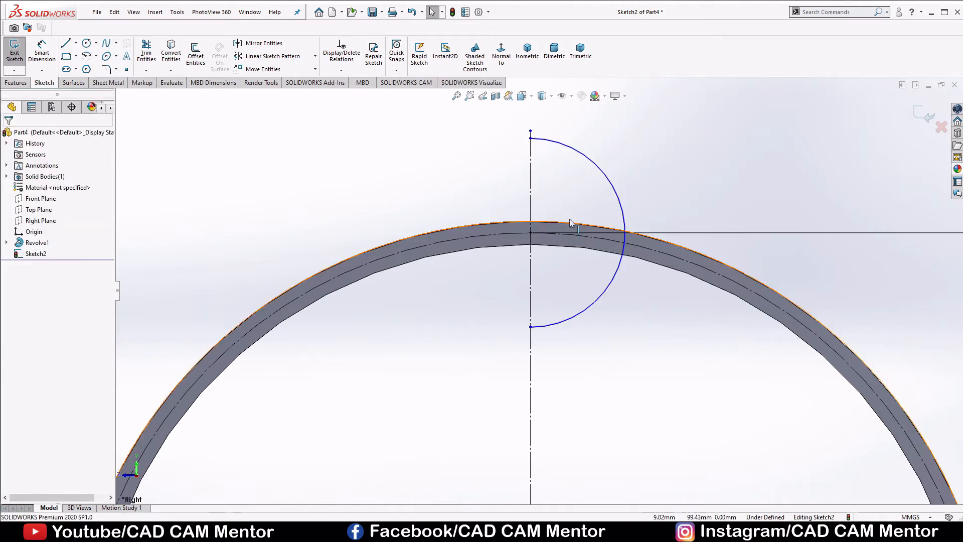
{"action": "scroll", "coordinate": [572, 204], "scroll_direction": "up", "scroll_amount": 3}
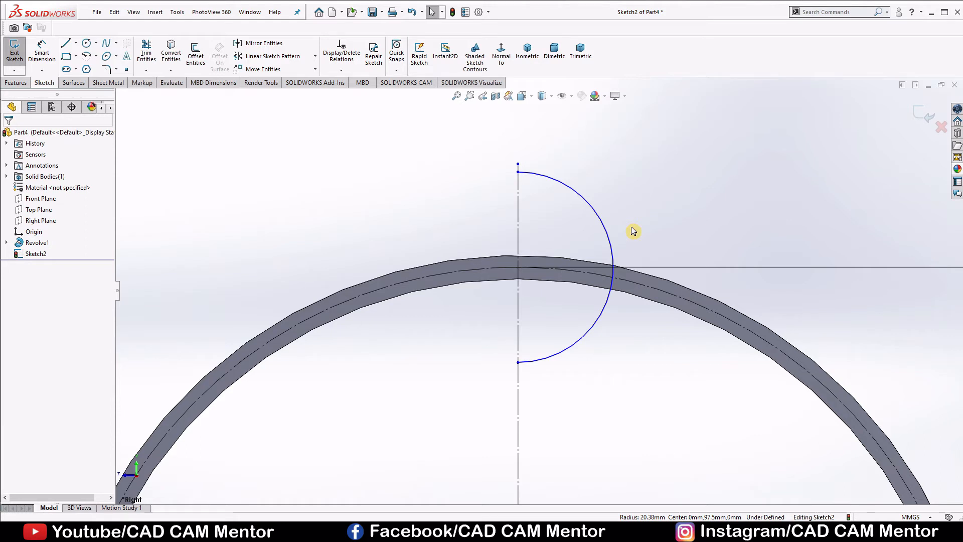
Step: Dimension the semicircular arc and set its radius to 25 mm
{"action": "right_click_drag", "start_coordinate": [637, 215], "coordinate": [626, 159]}
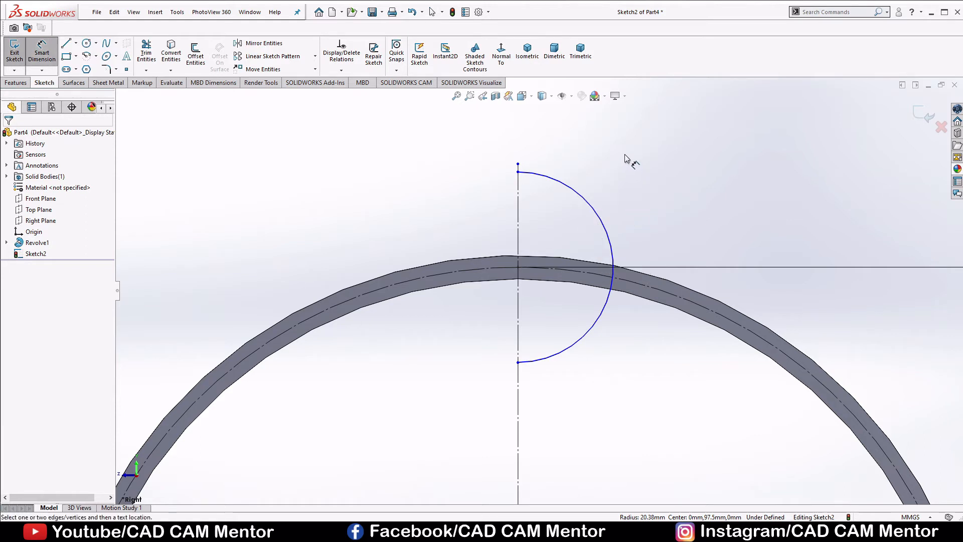
{"action": "left_click", "coordinate": [614, 242]}
{"action": "left_click", "coordinate": [666, 221]}
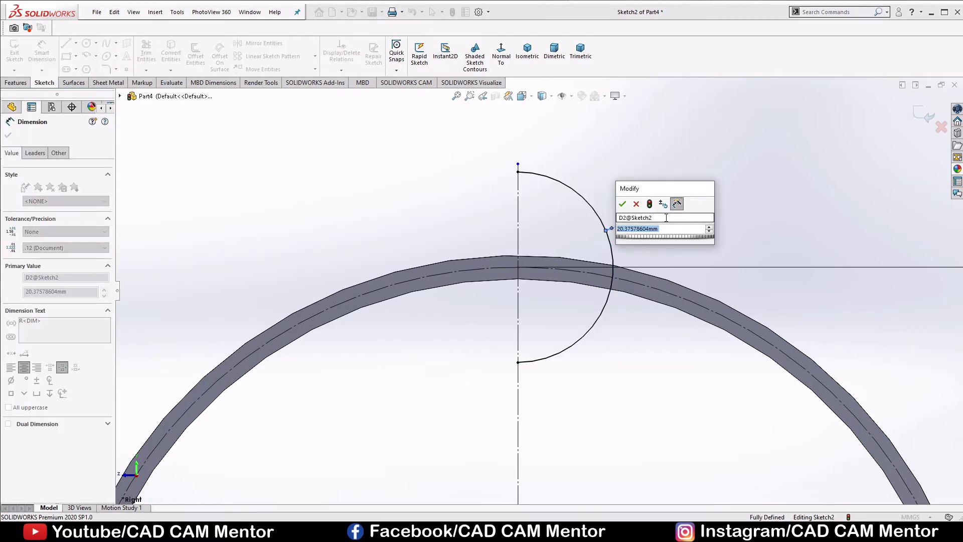
{"action": "type", "text": "8"}
{"action": "key", "text": "Return"}
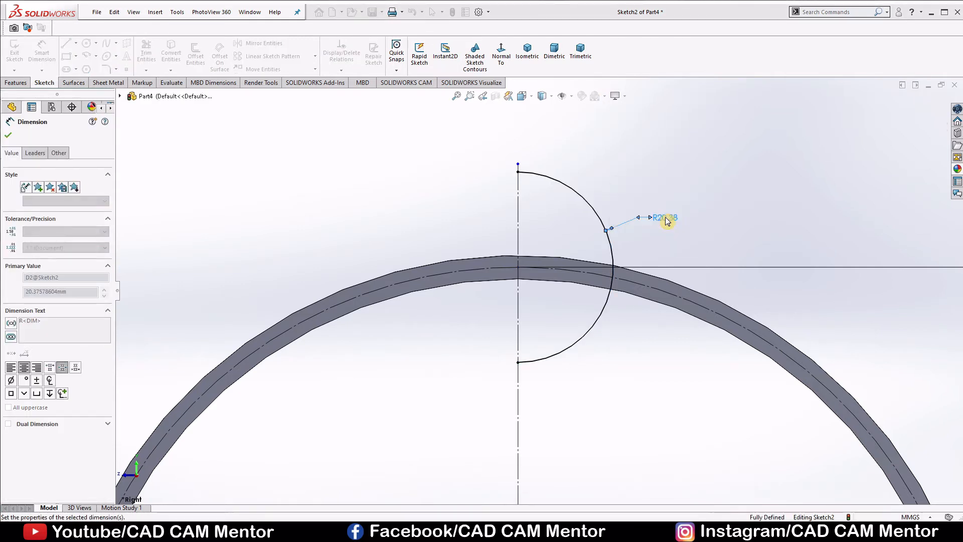
{"action": "left_click", "coordinate": [730, 198]}
{"action": "right_click", "coordinate": [738, 185]}
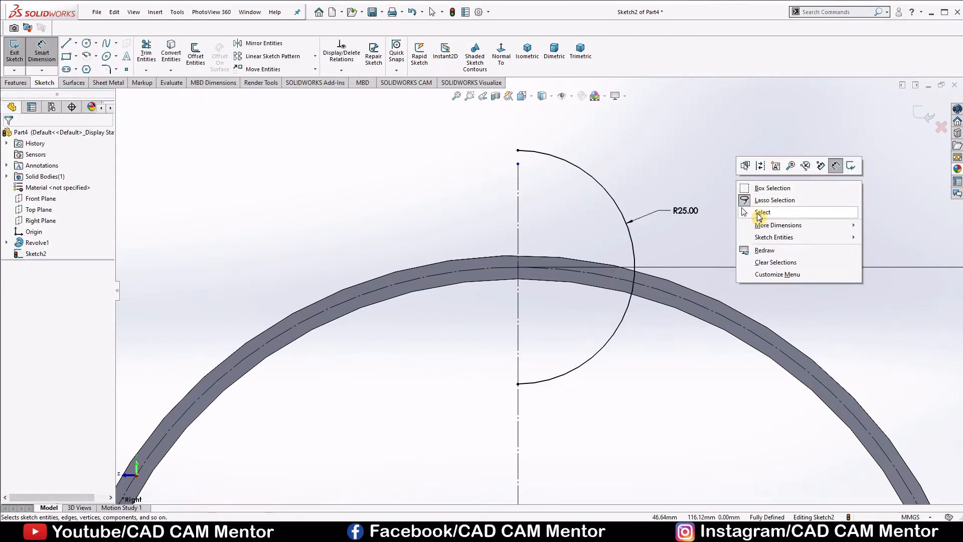
{"action": "left_click", "coordinate": [760, 213]}
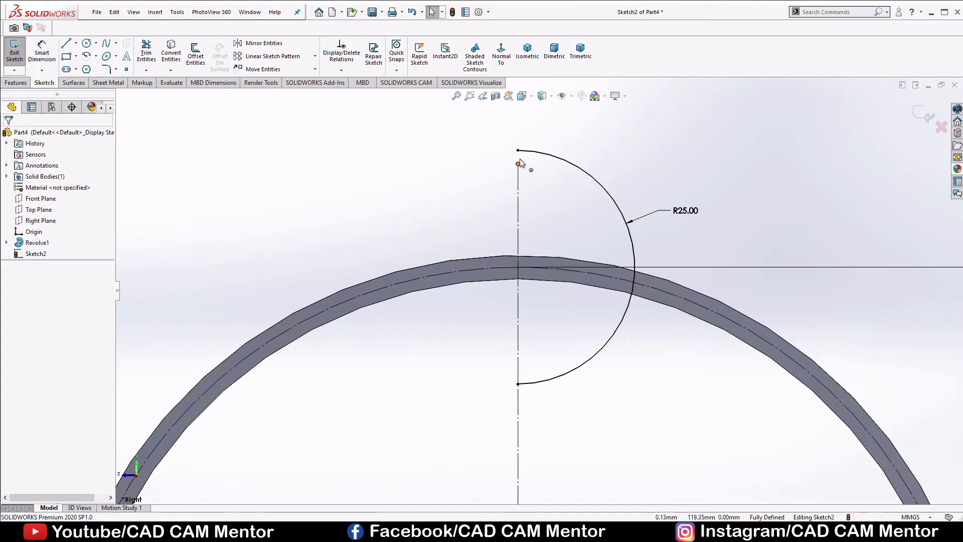
Step: Stretch the upper end of the vertical construction line beyond the top of the arc
{"action": "left_click_drag", "start_coordinate": [519, 161], "coordinate": [519, 108]}
{"action": "left_click", "coordinate": [547, 125]}
{"action": "scroll", "coordinate": [548, 125], "scroll_direction": "up", "scroll_amount": 3}
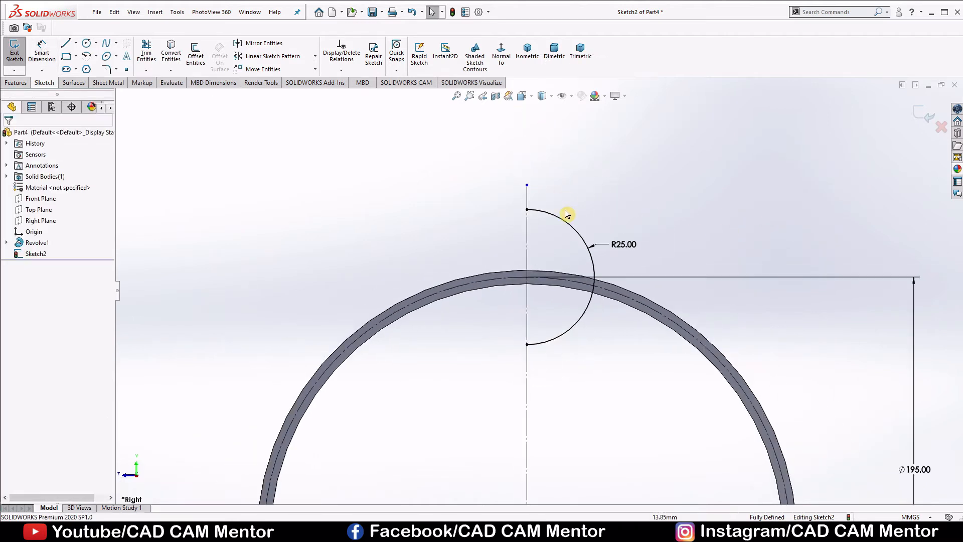
Step: Cut a spherical pocket into the ring by revolving the arc 360 degrees about the vertical construction line
{"action": "scroll", "coordinate": [570, 216], "scroll_direction": "up", "scroll_amount": 5}
{"action": "scroll", "coordinate": [557, 324], "scroll_direction": "down", "scroll_amount": 2}
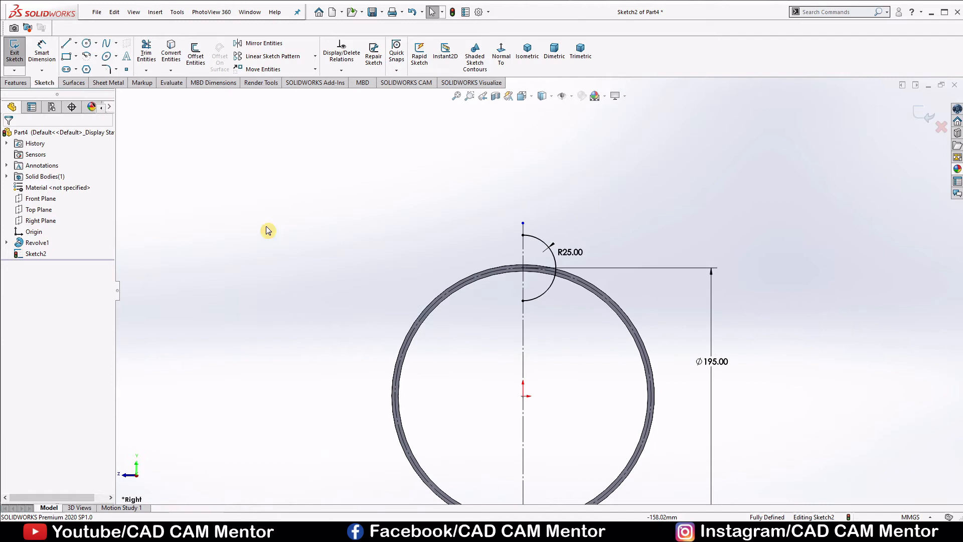
{"action": "left_click", "coordinate": [18, 83]}
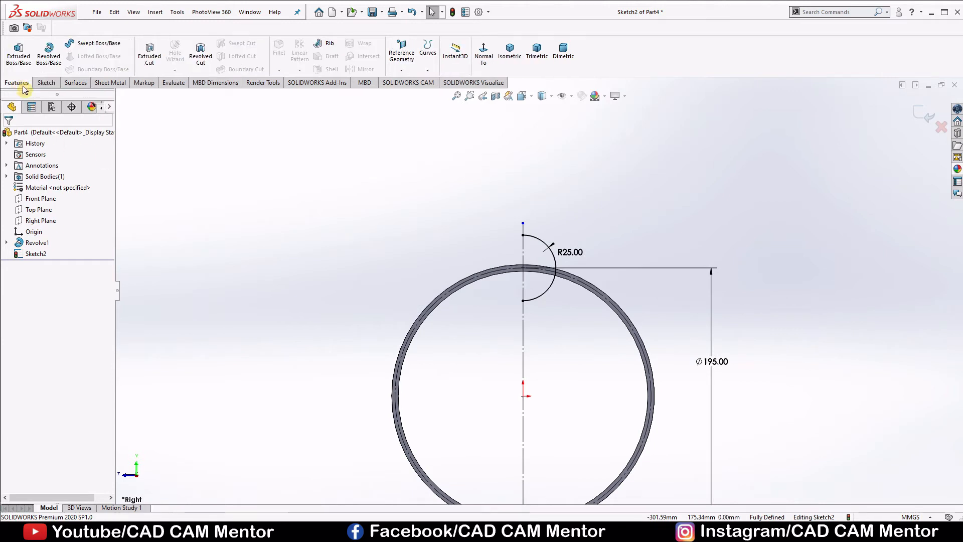
{"action": "left_click", "coordinate": [203, 56]}
{"action": "left_click", "coordinate": [660, 271]}
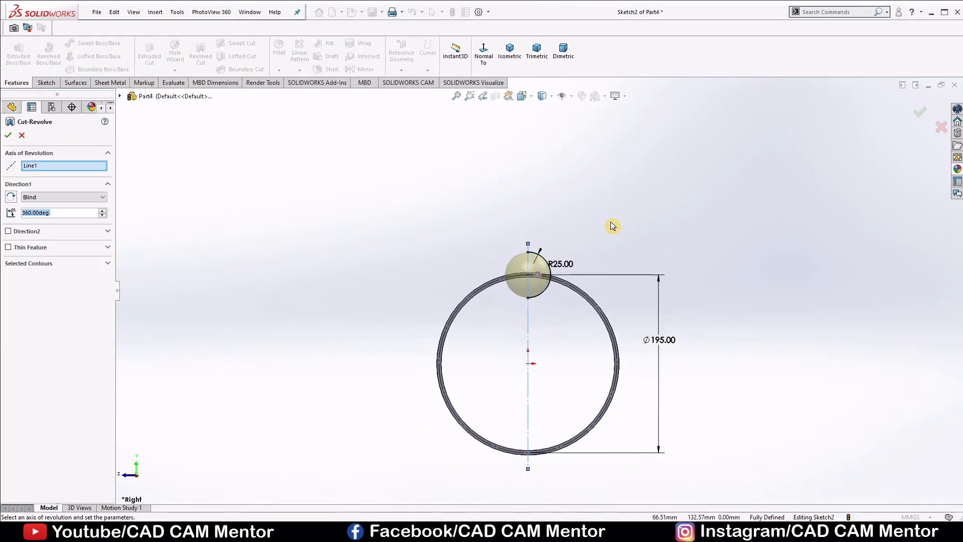
{"action": "middle_click_drag", "start_coordinate": [594, 238], "coordinate": [530, 321]}
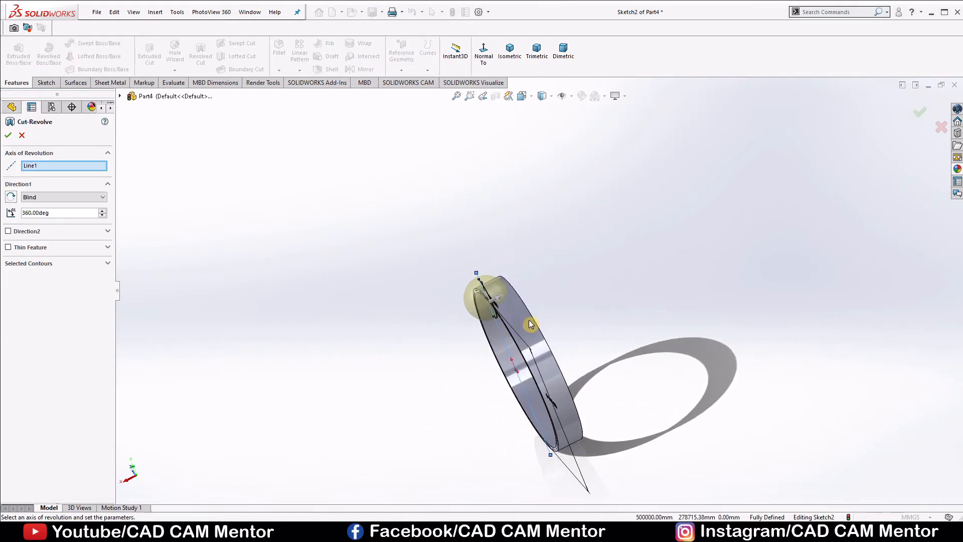
{"action": "scroll", "coordinate": [506, 321], "scroll_direction": "down", "scroll_amount": 3}
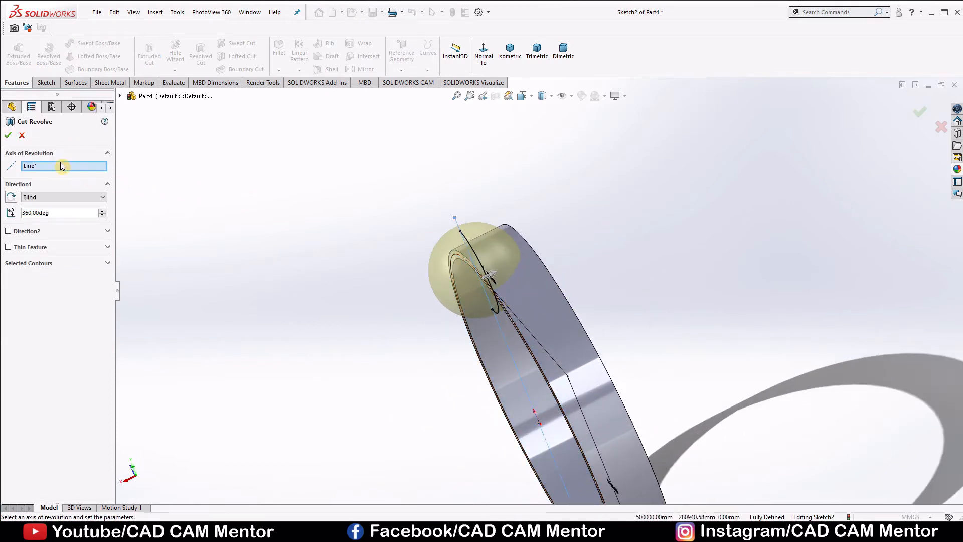
{"action": "left_click", "coordinate": [4, 135]}
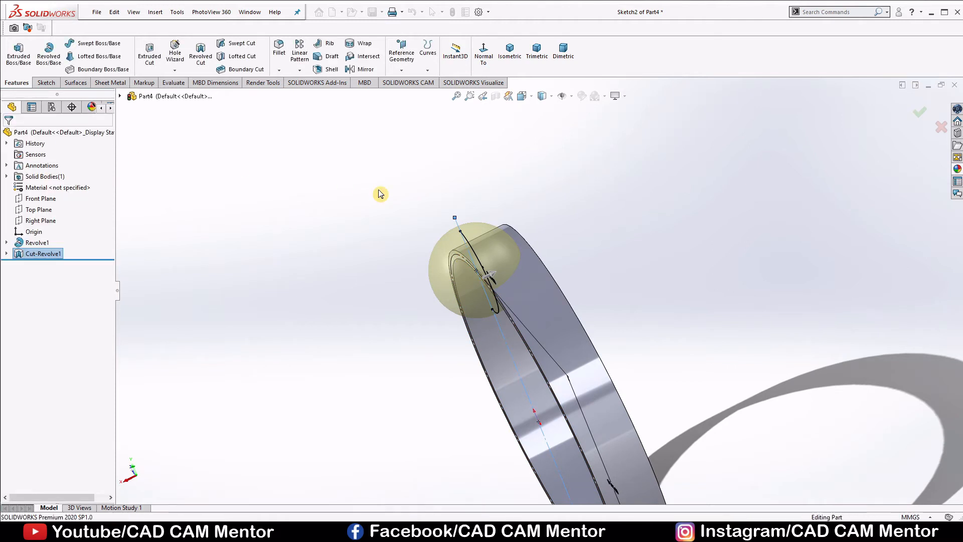
Step: Start a circular pattern, show the temporary axes and use the ring's central axis as the pattern direction
{"action": "scroll", "coordinate": [652, 237], "scroll_direction": "up", "scroll_amount": 3}
{"action": "middle_click_drag", "start_coordinate": [591, 278], "coordinate": [634, 281]}
{"action": "left_click", "coordinate": [299, 70]}
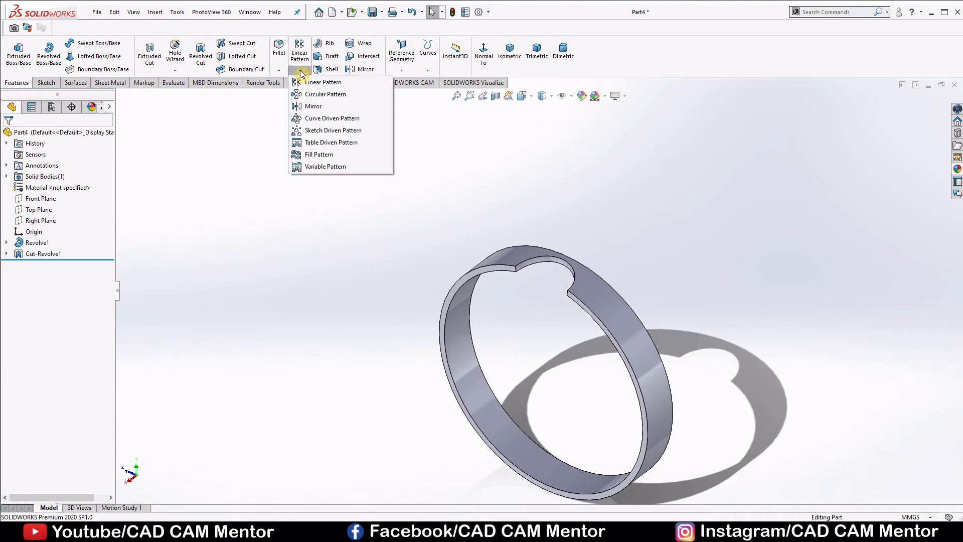
{"action": "left_click", "coordinate": [309, 95]}
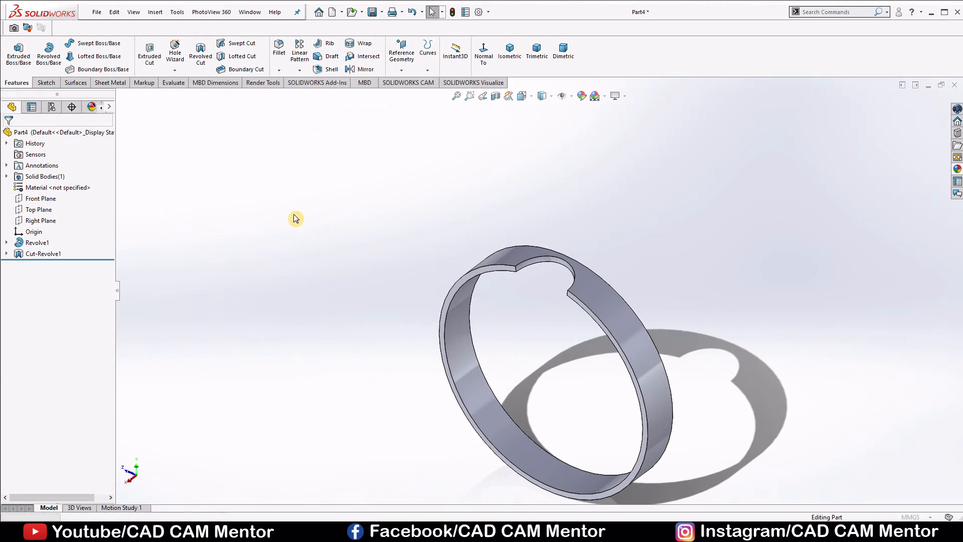
{"action": "left_click", "coordinate": [572, 95]}
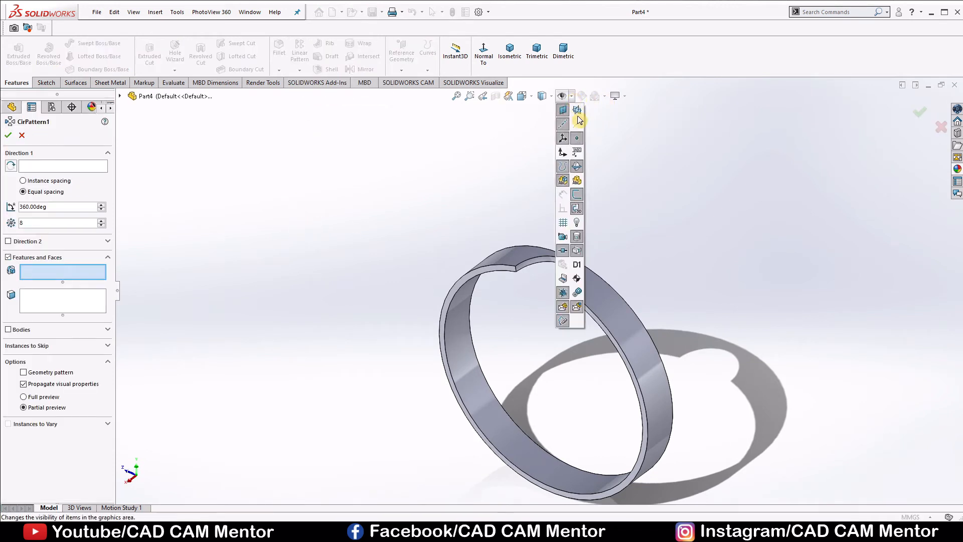
{"action": "left_click", "coordinate": [577, 124]}
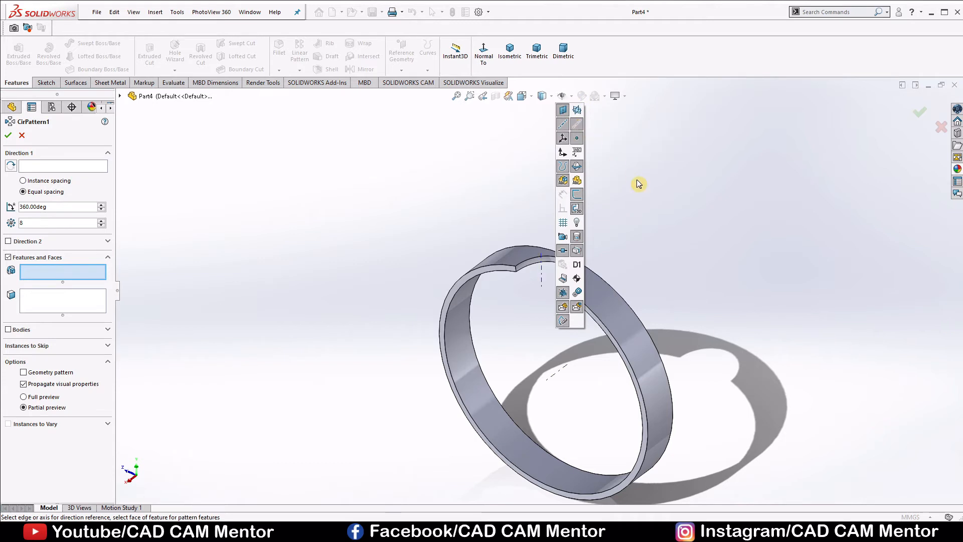
{"action": "left_click", "coordinate": [45, 167]}
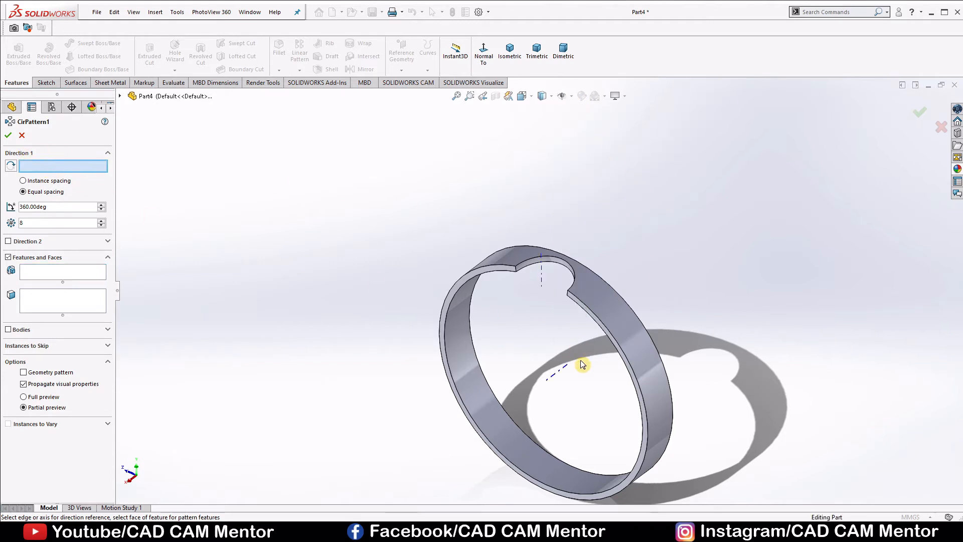
{"action": "left_click", "coordinate": [562, 370]}
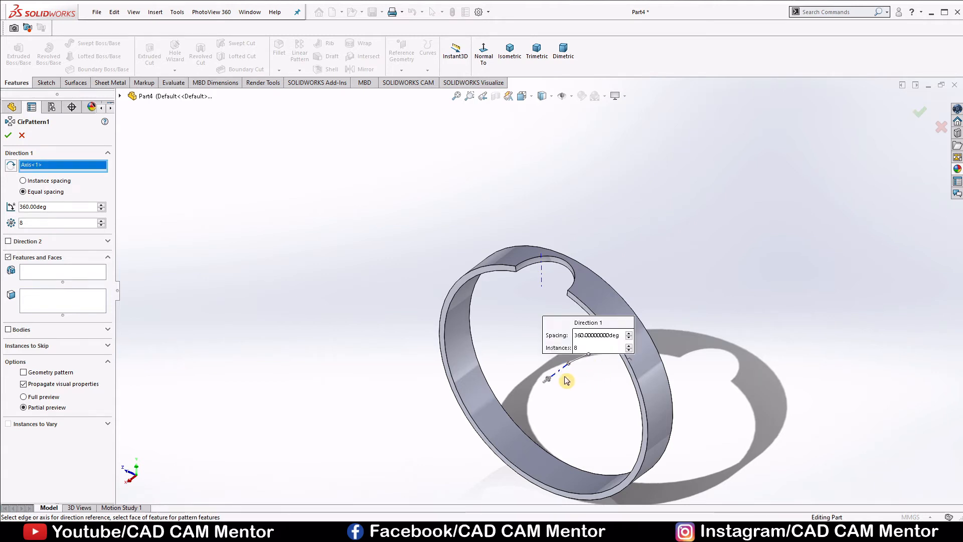
Step: Pattern the revolved pocket cut as 8 equally spaced instances over 360 degrees around the ring
{"action": "left_click", "coordinate": [46, 276]}
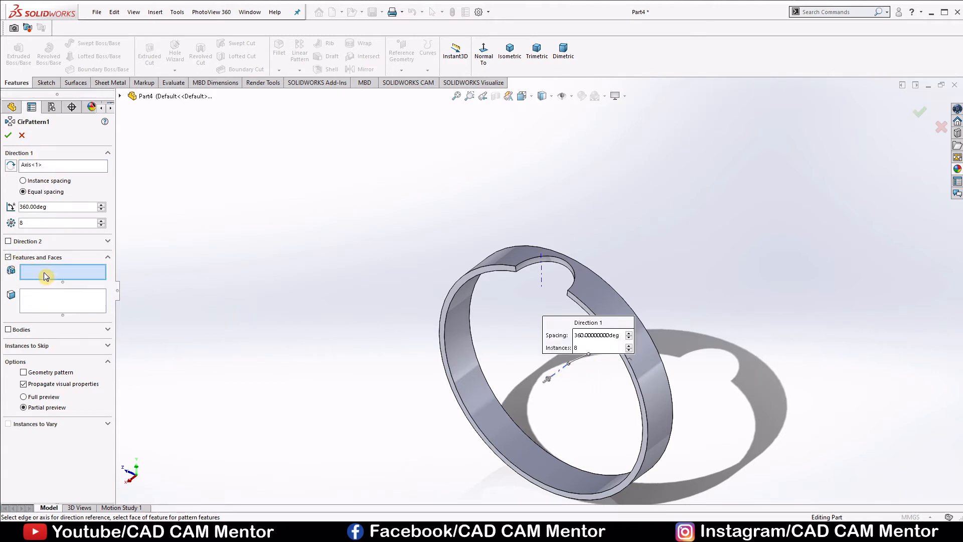
{"action": "left_click", "coordinate": [526, 264]}
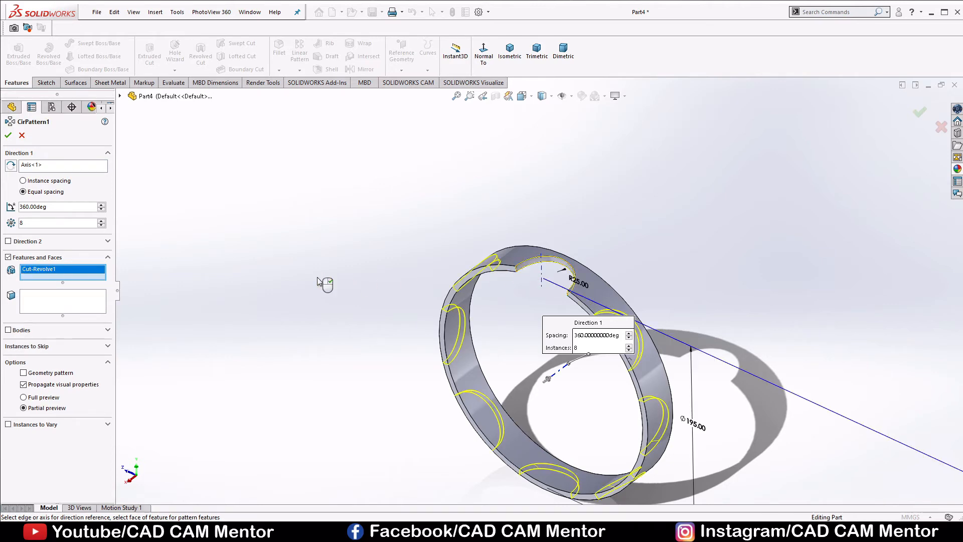
{"action": "scroll", "coordinate": [561, 396], "scroll_direction": "up", "scroll_amount": 3}
{"action": "scroll", "coordinate": [561, 397], "scroll_direction": "down", "scroll_amount": 4}
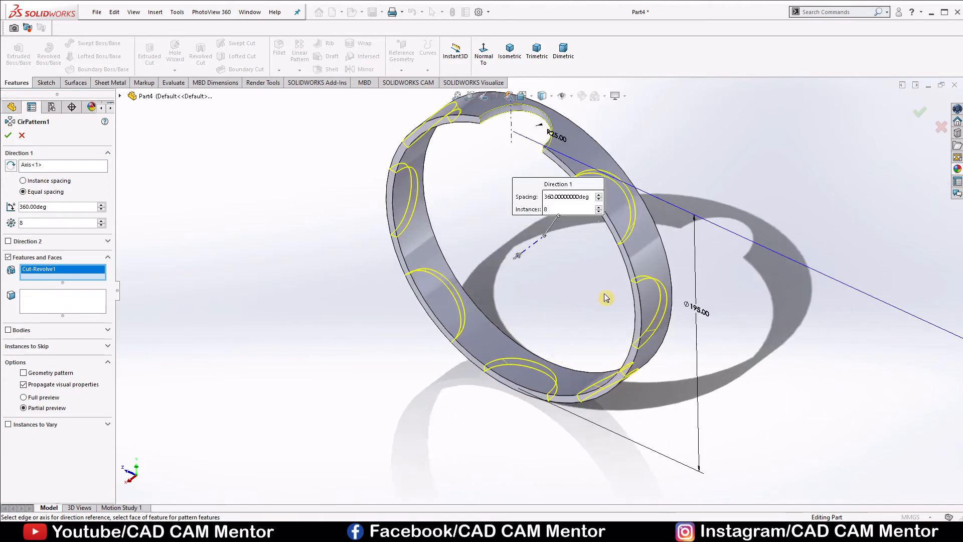
{"action": "middle_click_drag", "start_coordinate": [652, 181], "coordinate": [671, 186]}
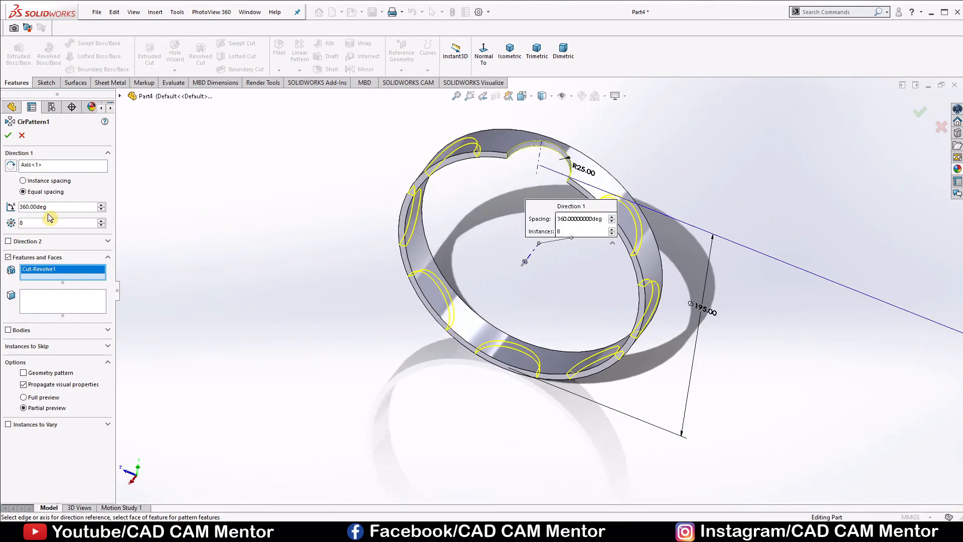
{"action": "left_click", "coordinate": [102, 221]}
{"action": "left_click", "coordinate": [103, 220]}
{"action": "left_click", "coordinate": [102, 224]}
{"action": "left_click", "coordinate": [103, 225]}
{"action": "left_click", "coordinate": [9, 135]}
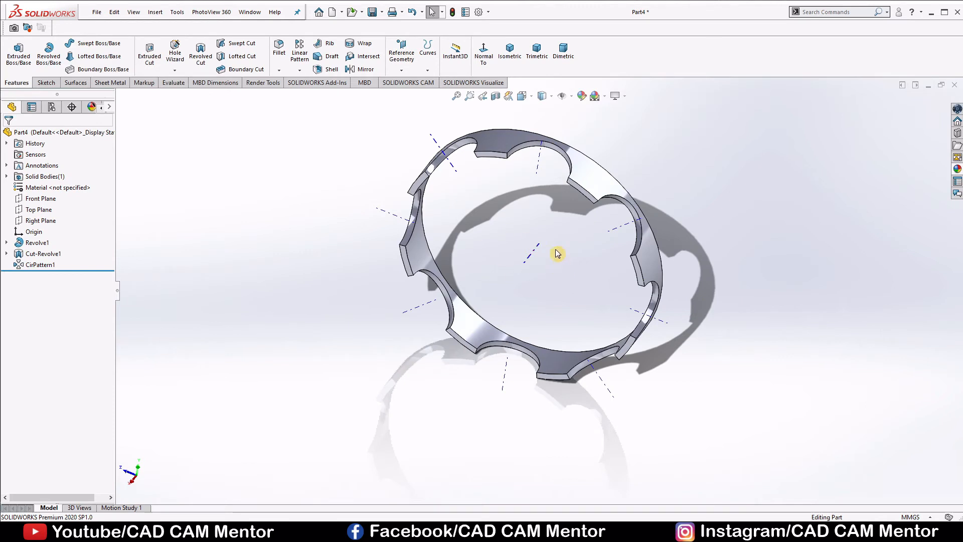
Step: Hide the temporary axes and the reference axes in the view
{"action": "left_click", "coordinate": [571, 96]}
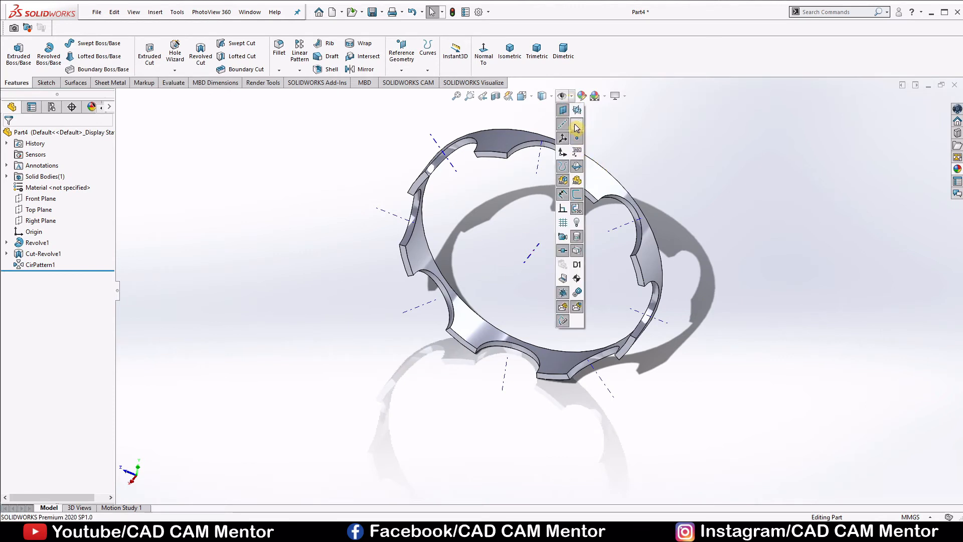
{"action": "left_click", "coordinate": [576, 127]}
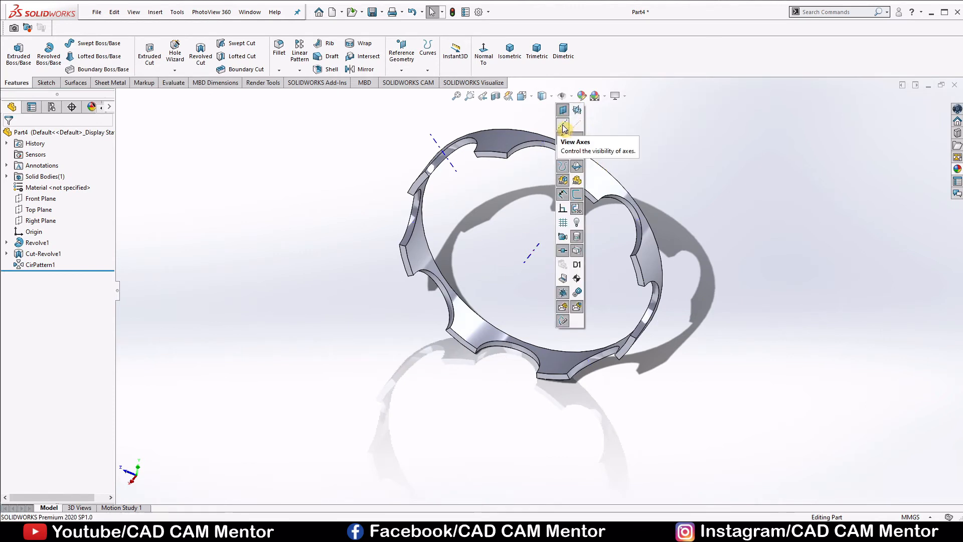
{"action": "left_click", "coordinate": [563, 125]}
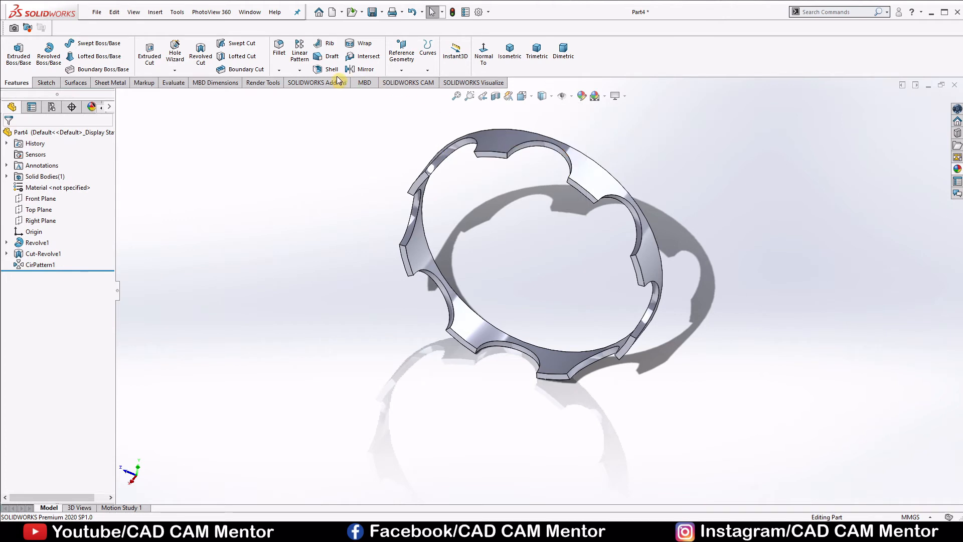
Step: Shell the ring to a 3 mm wall thickness, removing its inner and outer cylindrical faces and the uncut flat side face
{"action": "left_click", "coordinate": [324, 69]}
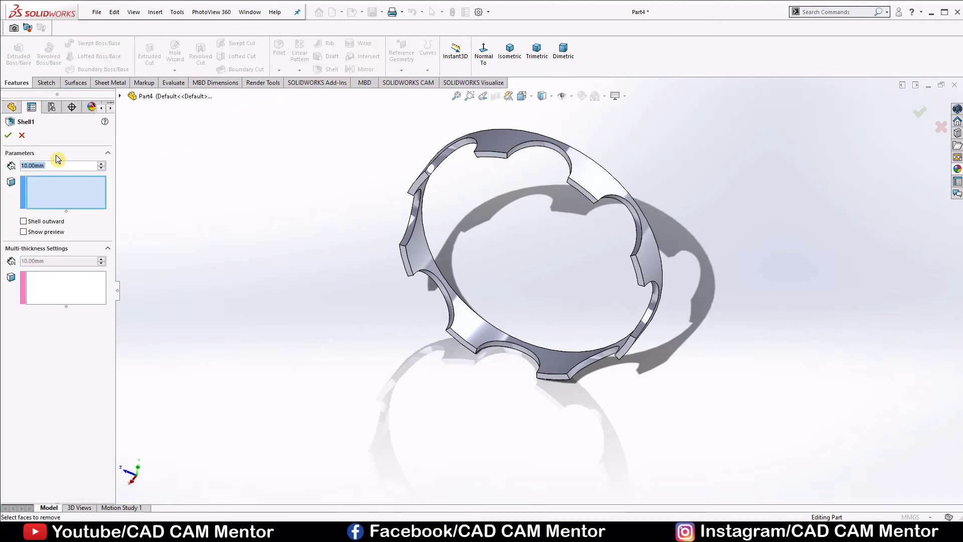
{"action": "type", "text": "3"}
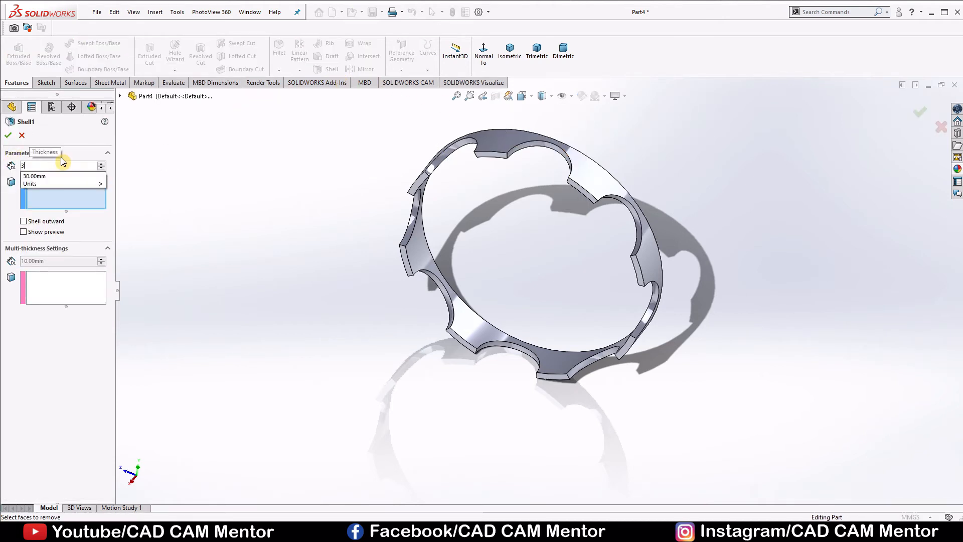
{"action": "key", "text": "Return"}
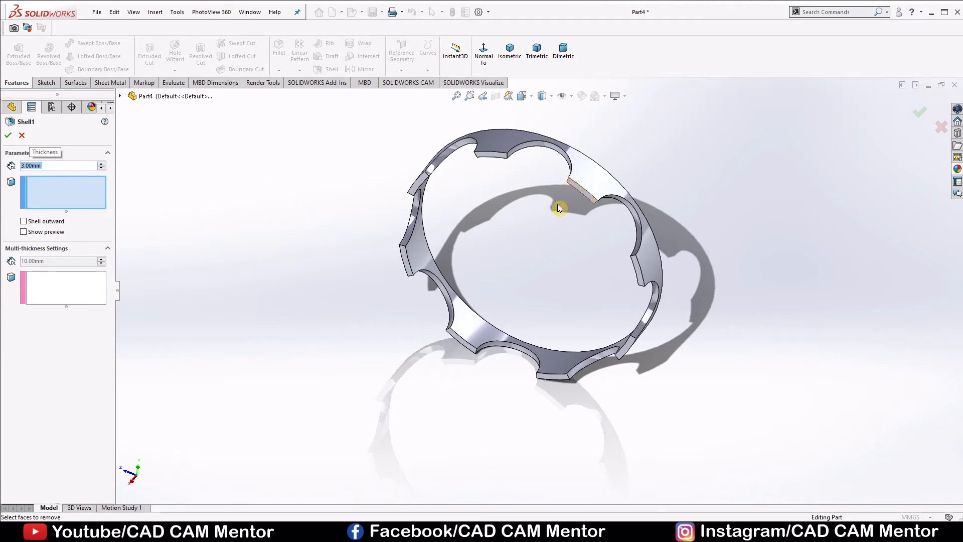
{"action": "left_click", "coordinate": [591, 178]}
{"action": "left_click", "coordinate": [632, 247]}
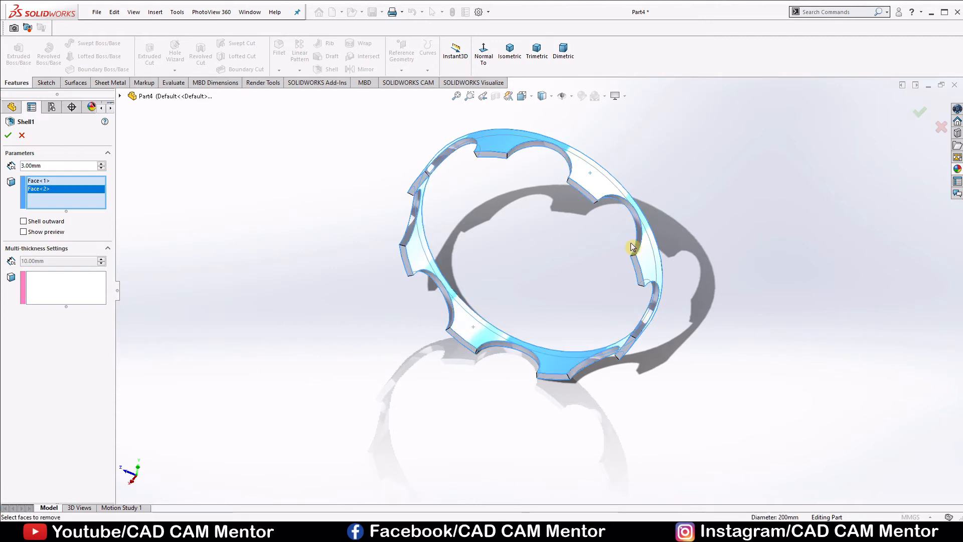
{"action": "middle_click_drag", "start_coordinate": [728, 227], "coordinate": [601, 185]}
{"action": "scroll", "coordinate": [572, 155], "scroll_direction": "down", "scroll_amount": 5}
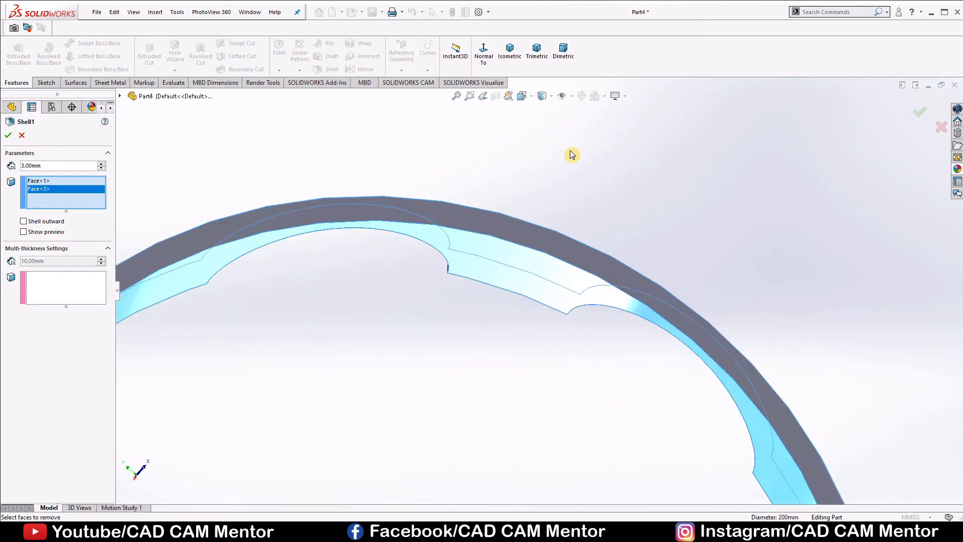
{"action": "left_click", "coordinate": [515, 233]}
{"action": "scroll", "coordinate": [493, 301], "scroll_direction": "up", "scroll_amount": 6}
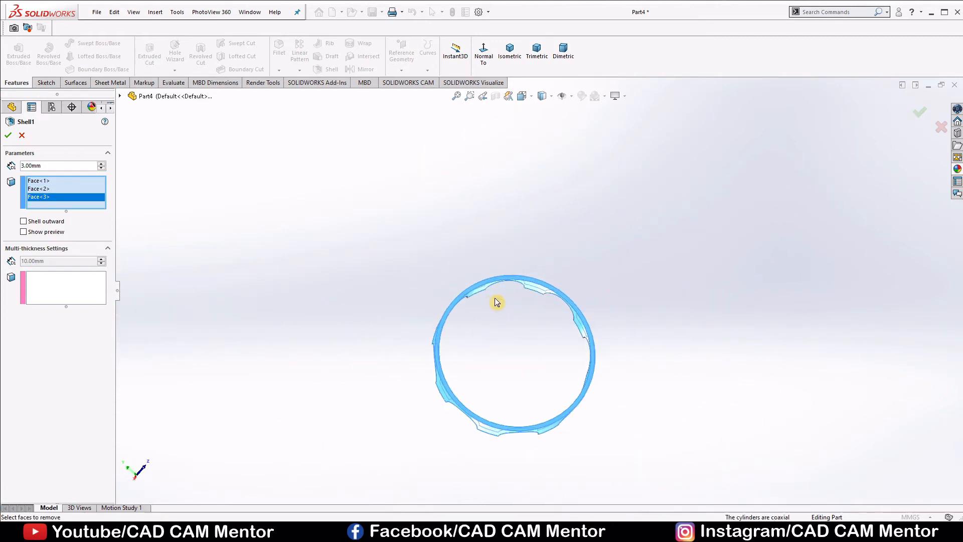
{"action": "middle_click_drag", "start_coordinate": [495, 301], "coordinate": [790, 245]}
{"action": "scroll", "coordinate": [505, 294], "scroll_direction": "down", "scroll_amount": 4}
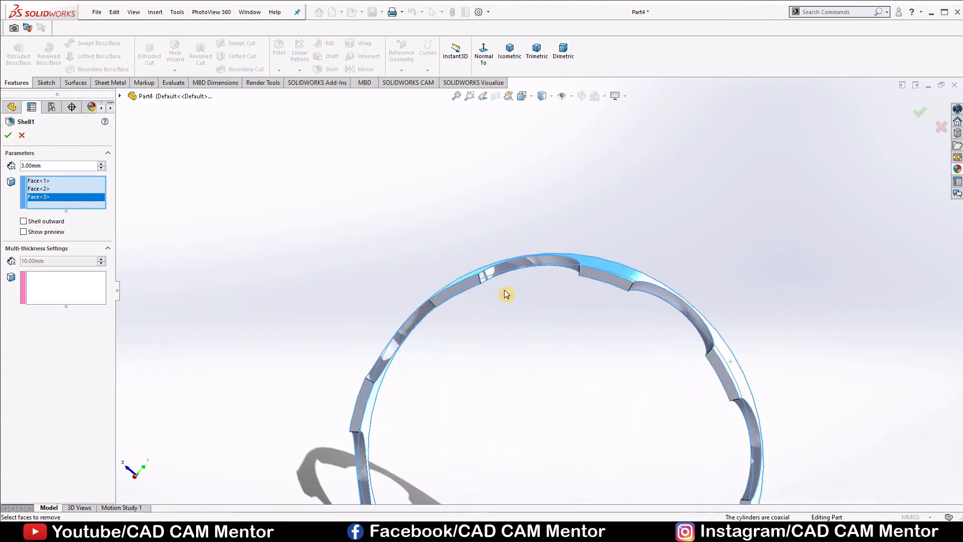
{"action": "left_click", "coordinate": [7, 136]}
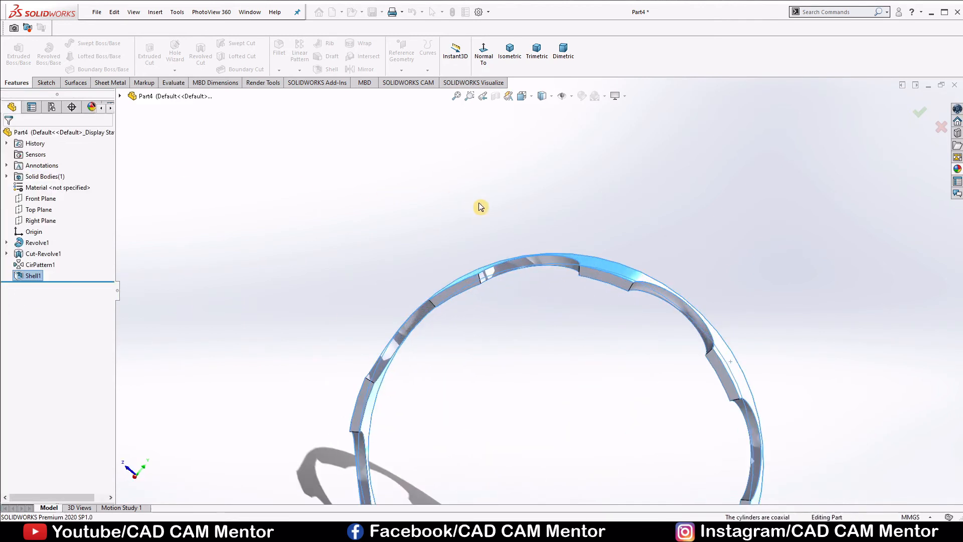
Step: Mirror the shelled body about the flat face of a connecting segment, with the solids merged, to form full circular ball pockets
{"action": "scroll", "coordinate": [480, 206], "scroll_direction": "up", "scroll_amount": 5}
{"action": "middle_click_drag", "start_coordinate": [531, 293], "coordinate": [647, 322]}
{"action": "scroll", "coordinate": [556, 353], "scroll_direction": "down", "scroll_amount": 3}
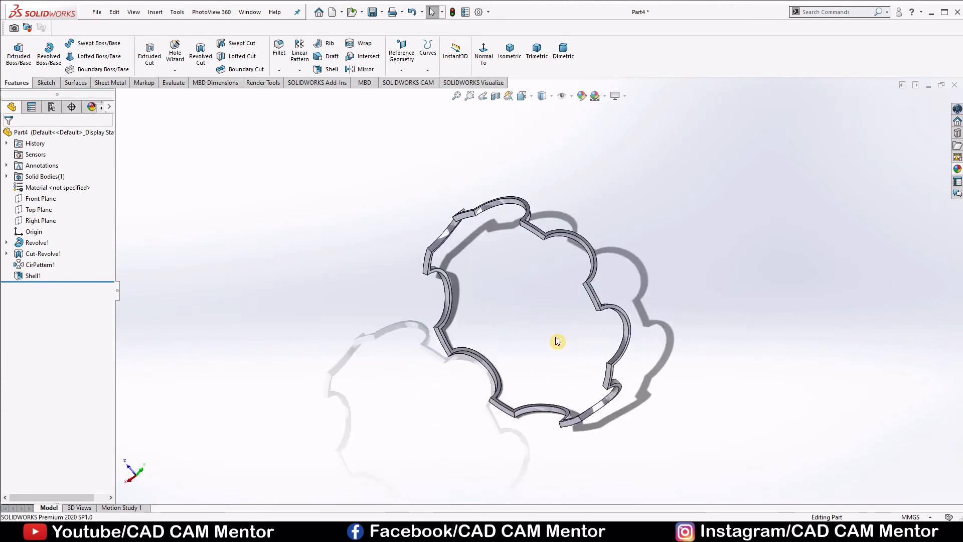
{"action": "scroll", "coordinate": [558, 346], "scroll_direction": "down", "scroll_amount": 2}
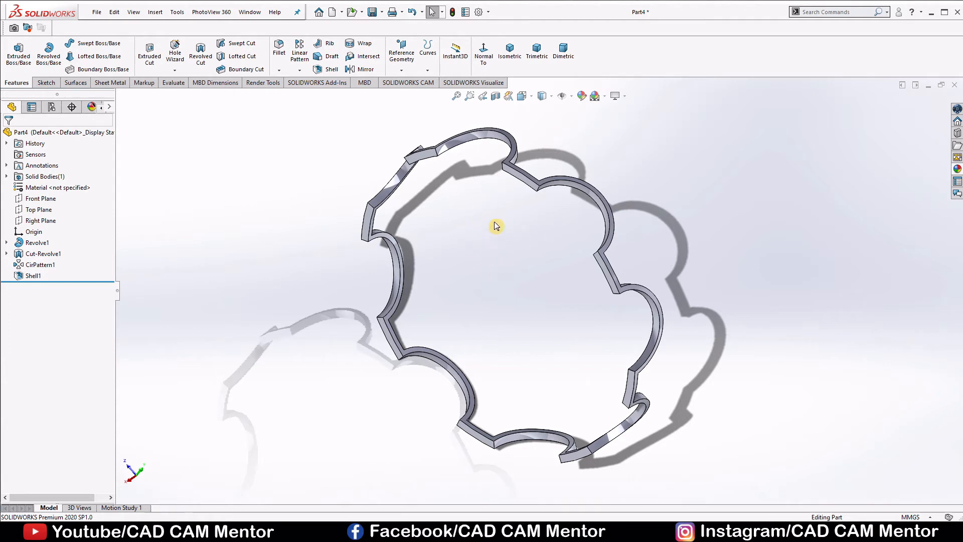
{"action": "left_click", "coordinate": [362, 69]}
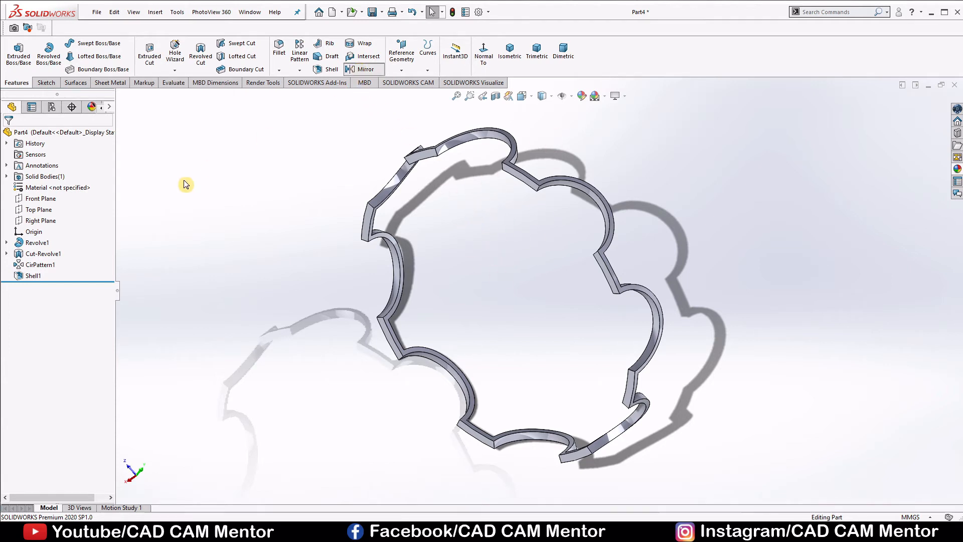
{"action": "left_click", "coordinate": [520, 181]}
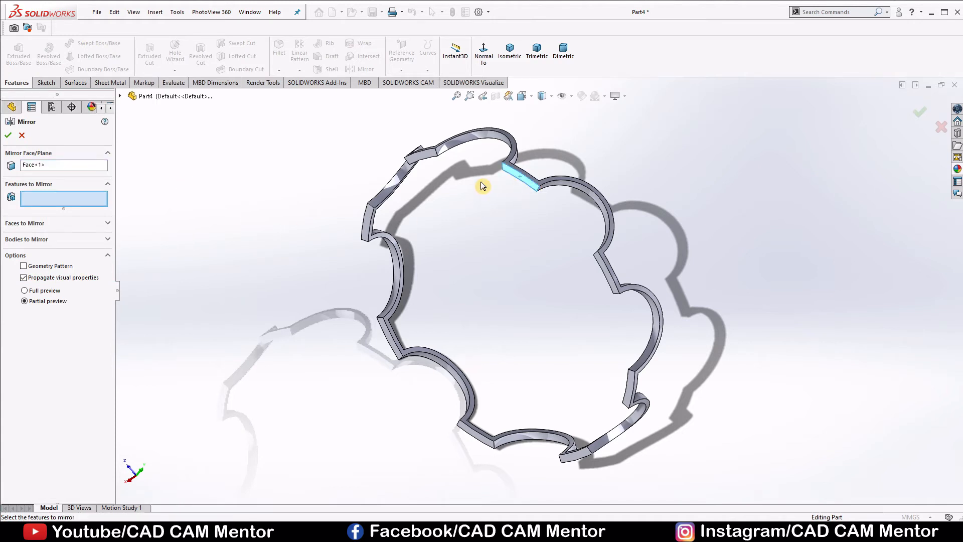
{"action": "left_click", "coordinate": [91, 241]}
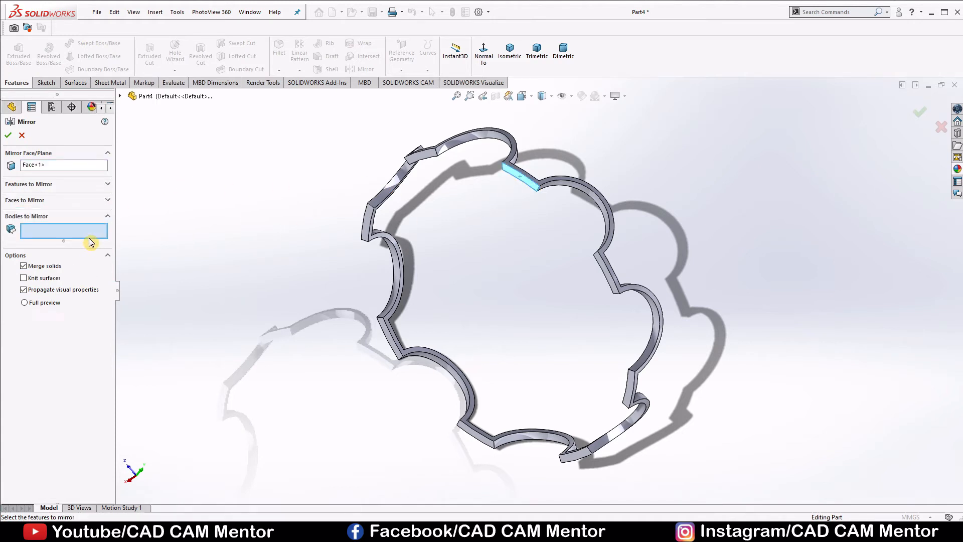
{"action": "left_click", "coordinate": [599, 205]}
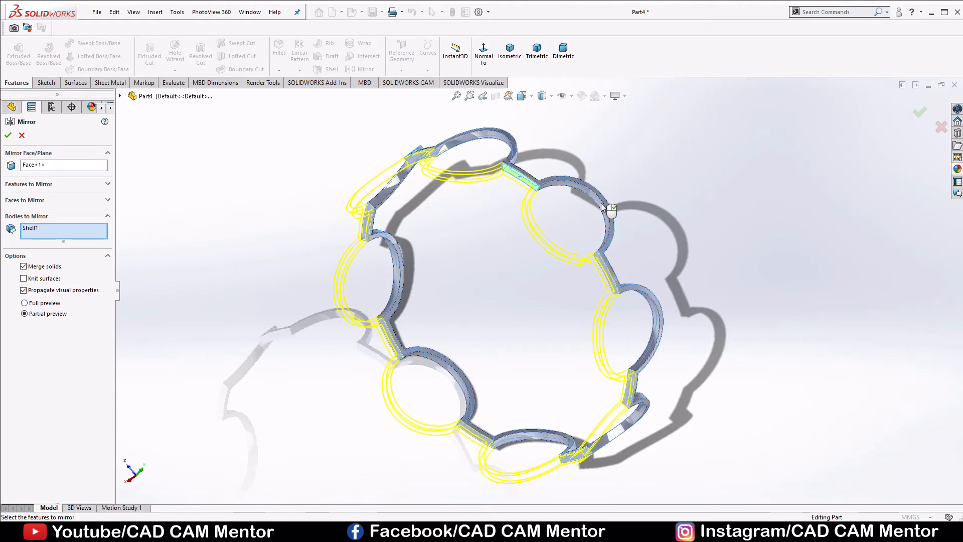
{"action": "left_click", "coordinate": [9, 136]}
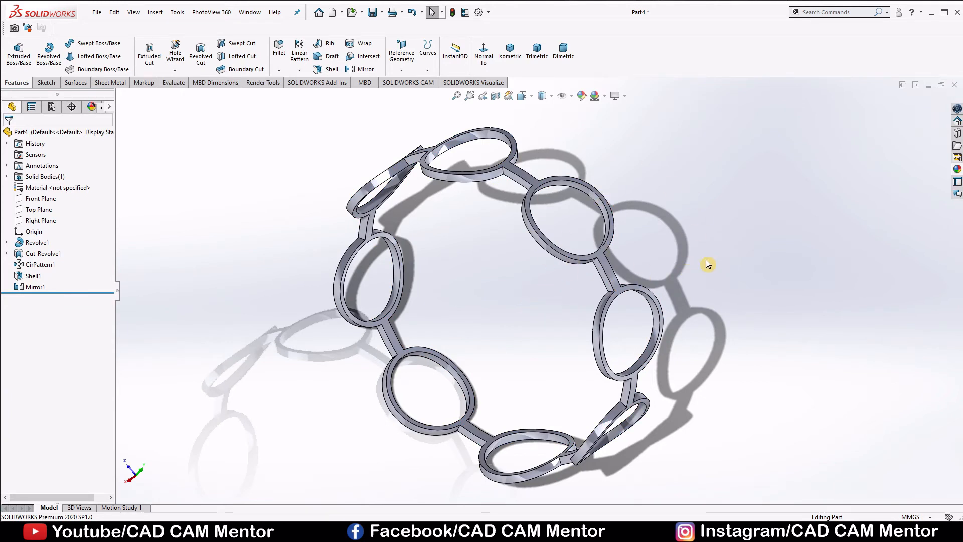
Step: Apply the polished bronze appearance to the whole support ring body
{"action": "left_click", "coordinate": [958, 170]}
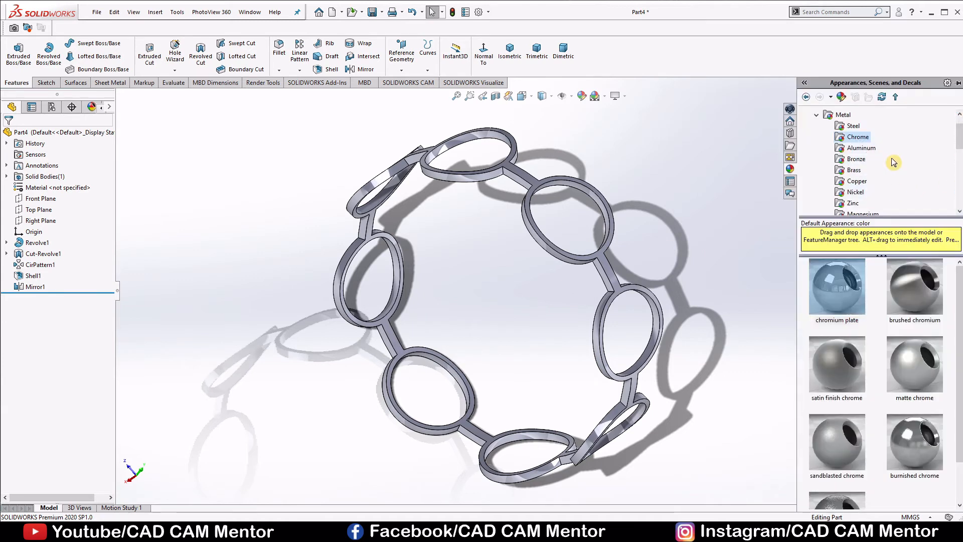
{"action": "left_click", "coordinate": [858, 160]}
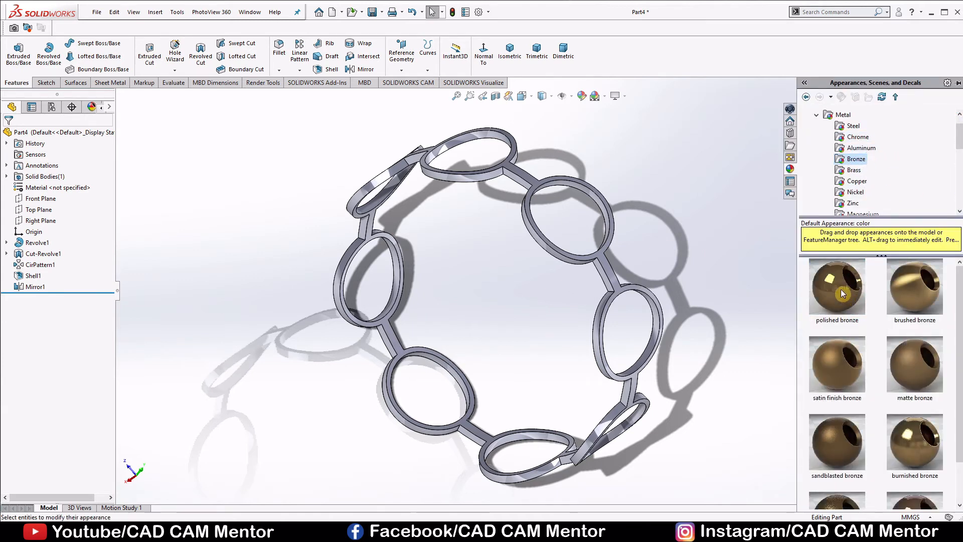
{"action": "left_click_drag", "start_coordinate": [841, 289], "coordinate": [602, 257]}
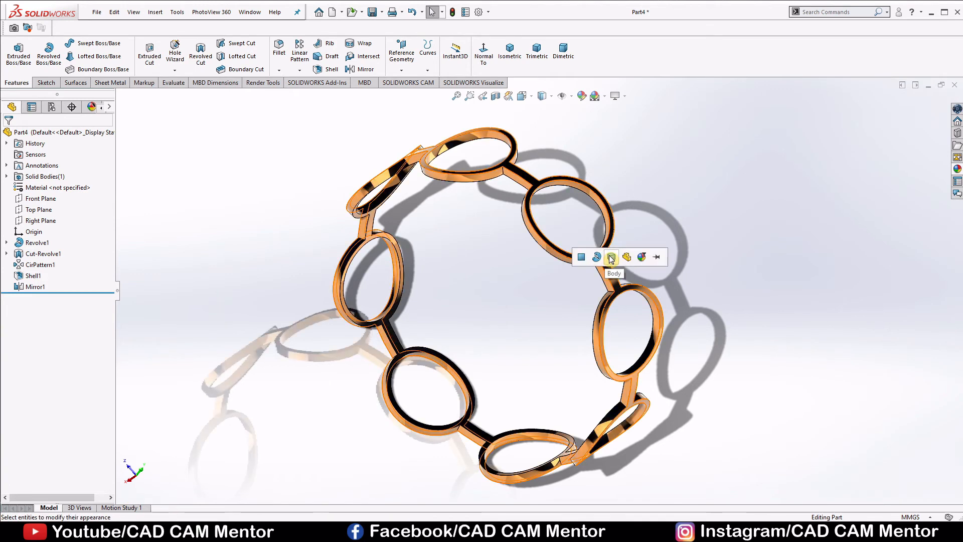
{"action": "left_click", "coordinate": [611, 258]}
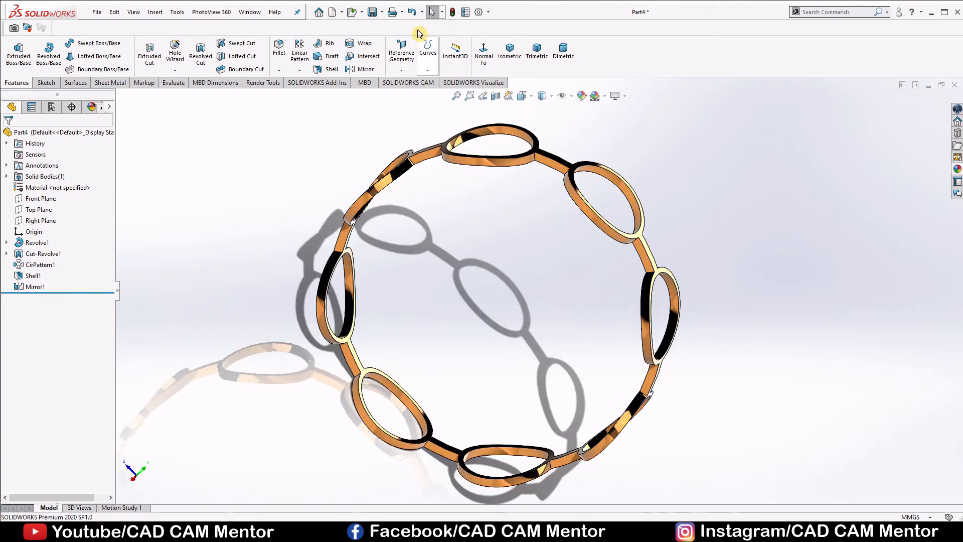
Step: Save the part as "support ring" in the solidworks parts folder
{"action": "left_click", "coordinate": [382, 12]}
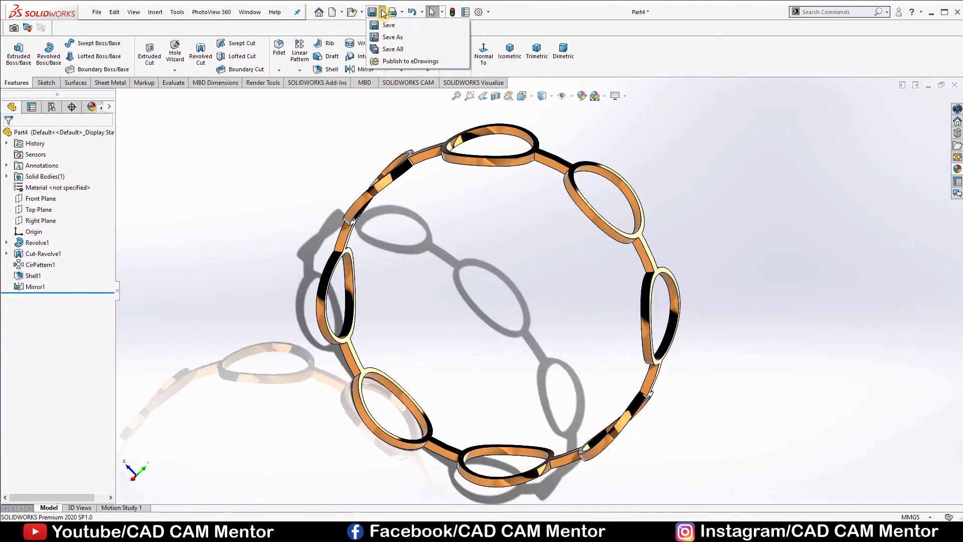
{"action": "left_click", "coordinate": [402, 36]}
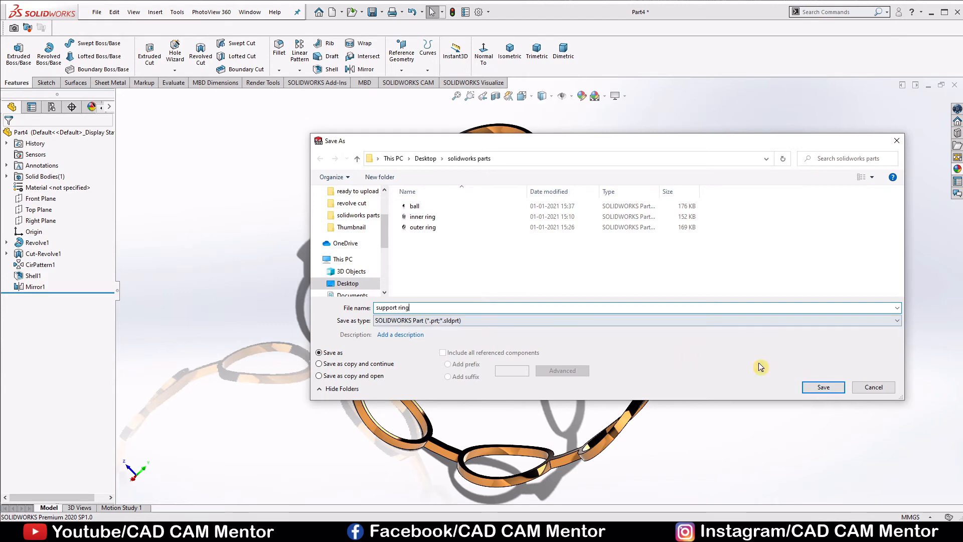
{"action": "left_click", "coordinate": [823, 388]}
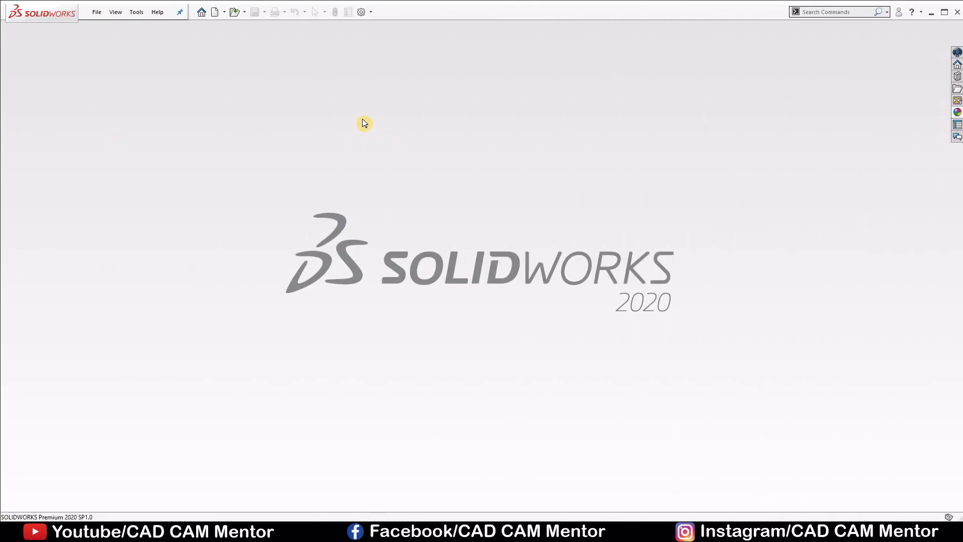
Step: Create a new assembly and load the ball, inner ring, outer ring and support ring parts for insertion
{"action": "left_click", "coordinate": [216, 12]}
{"action": "left_click", "coordinate": [344, 242]}
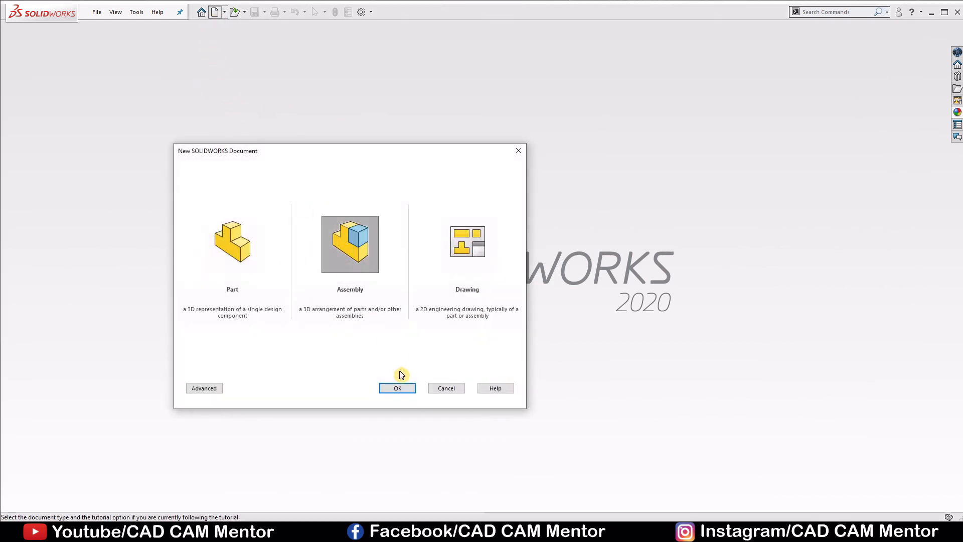
{"action": "left_click", "coordinate": [396, 390]}
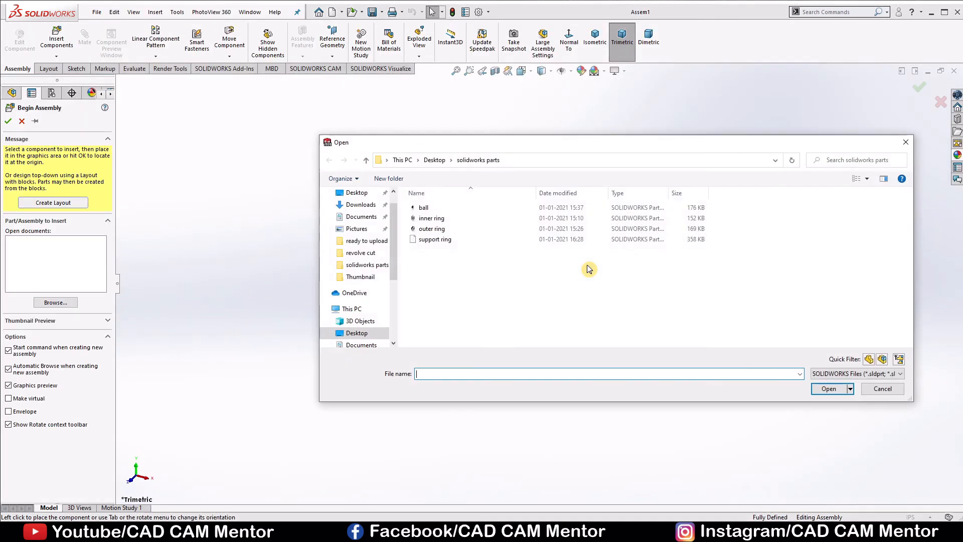
{"action": "left_click_drag", "start_coordinate": [570, 267], "coordinate": [548, 202]}
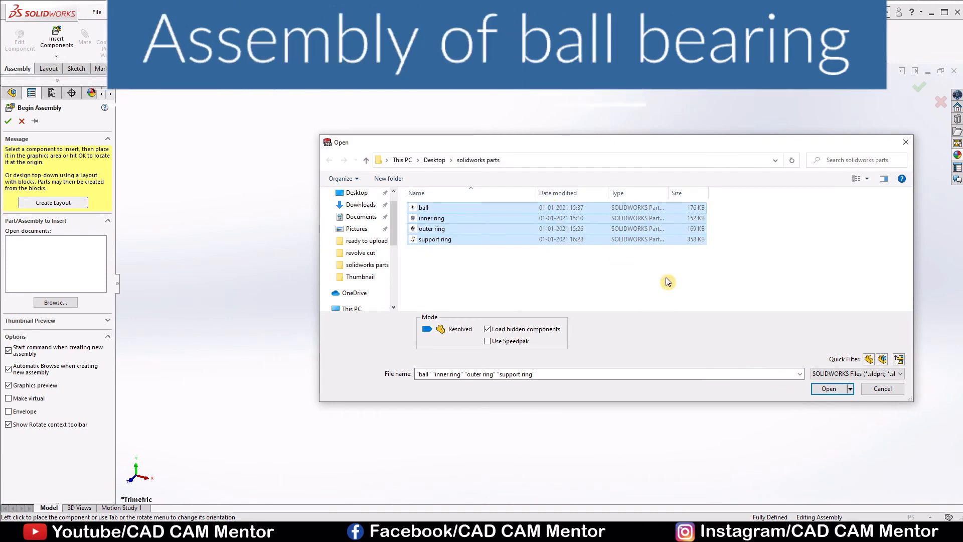
{"action": "left_click", "coordinate": [828, 389]}
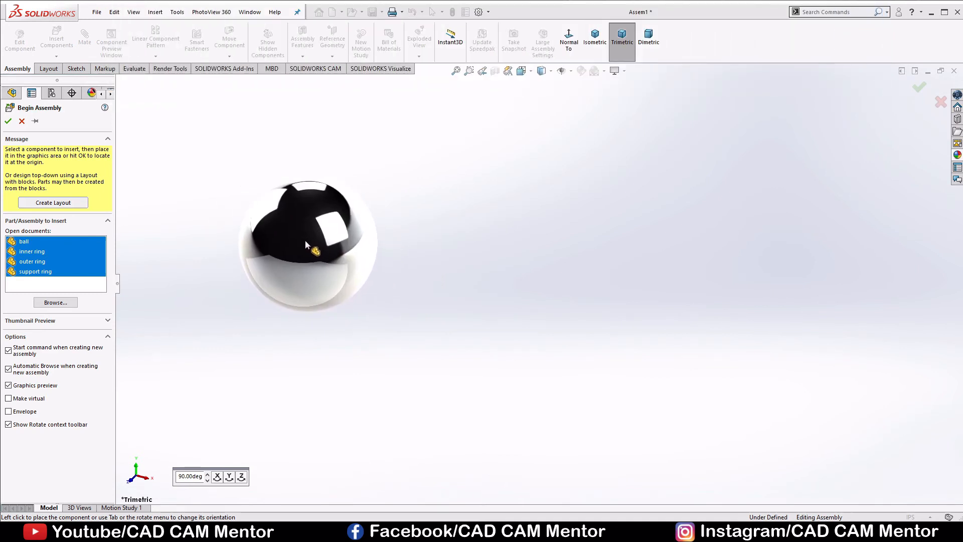
Step: Place the ball, inner ring, outer ring and support ring apart from one another in the assembly
{"action": "left_click", "coordinate": [301, 238]}
{"action": "scroll", "coordinate": [507, 219], "scroll_direction": "up", "scroll_amount": 8}
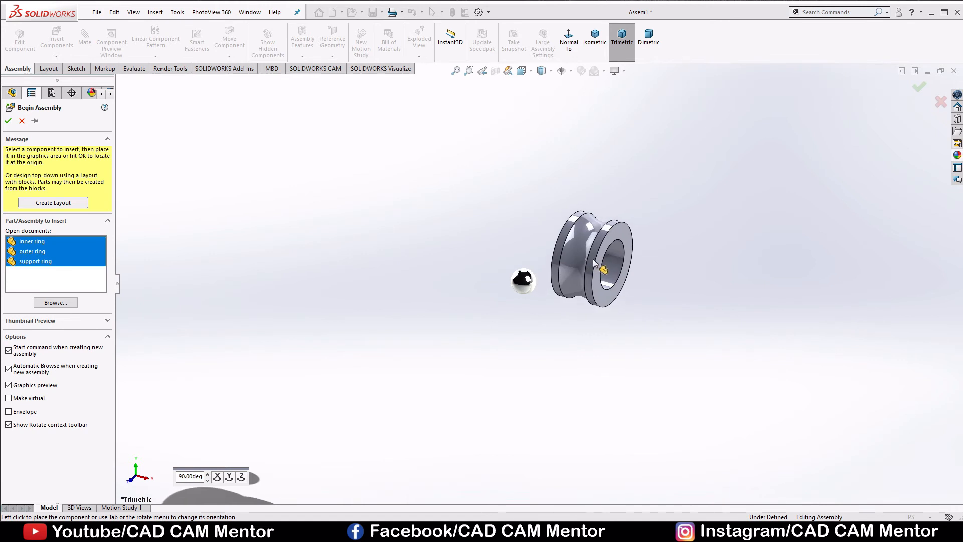
{"action": "left_click", "coordinate": [615, 262]}
{"action": "scroll", "coordinate": [667, 237], "scroll_direction": "up", "scroll_amount": 5}
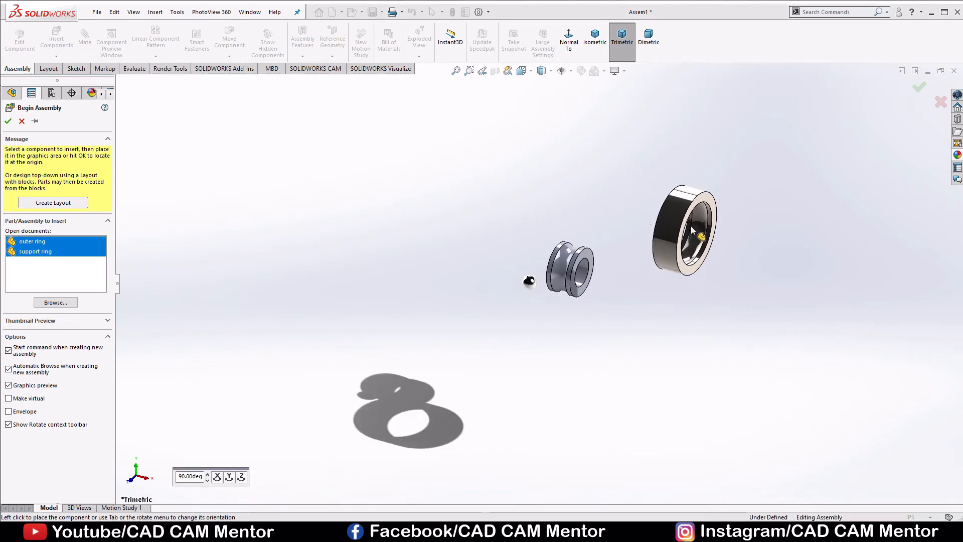
{"action": "left_click", "coordinate": [609, 218]}
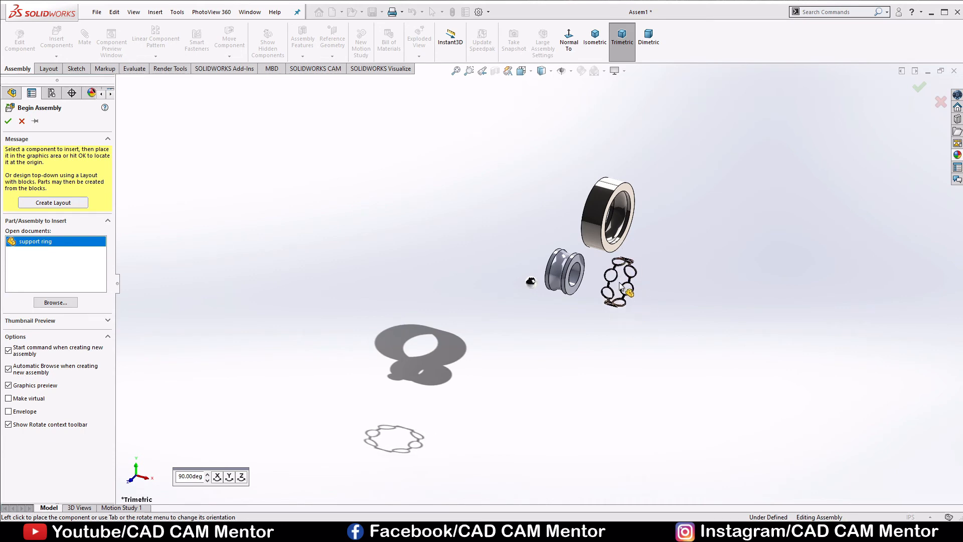
{"action": "left_click", "coordinate": [620, 285]}
Step: Add a concentric mate between the outer ring's outer cylindrical face and the inner ring's bore
{"action": "scroll", "coordinate": [581, 252], "scroll_direction": "down", "scroll_amount": 5}
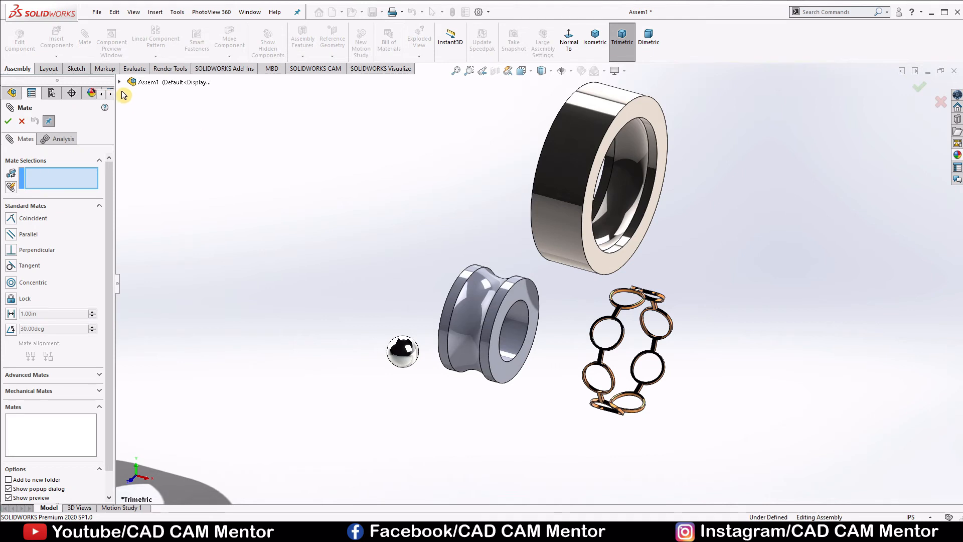
{"action": "left_click", "coordinate": [120, 82]}
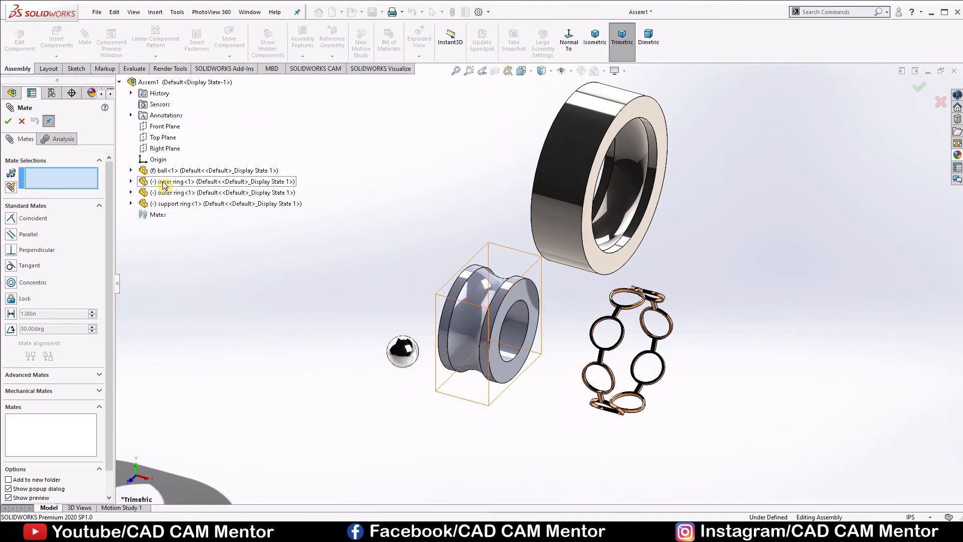
{"action": "left_click", "coordinate": [131, 182]}
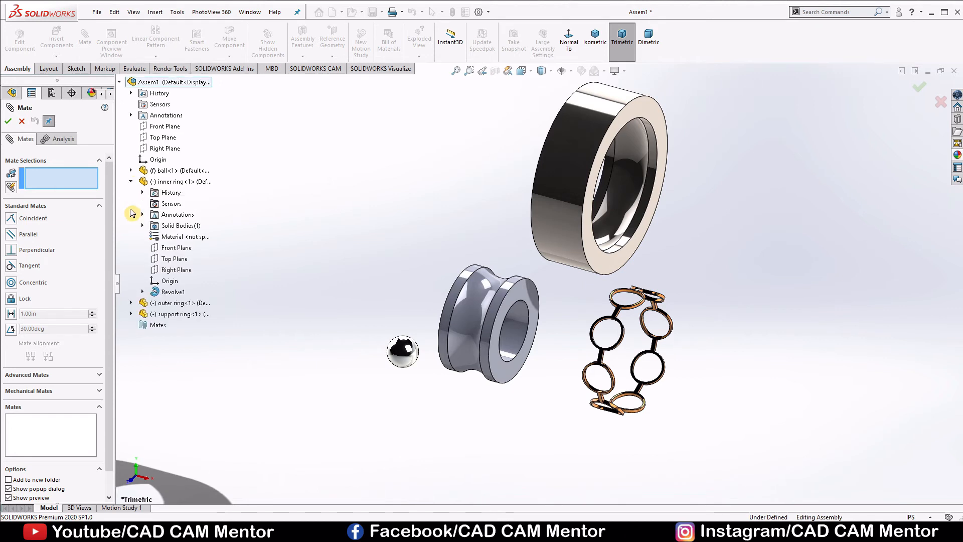
{"action": "left_click", "coordinate": [131, 303]}
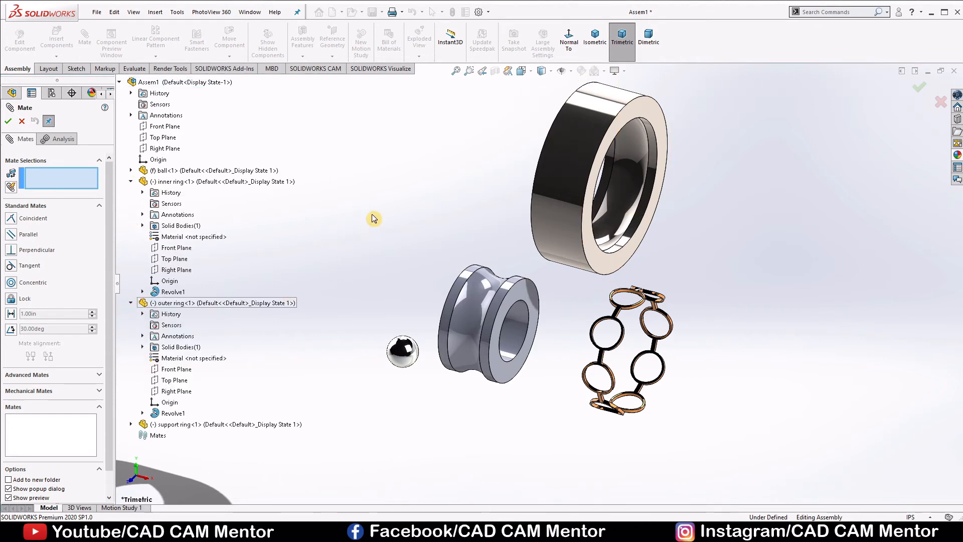
{"action": "left_click", "coordinate": [572, 123]}
{"action": "left_click", "coordinate": [513, 324]}
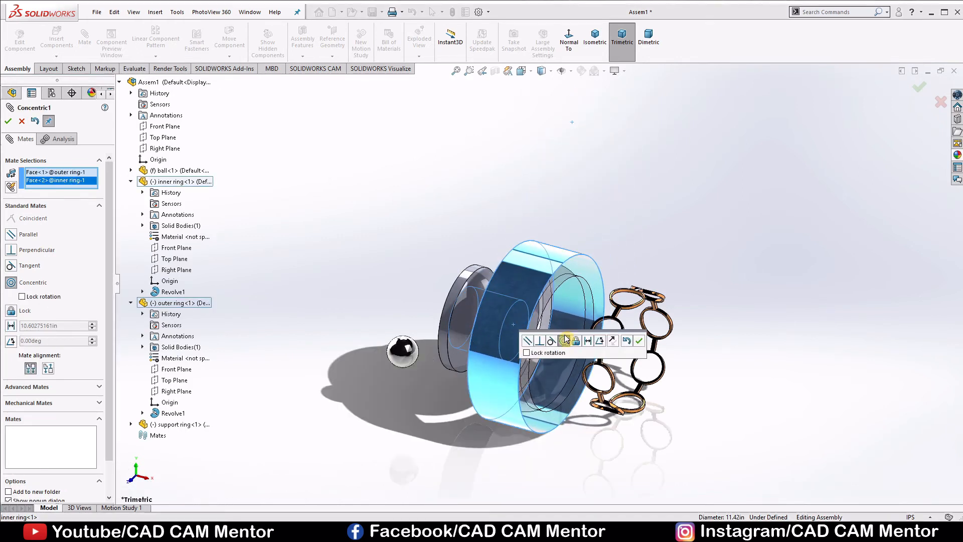
{"action": "left_click", "coordinate": [640, 341]}
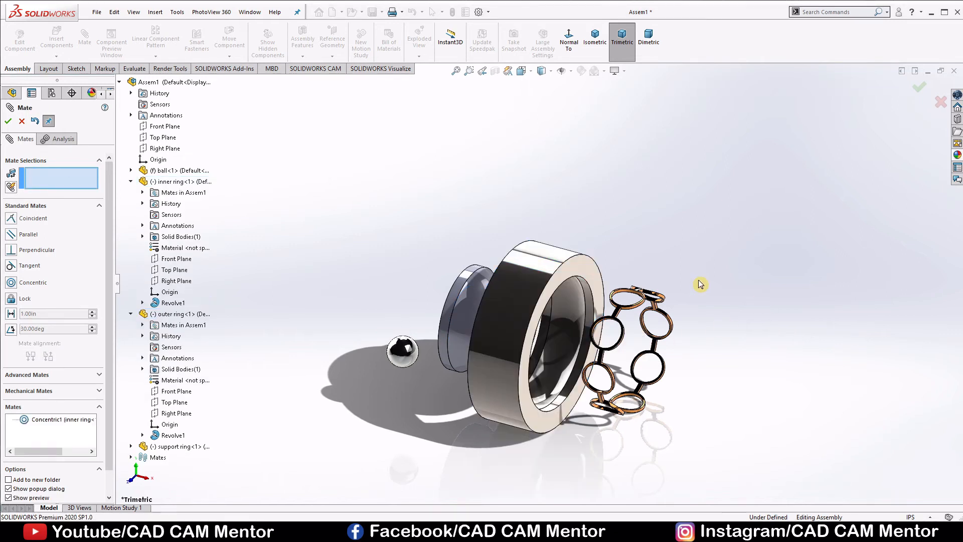
Step: Add a coincident mate between the Right Planes of the inner ring and the outer ring, and finish mating
{"action": "left_click", "coordinate": [198, 283]}
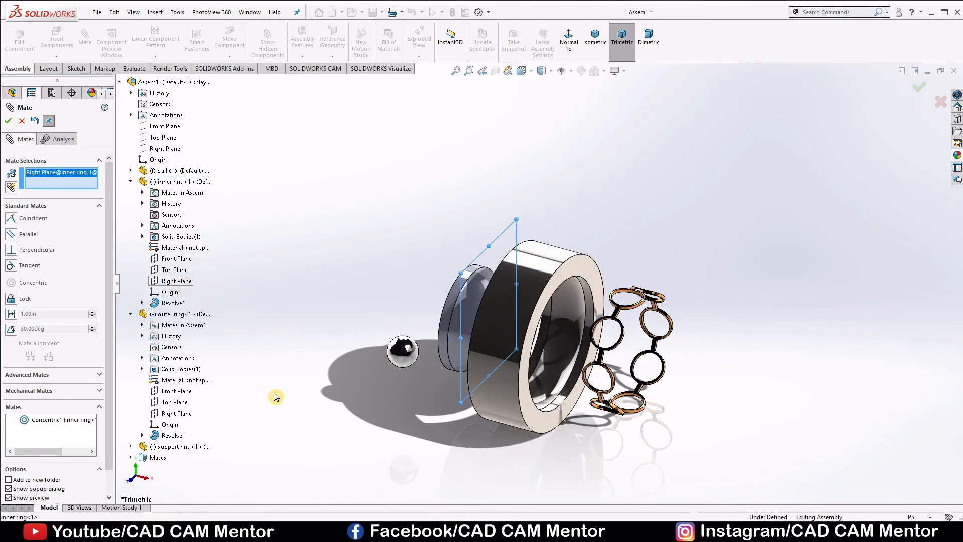
{"action": "left_click", "coordinate": [186, 414]}
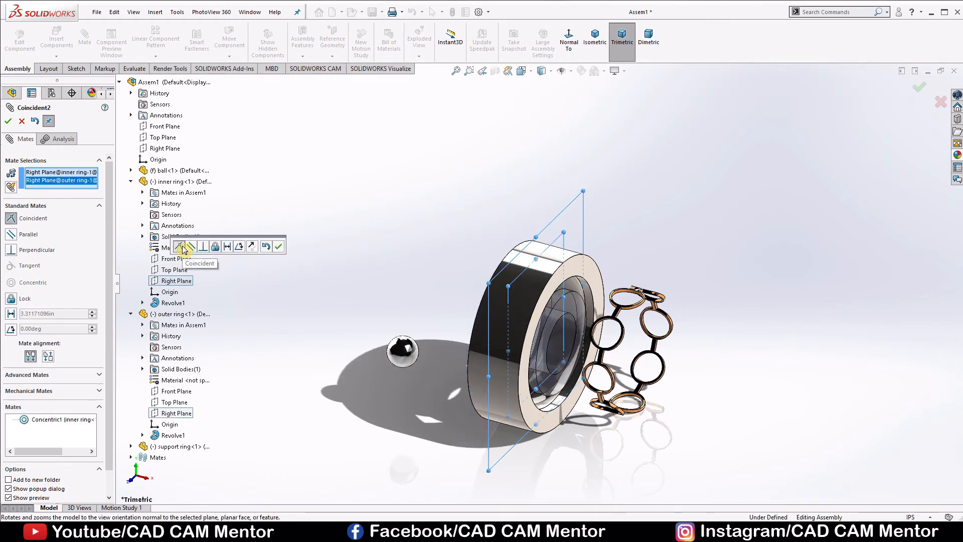
{"action": "left_click", "coordinate": [278, 247]}
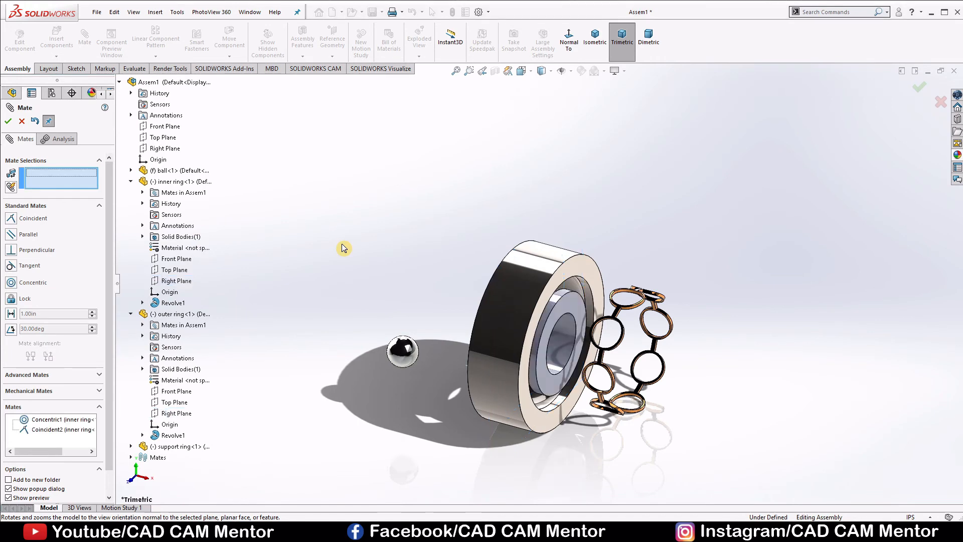
{"action": "scroll", "coordinate": [498, 375], "scroll_direction": "down", "scroll_amount": 5}
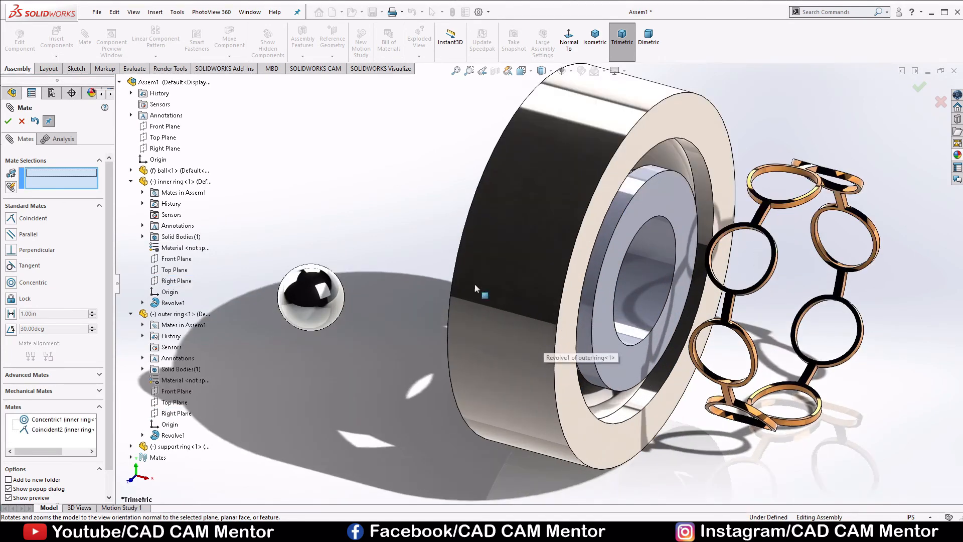
{"action": "scroll", "coordinate": [570, 233], "scroll_direction": "up", "scroll_amount": 2}
{"action": "left_click", "coordinate": [6, 120]}
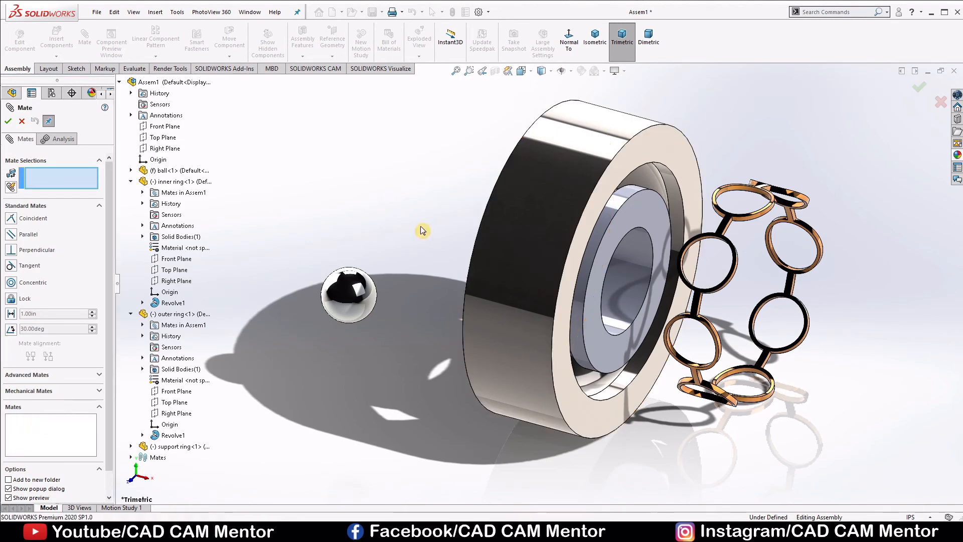
{"action": "left_click", "coordinate": [7, 121]}
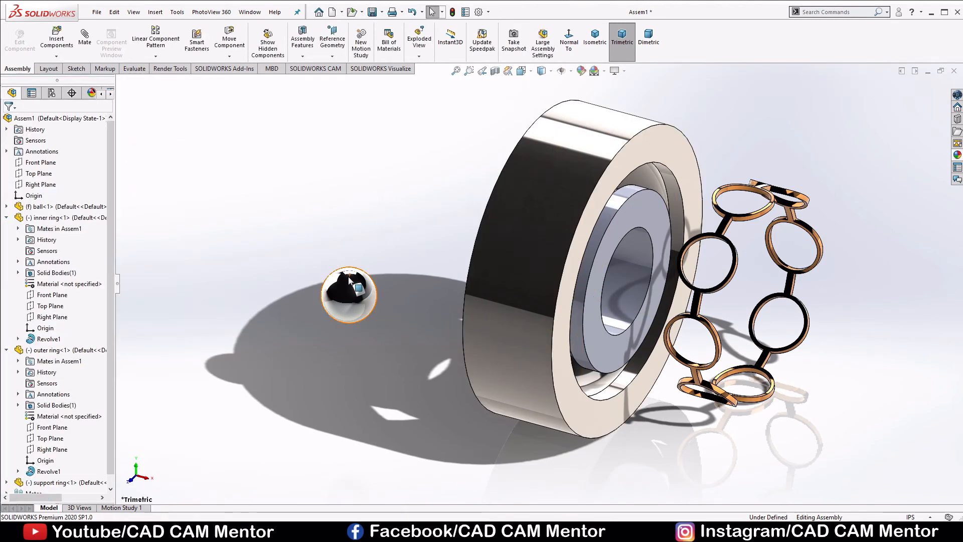
Step: Float the fixed ball and move it a little in the assembly
{"action": "left_click", "coordinate": [350, 280]}
{"action": "right_click", "coordinate": [349, 281]}
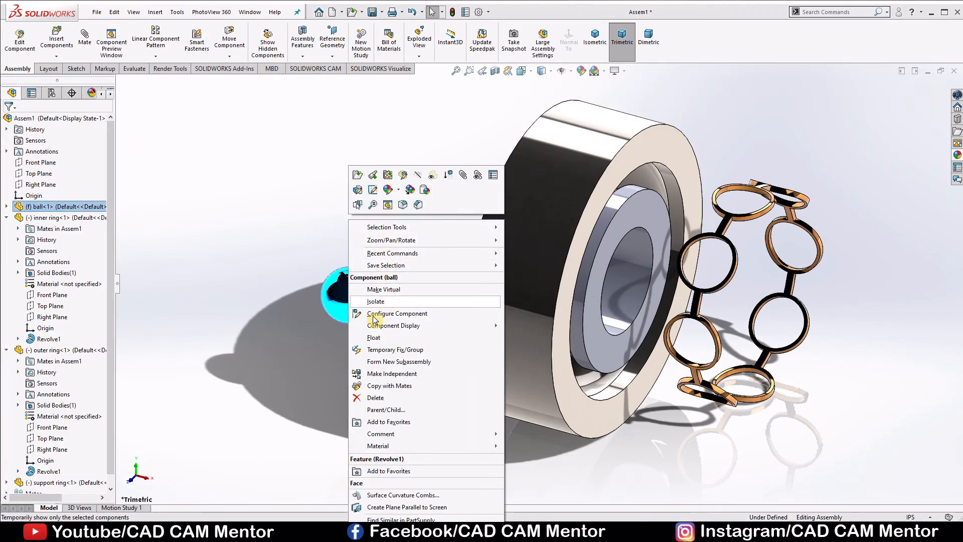
{"action": "left_click", "coordinate": [374, 339]}
{"action": "left_click_drag", "start_coordinate": [357, 292], "coordinate": [405, 235]}
{"action": "left_click", "coordinate": [408, 233]}
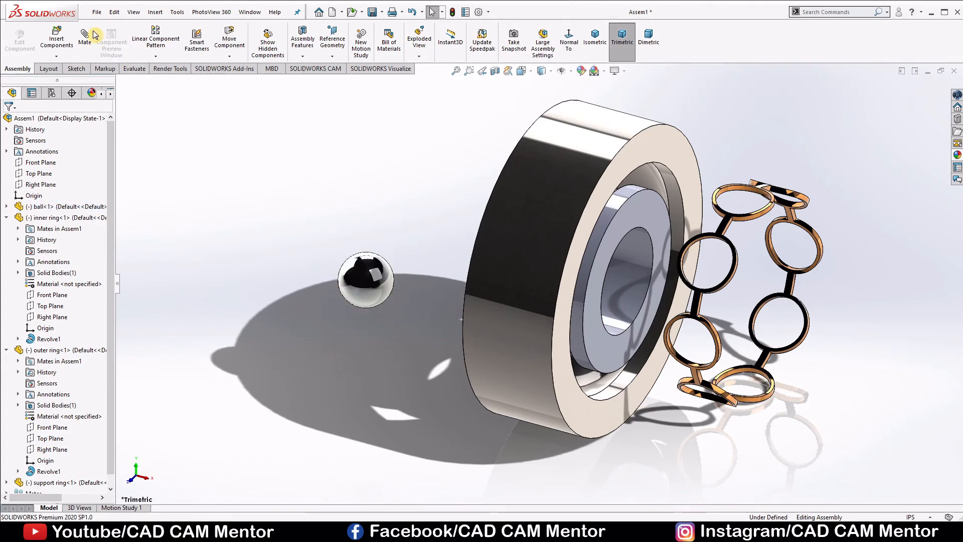
Step: Add a coincident mate between the ball's Front Plane and the inner ring's Front Plane
{"action": "left_click", "coordinate": [85, 38]}
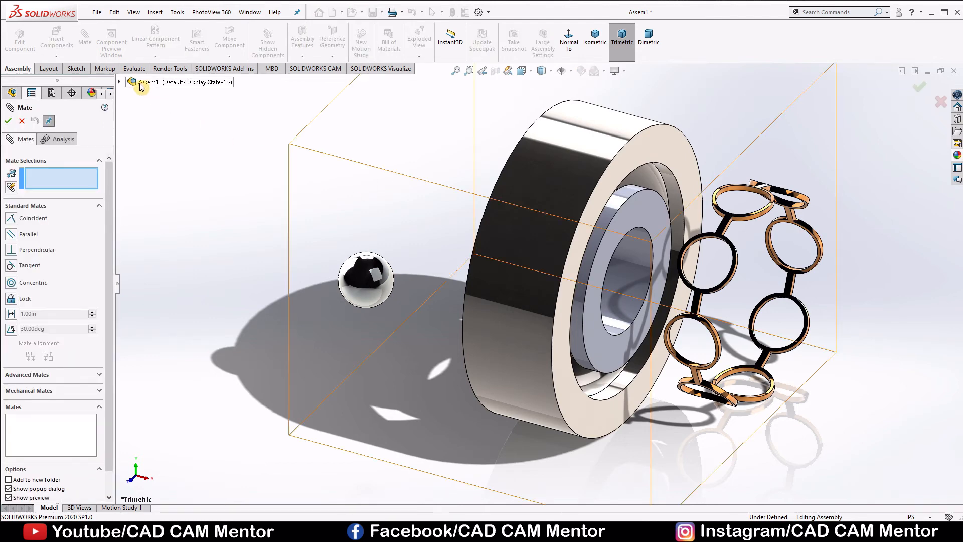
{"action": "left_click", "coordinate": [119, 83]}
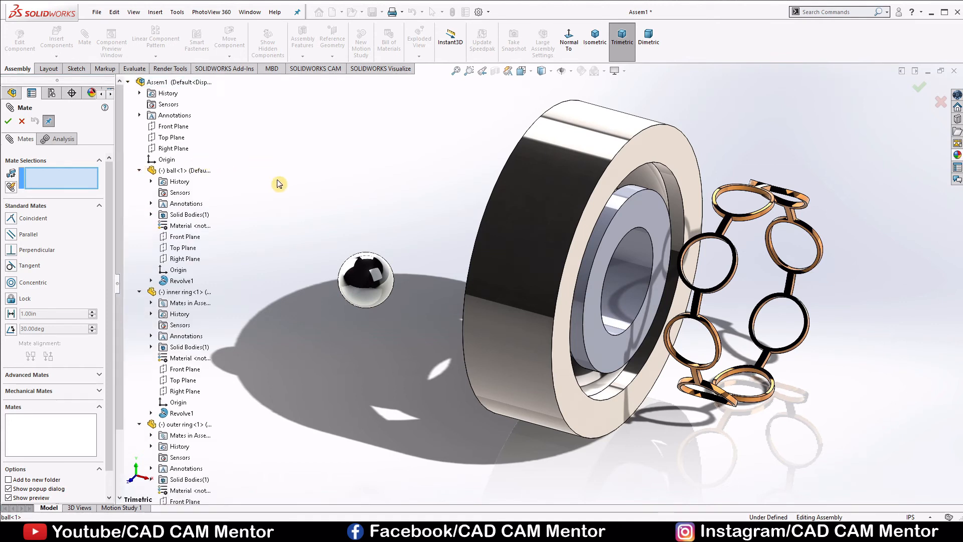
{"action": "left_click", "coordinate": [186, 237]}
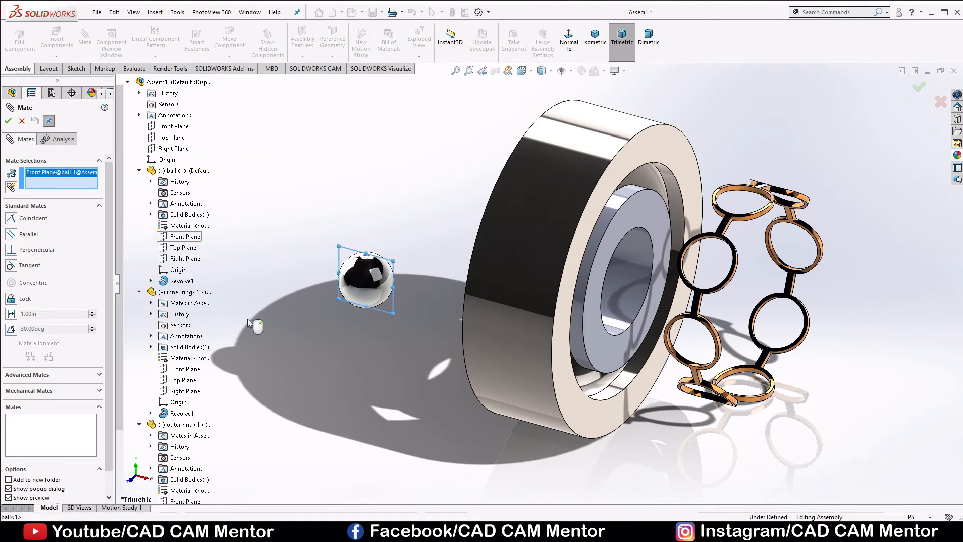
{"action": "left_click", "coordinate": [191, 371]}
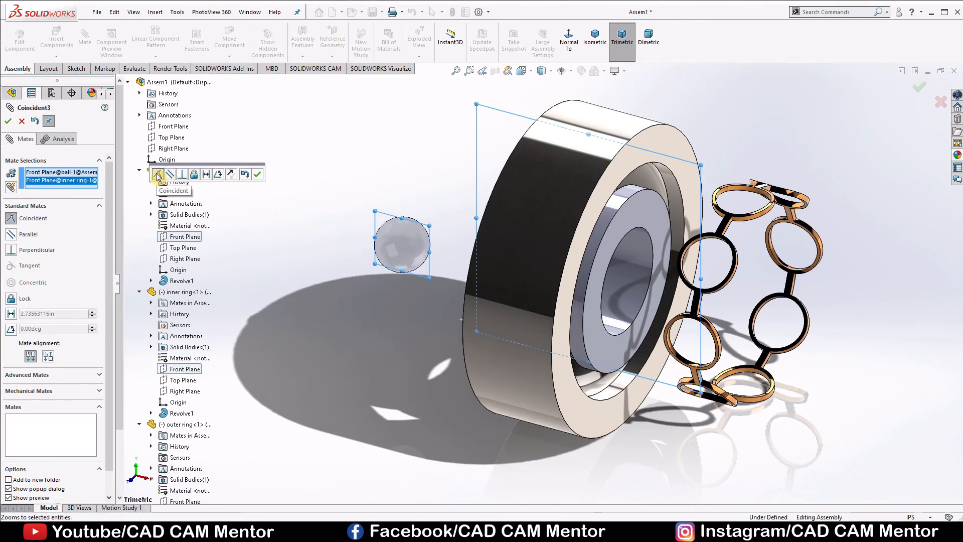
{"action": "left_click", "coordinate": [257, 174]}
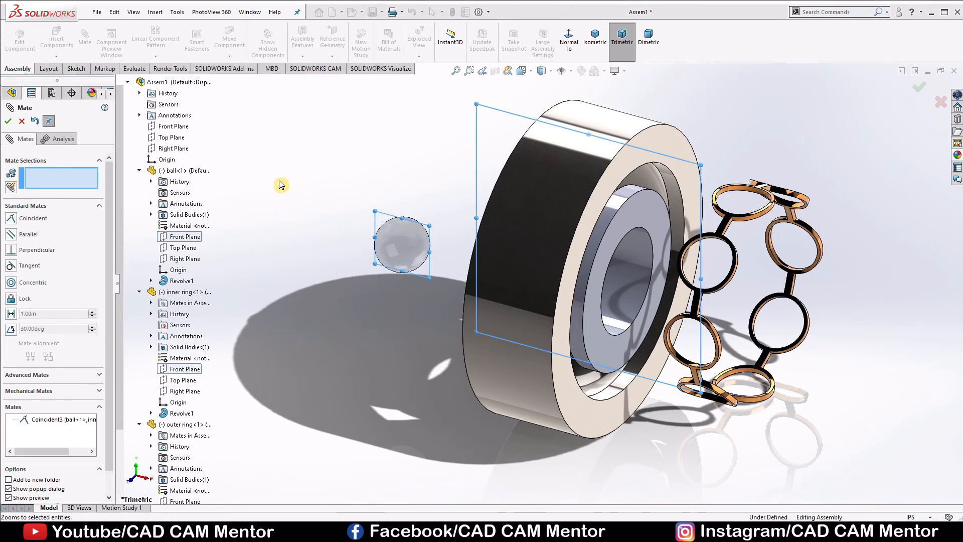
Step: Add a coincident mate between the ball's Right Plane and the inner ring's Right Plane
{"action": "left_click", "coordinate": [193, 259]}
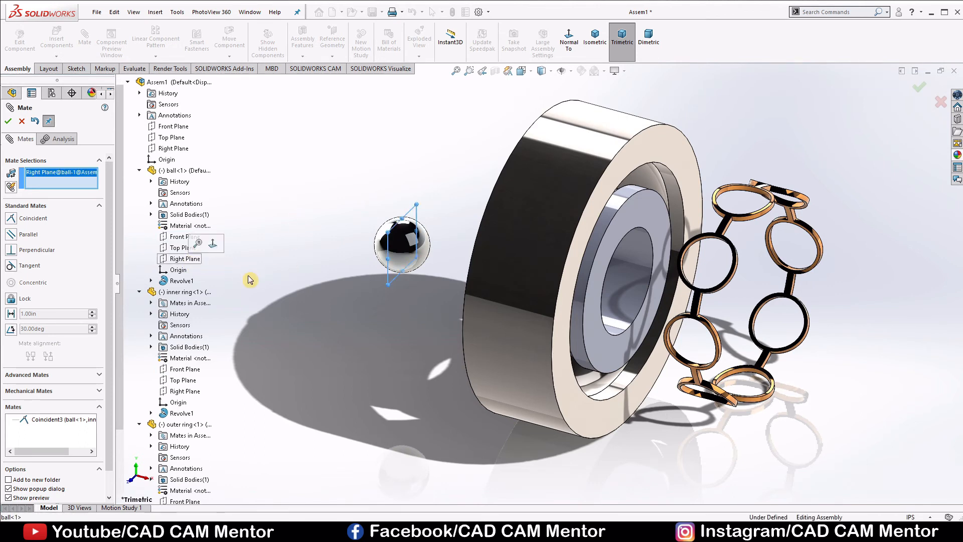
{"action": "left_click", "coordinate": [190, 396]}
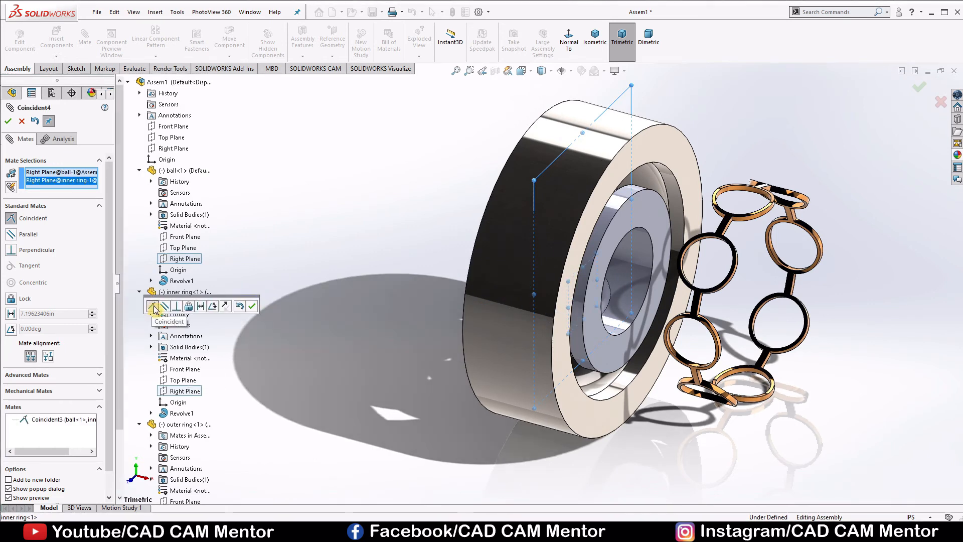
{"action": "left_click", "coordinate": [251, 306]}
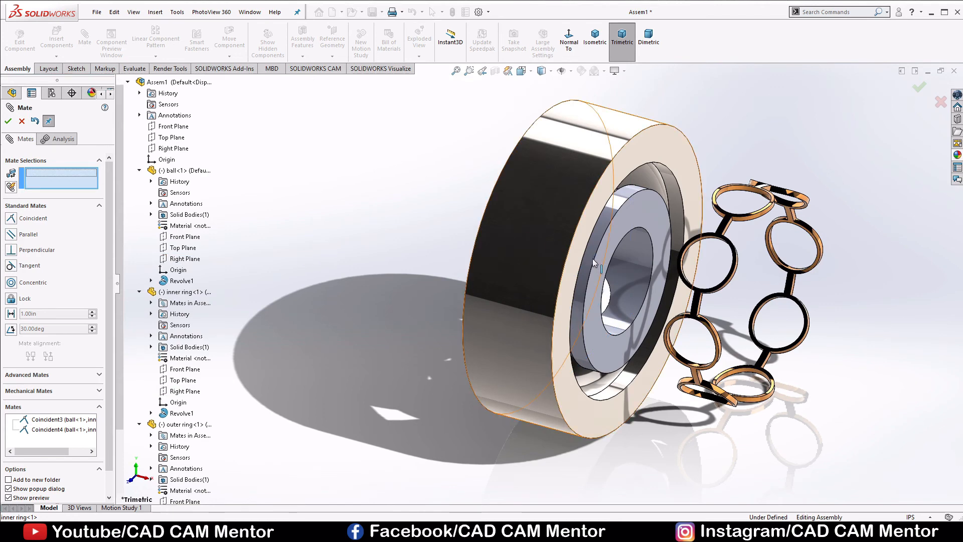
Step: Add a tangent mate between the ball and the inner ring's outer groove face, with the ball on the outside of the groove
{"action": "middle_click_drag", "start_coordinate": [507, 275], "coordinate": [462, 281]}
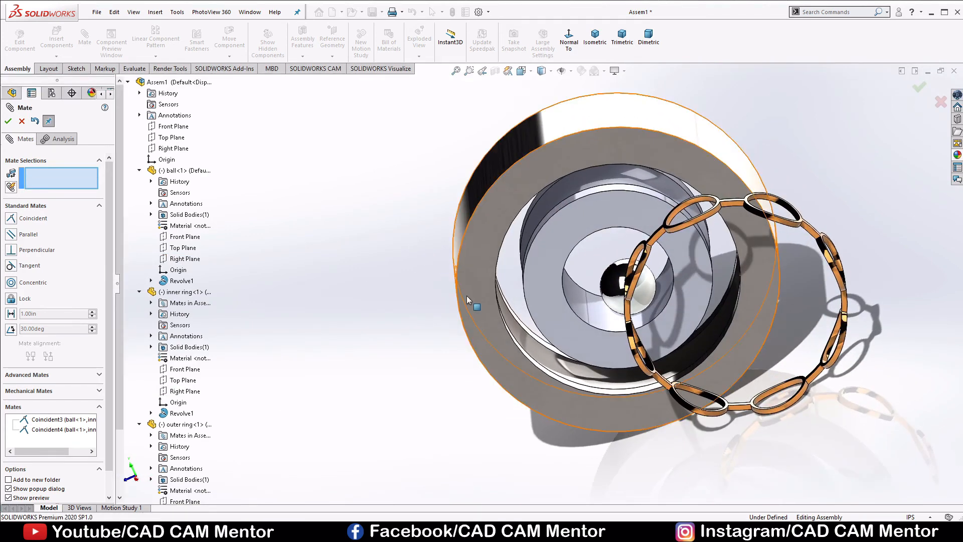
{"action": "left_click", "coordinate": [408, 283]}
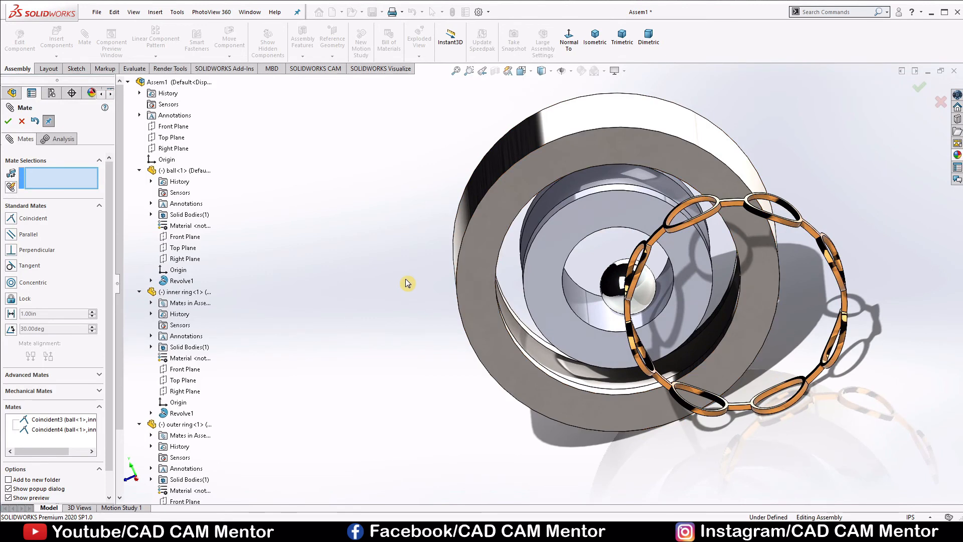
{"action": "left_click", "coordinate": [608, 285]}
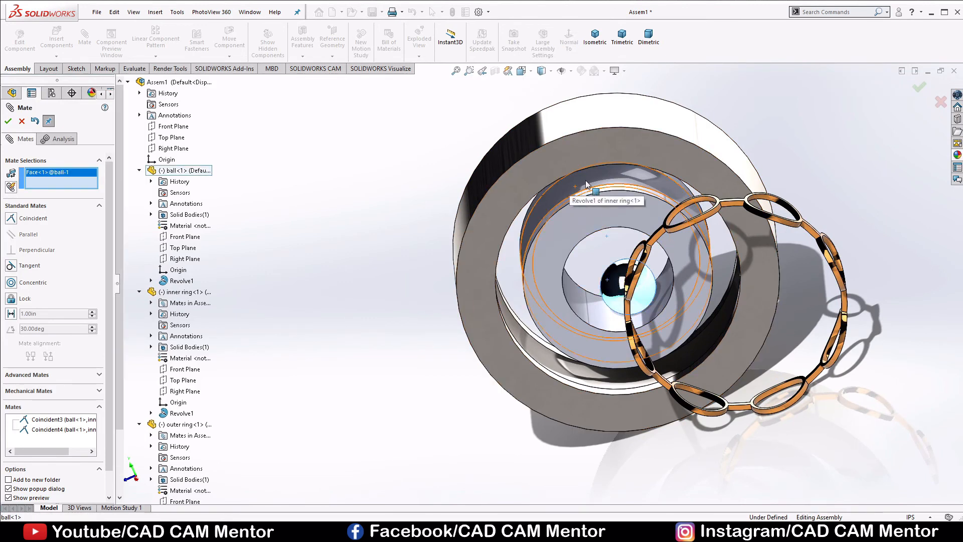
{"action": "left_click", "coordinate": [585, 181]}
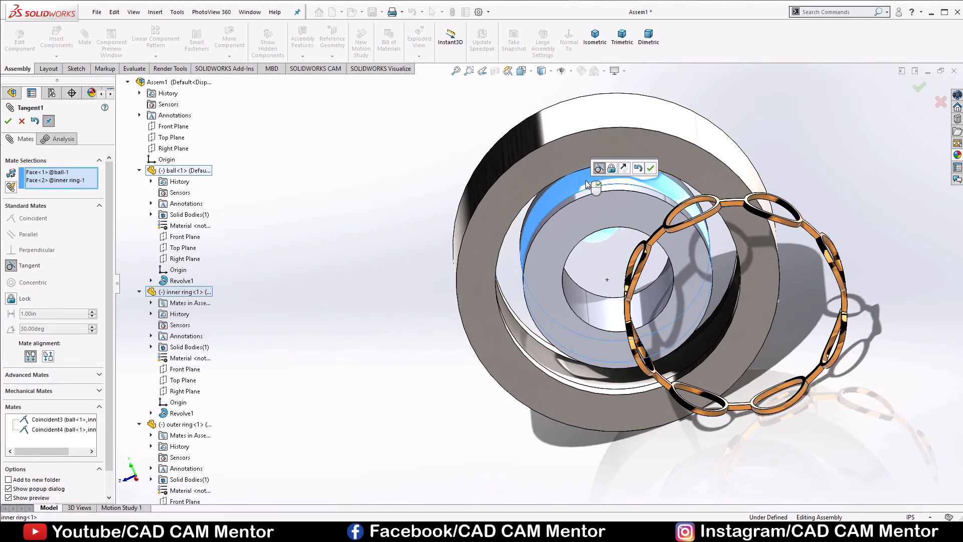
{"action": "left_click", "coordinate": [598, 175]}
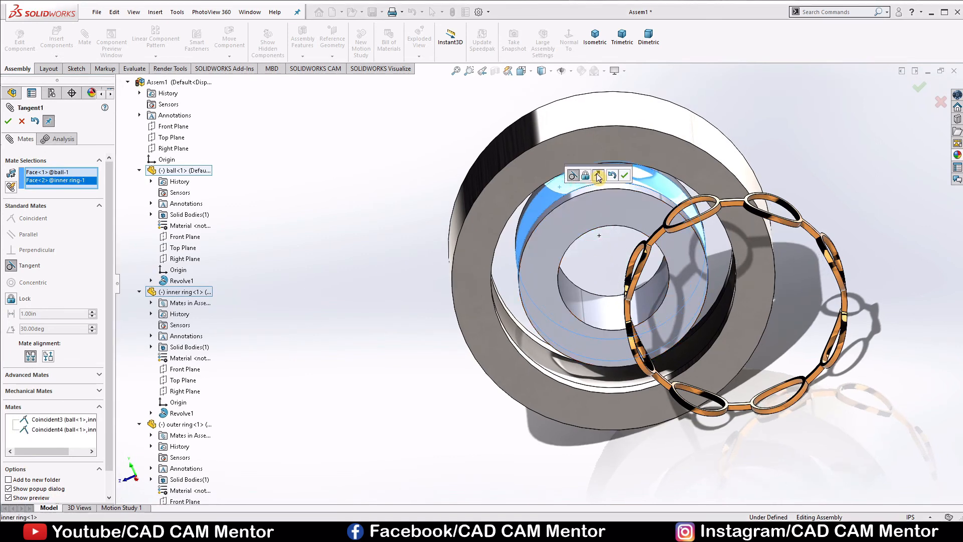
{"action": "key", "text": "Return"}
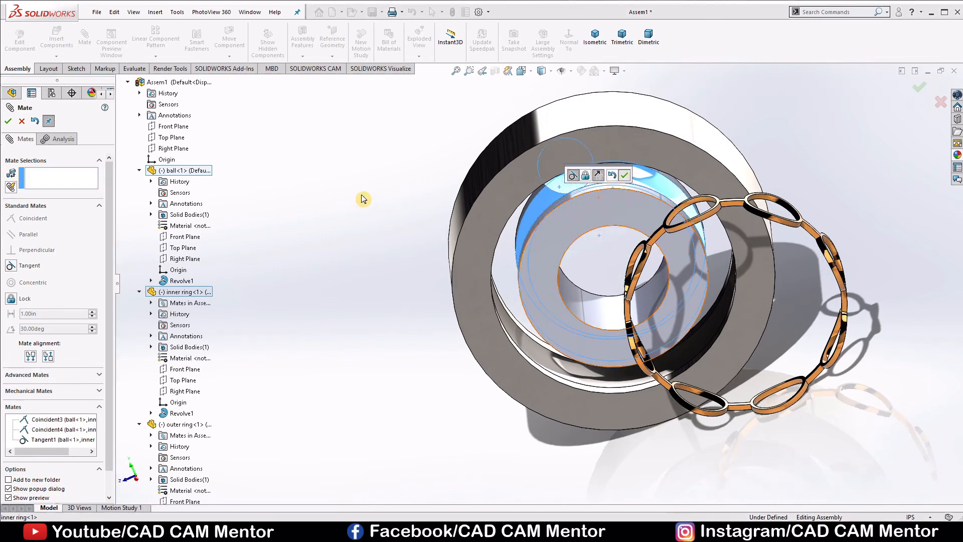
Step: Show the temporary axes and add a coincident mate between the support ring's central axis and the outer ring's axis
{"action": "left_click", "coordinate": [571, 72]}
{"action": "left_click", "coordinate": [576, 103]}
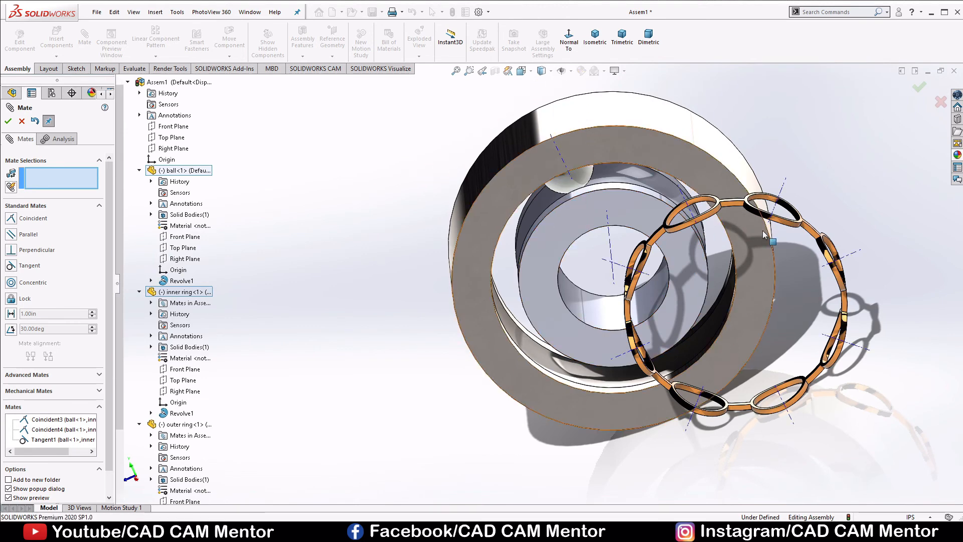
{"action": "middle_click_drag", "start_coordinate": [743, 236], "coordinate": [800, 215]}
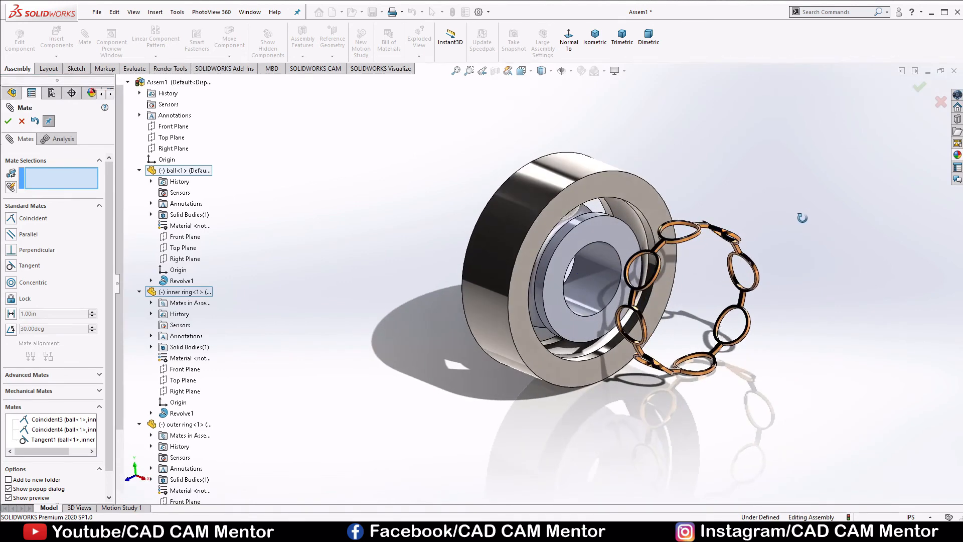
{"action": "scroll", "coordinate": [690, 308], "scroll_direction": "down", "scroll_amount": 3}
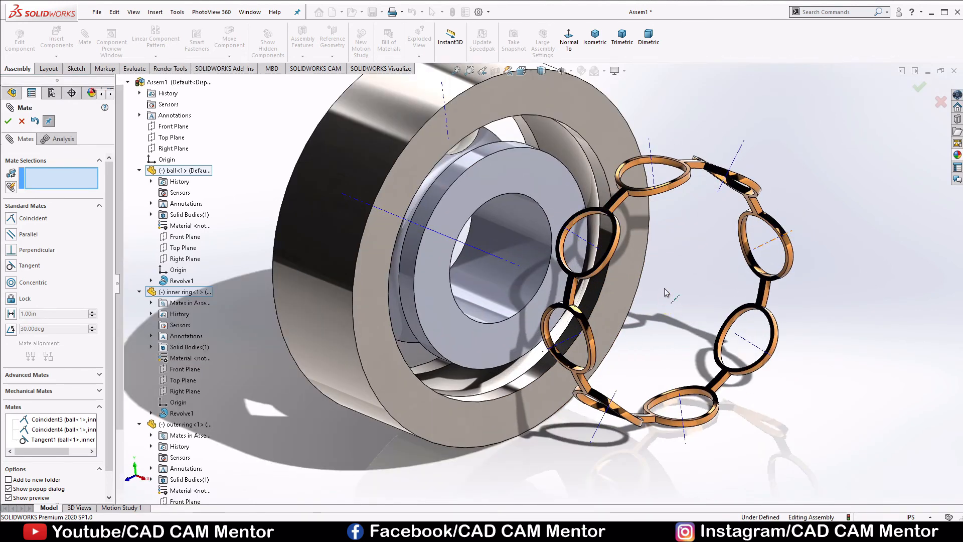
{"action": "left_click", "coordinate": [667, 292]}
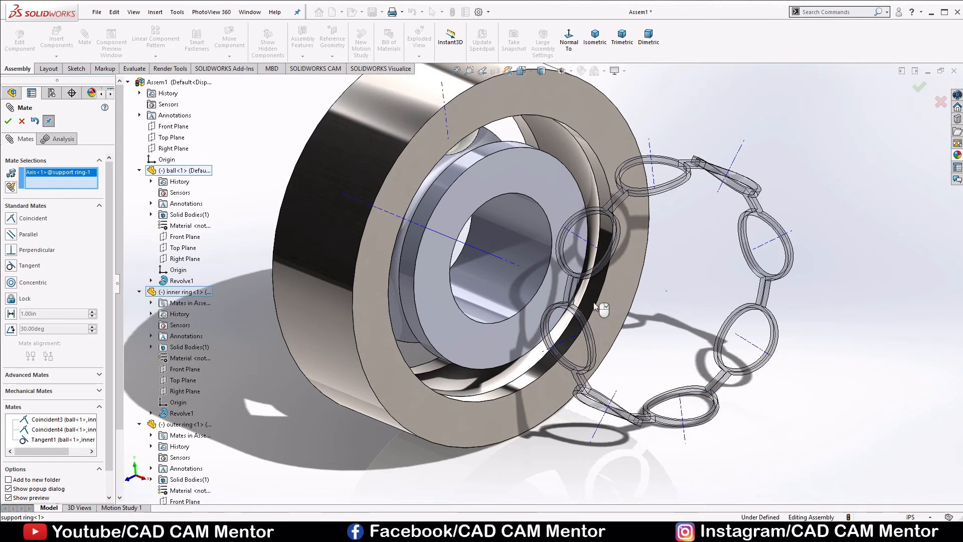
{"action": "left_click", "coordinate": [478, 252]}
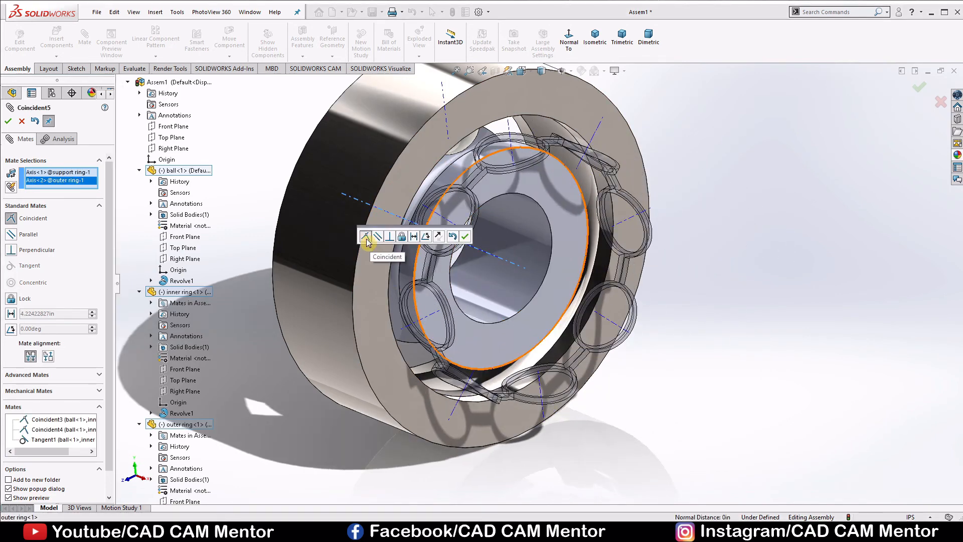
{"action": "left_click", "coordinate": [465, 238]}
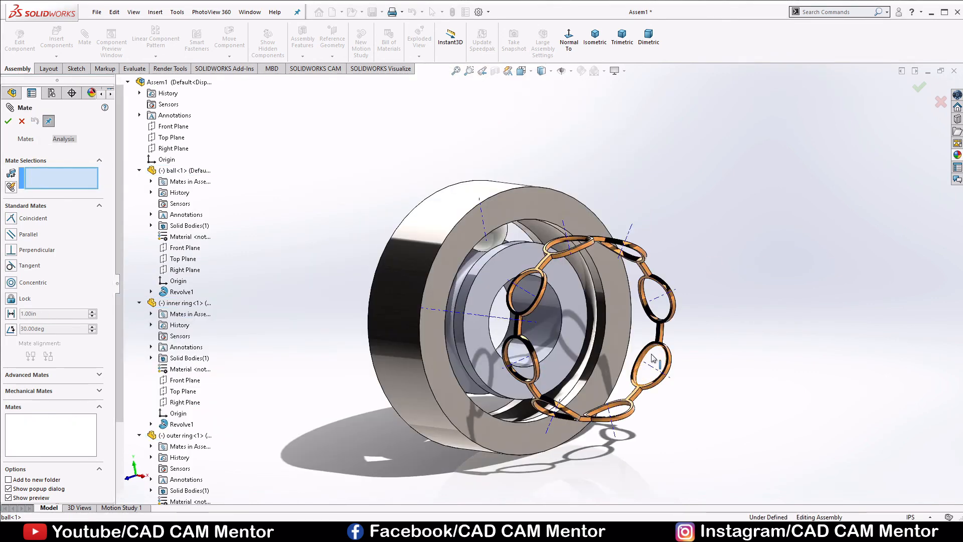
Step: Add a coincident mate between the ball's axis and the axis of one support ring pocket, and finish mating
{"action": "scroll", "coordinate": [482, 235], "scroll_direction": "down", "scroll_amount": 5}
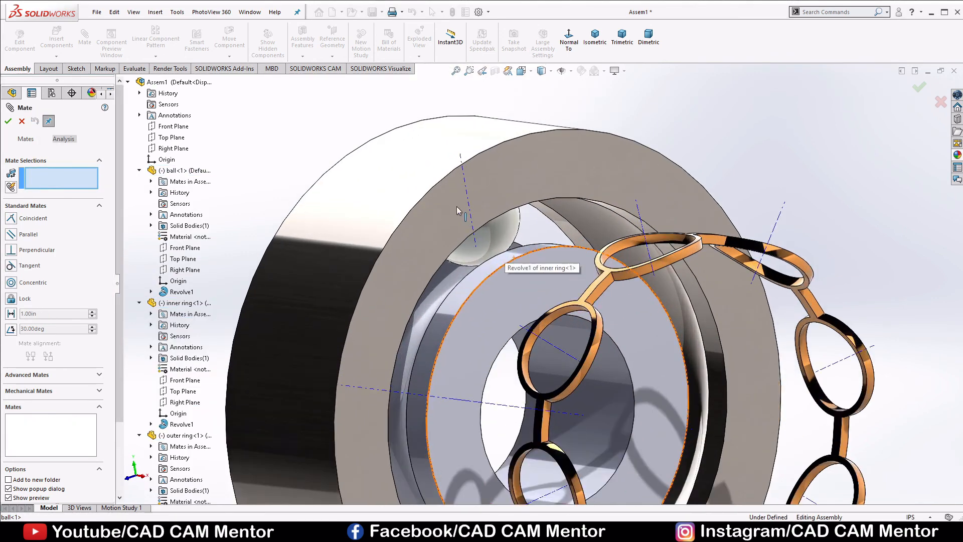
{"action": "left_click", "coordinate": [467, 201]}
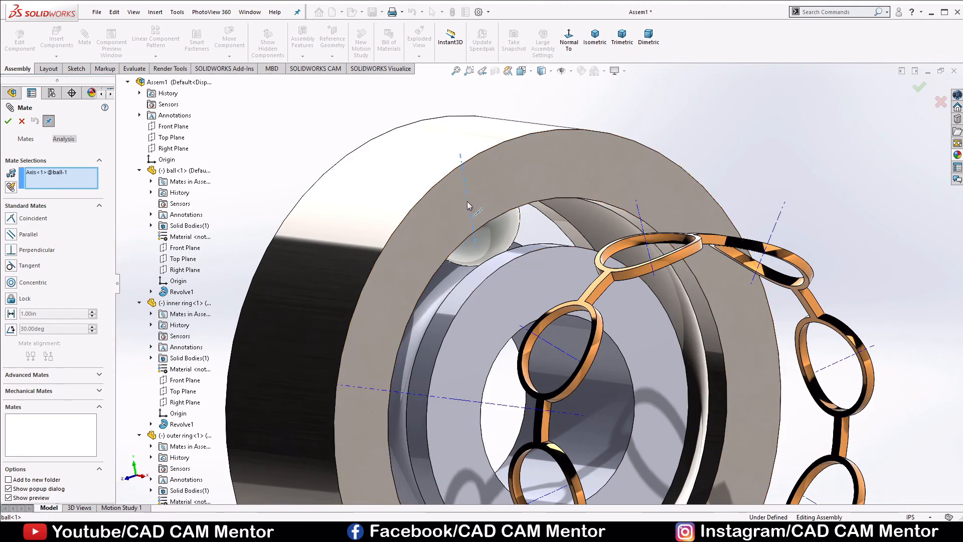
{"action": "left_click", "coordinate": [640, 219]}
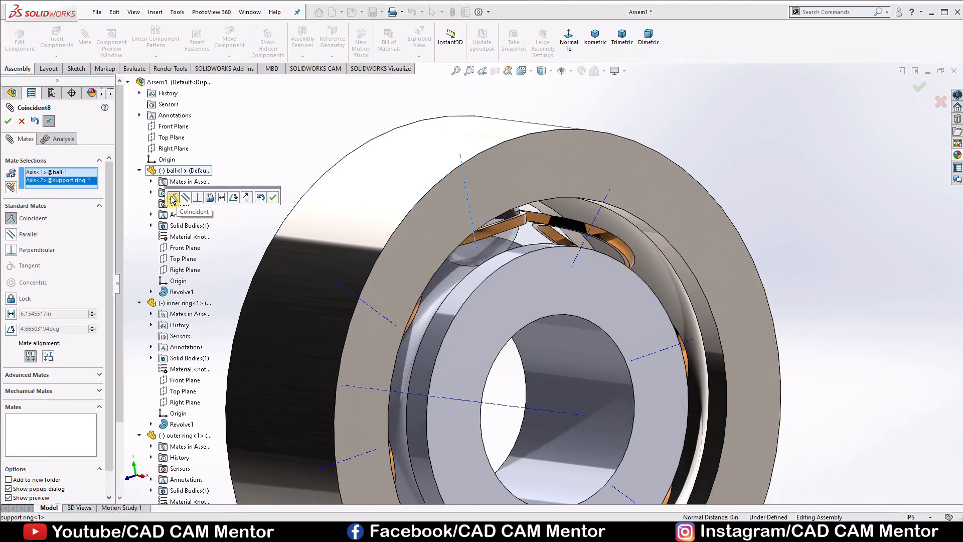
{"action": "left_click", "coordinate": [274, 201]}
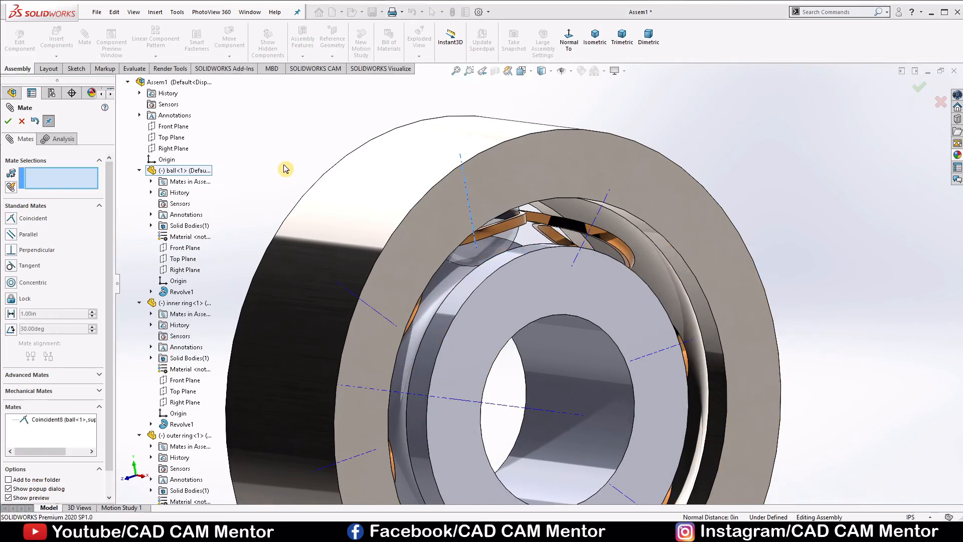
{"action": "left_click", "coordinate": [22, 120]}
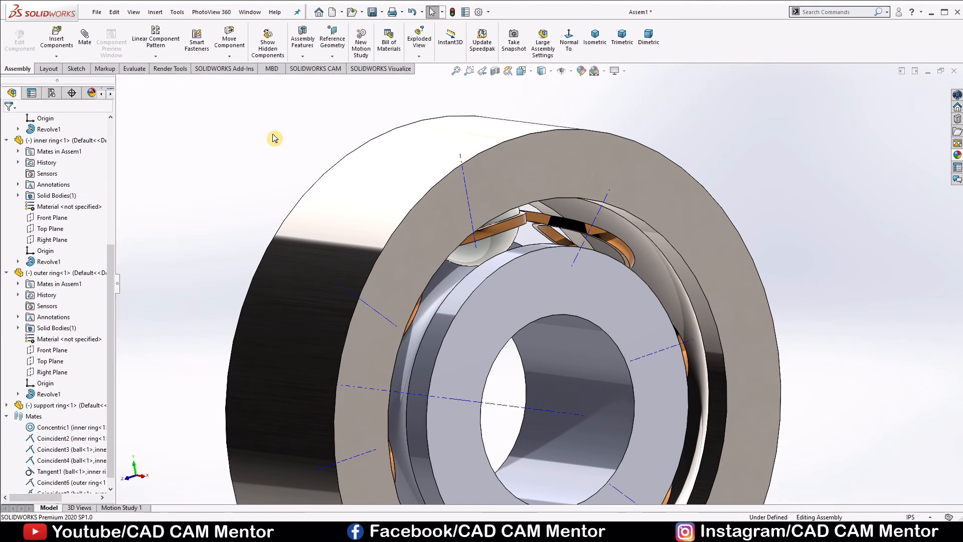
{"action": "scroll", "coordinate": [275, 269], "scroll_direction": "up", "scroll_amount": 5}
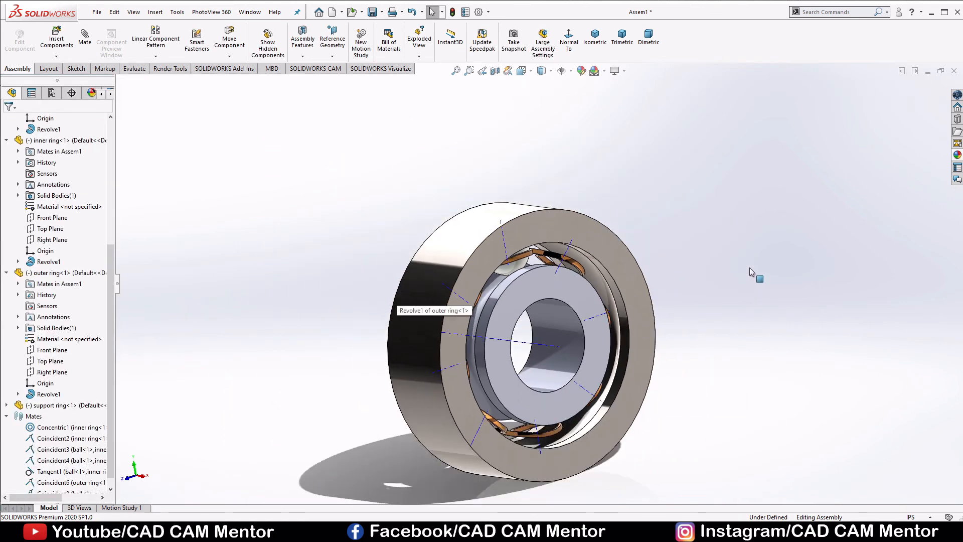
{"action": "middle_click_drag", "start_coordinate": [750, 267], "coordinate": [711, 269]}
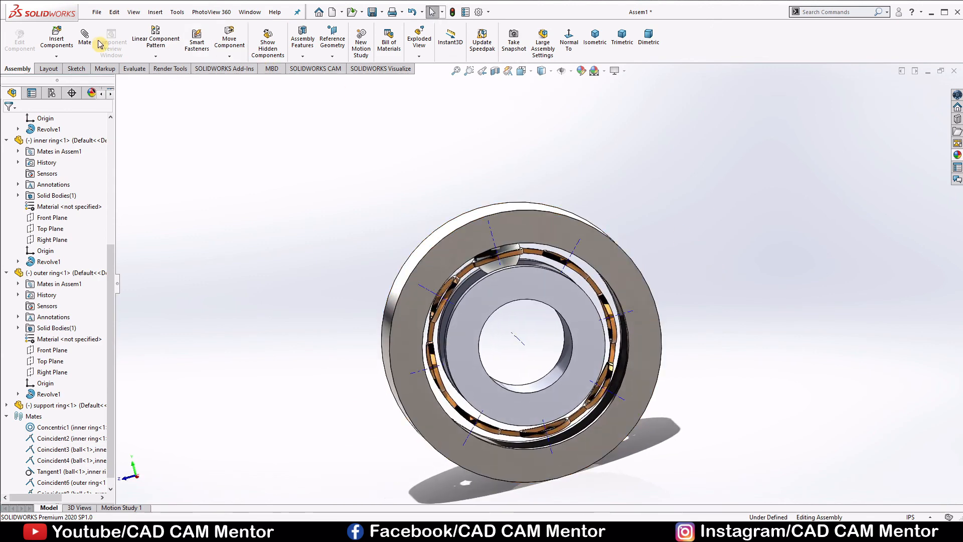
Step: Create a circular component pattern of the ball around the outer ring's axis, with 8 equally spaced instances over 360 degrees
{"action": "left_click", "coordinate": [152, 57]}
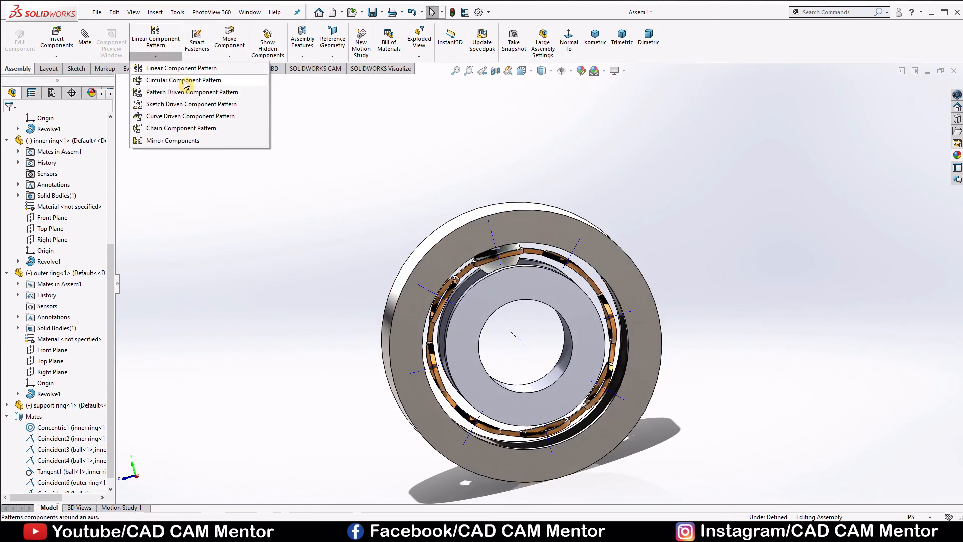
{"action": "left_click", "coordinate": [184, 80]}
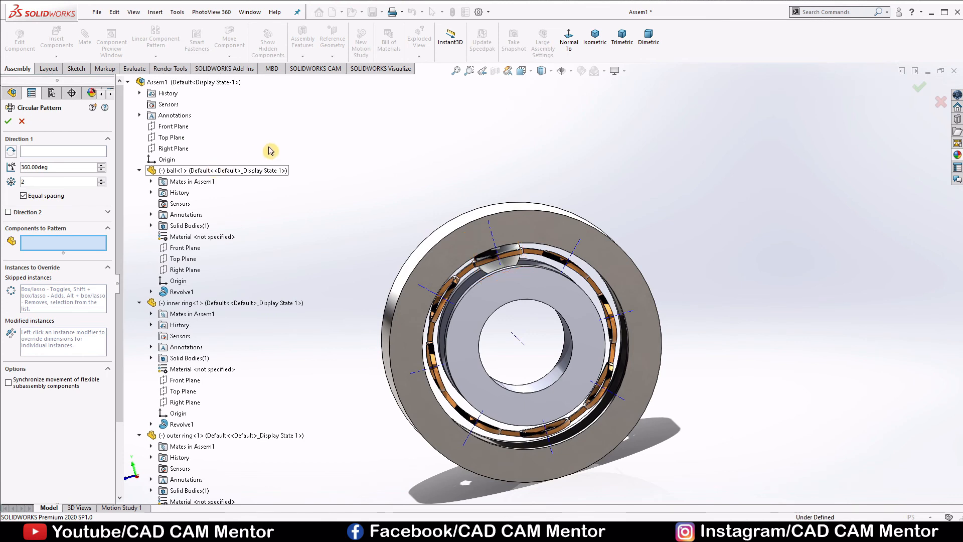
{"action": "left_click", "coordinate": [510, 262]}
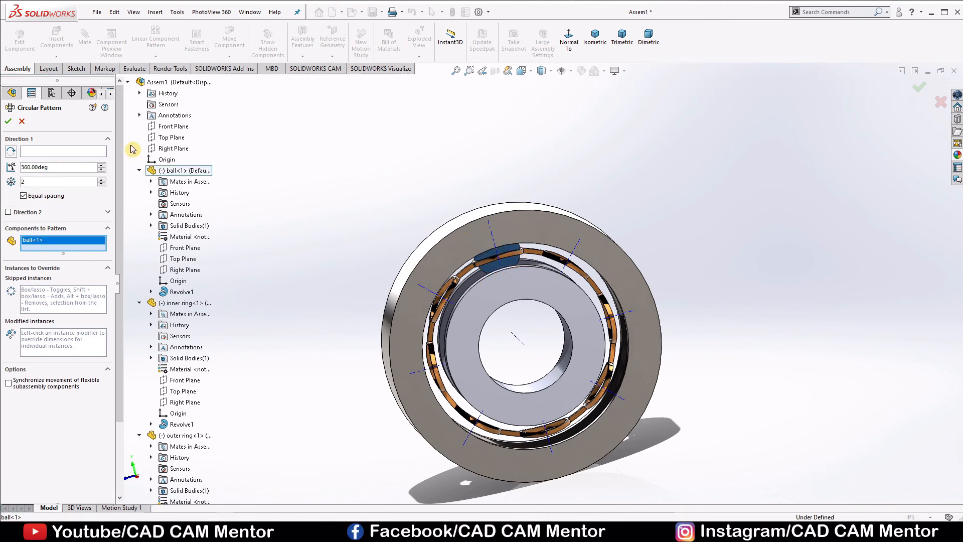
{"action": "left_click", "coordinate": [75, 151]}
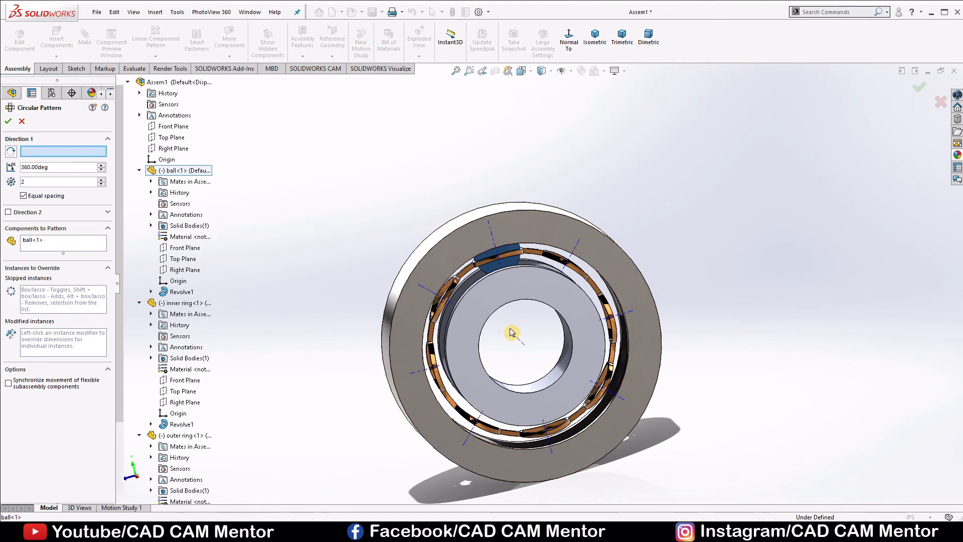
{"action": "left_click", "coordinate": [520, 340]}
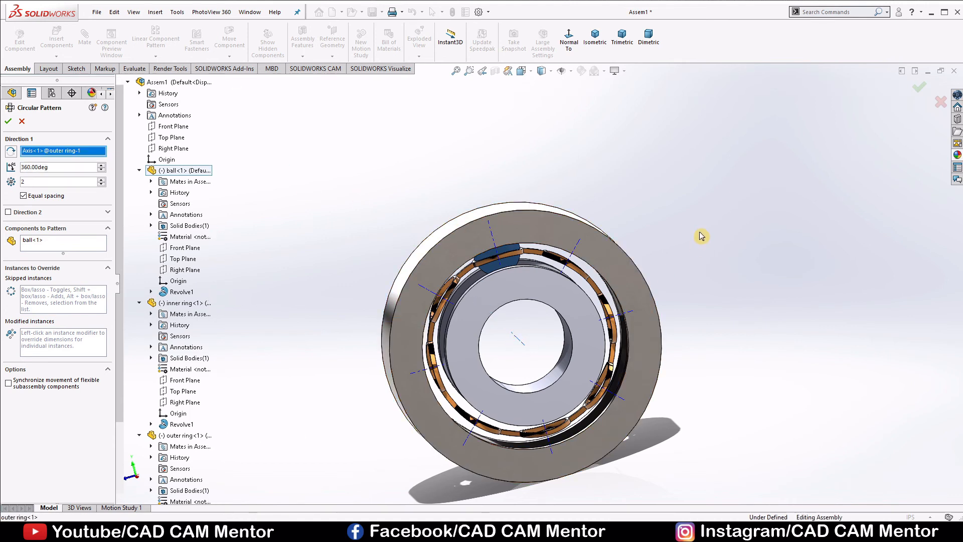
{"action": "left_click", "coordinate": [101, 179]}
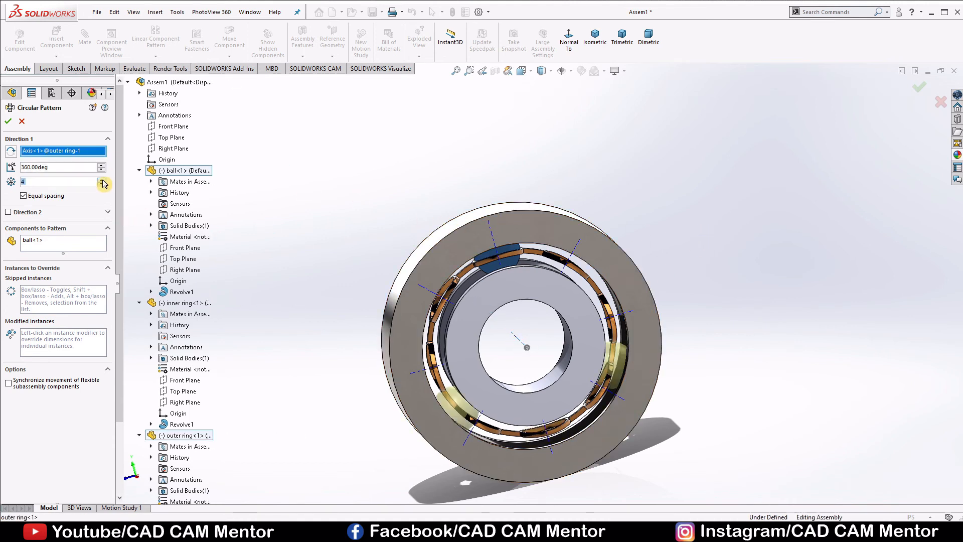
{"action": "left_click", "coordinate": [102, 180]}
{"action": "left_click", "coordinate": [101, 180]}
{"action": "left_click", "coordinate": [101, 179]}
{"action": "left_click", "coordinate": [102, 180]}
{"action": "left_click", "coordinate": [101, 180]}
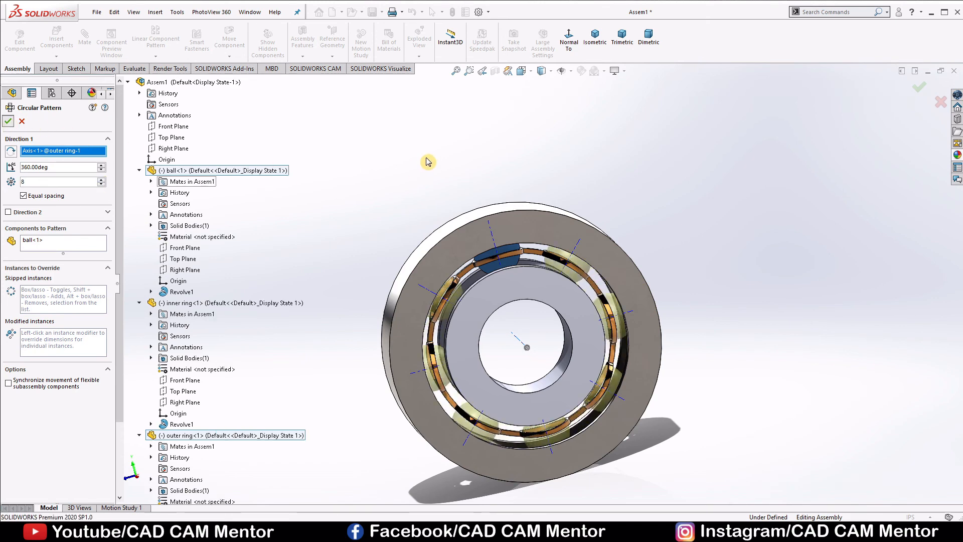
{"action": "key", "text": "Return"}
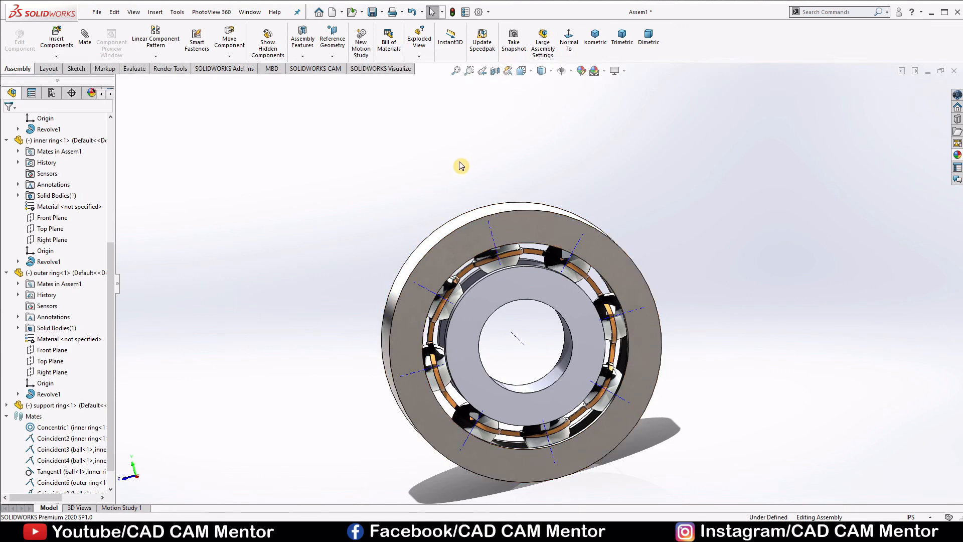
Step: Hide the temporary axes in the bearing assembly
{"action": "left_click", "coordinate": [571, 71]}
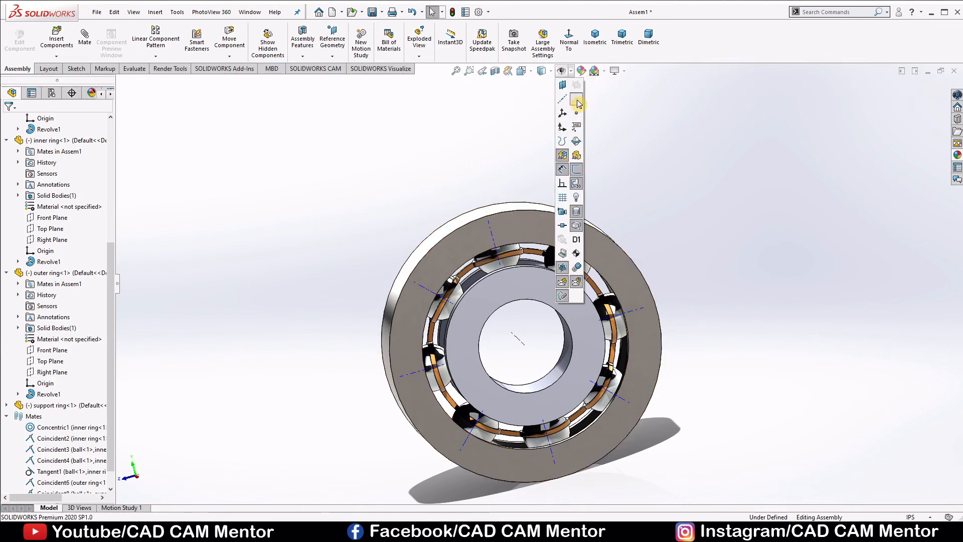
{"action": "left_click", "coordinate": [659, 132]}
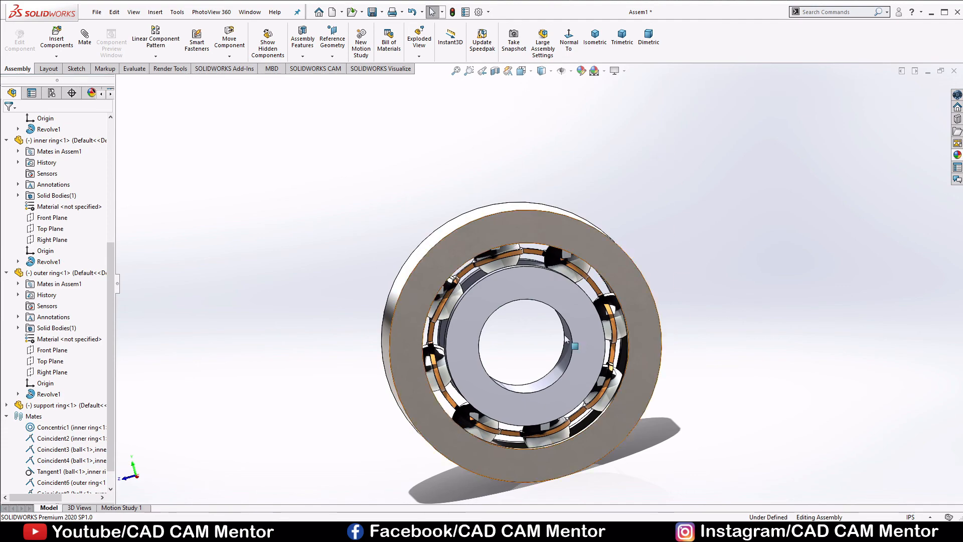
{"action": "scroll", "coordinate": [531, 335], "scroll_direction": "down", "scroll_amount": 3}
{"action": "middle_click_drag", "start_coordinate": [765, 278], "coordinate": [757, 306]}
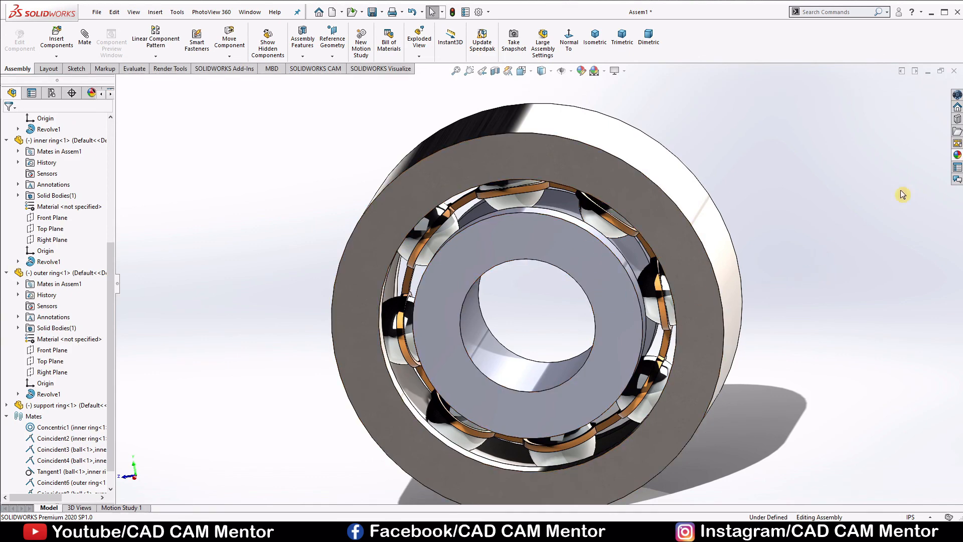
Step: Apply a steel appearance from the metal appearances to the inner ring's body
{"action": "left_click", "coordinate": [957, 156]}
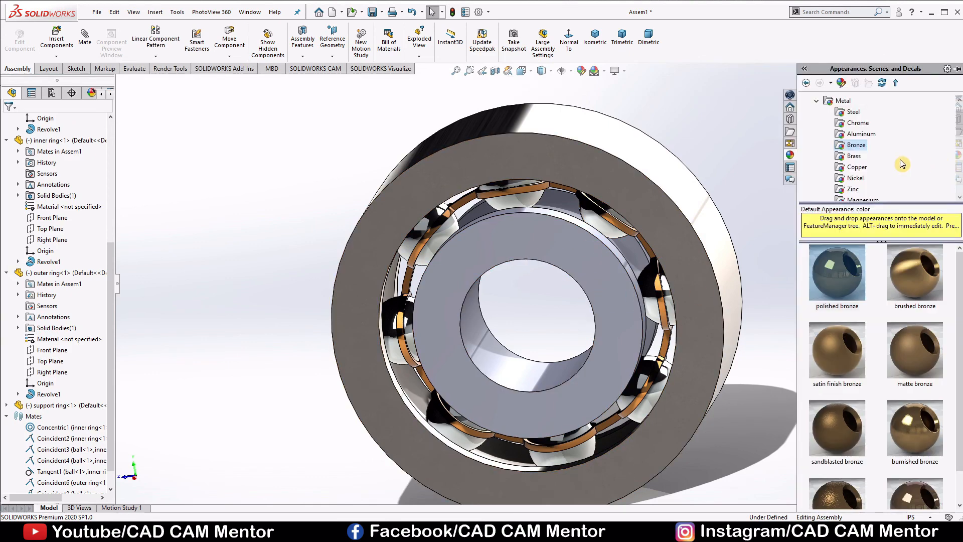
{"action": "left_click", "coordinate": [855, 112]}
{"action": "left_click_drag", "start_coordinate": [851, 272], "coordinate": [612, 279]}
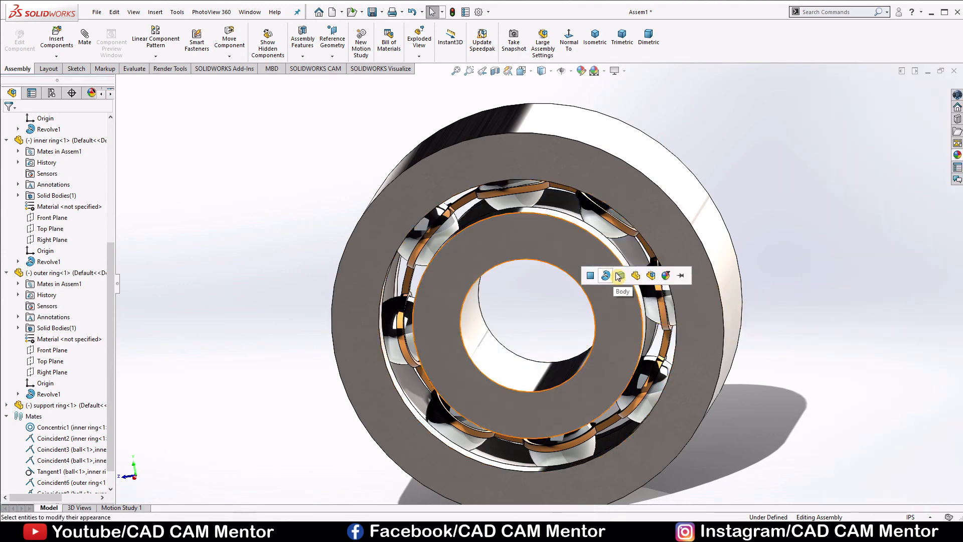
{"action": "left_click", "coordinate": [621, 276]}
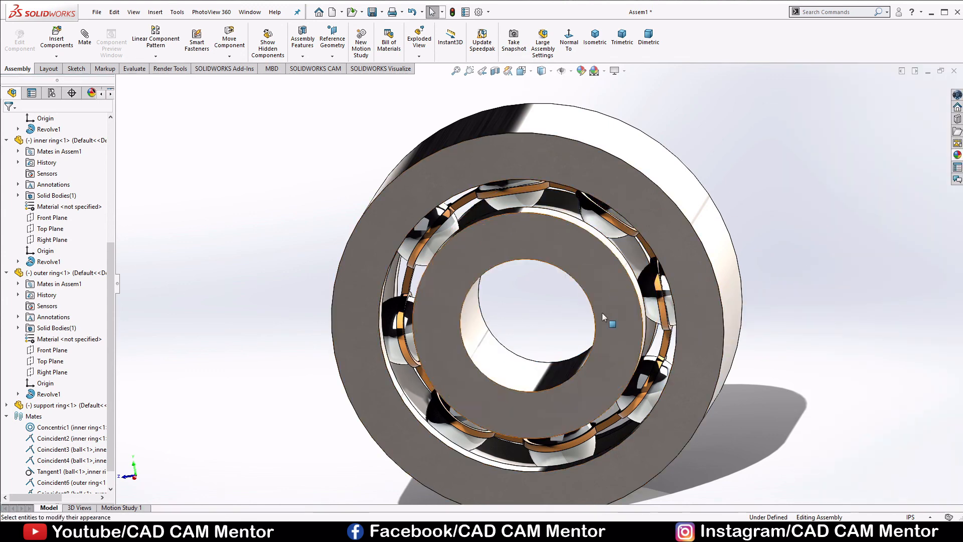
Step: Fix the outer ring component in place in the assembly
{"action": "middle_click_drag", "start_coordinate": [809, 268], "coordinate": [747, 287]}
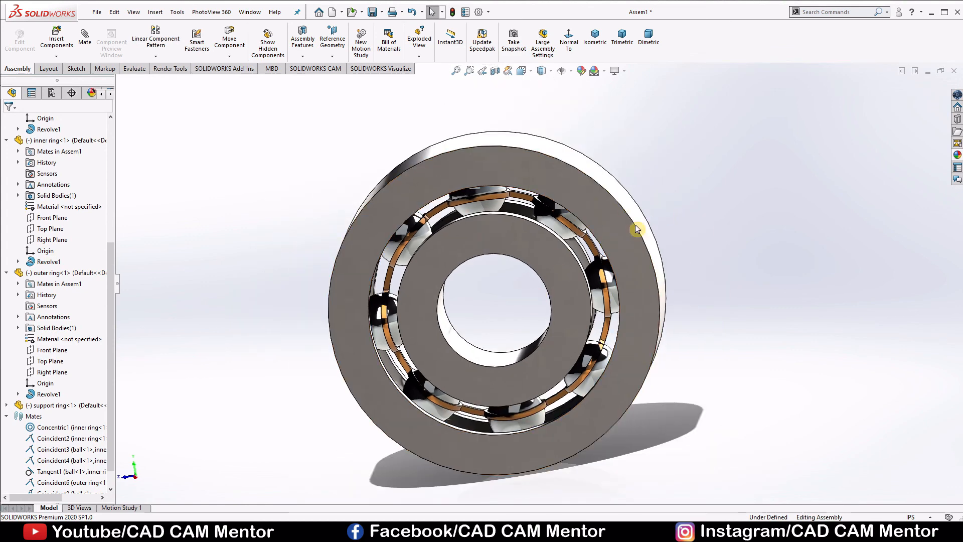
{"action": "left_click", "coordinate": [617, 225]}
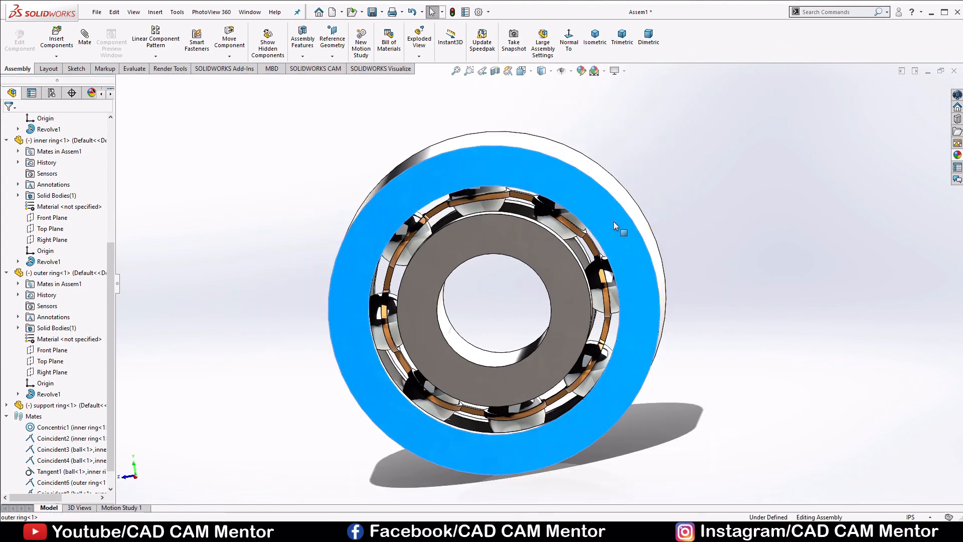
{"action": "right_click", "coordinate": [618, 225]}
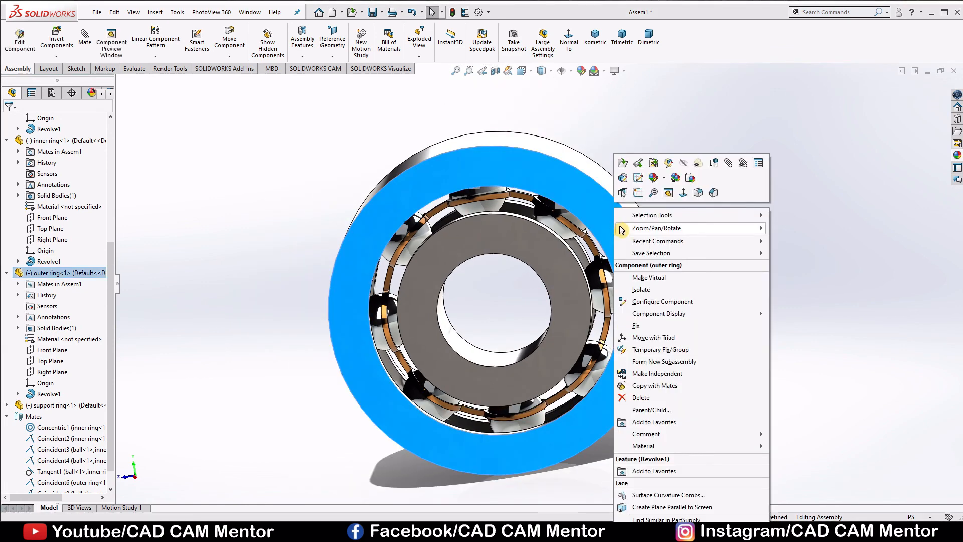
{"action": "left_click", "coordinate": [642, 325]}
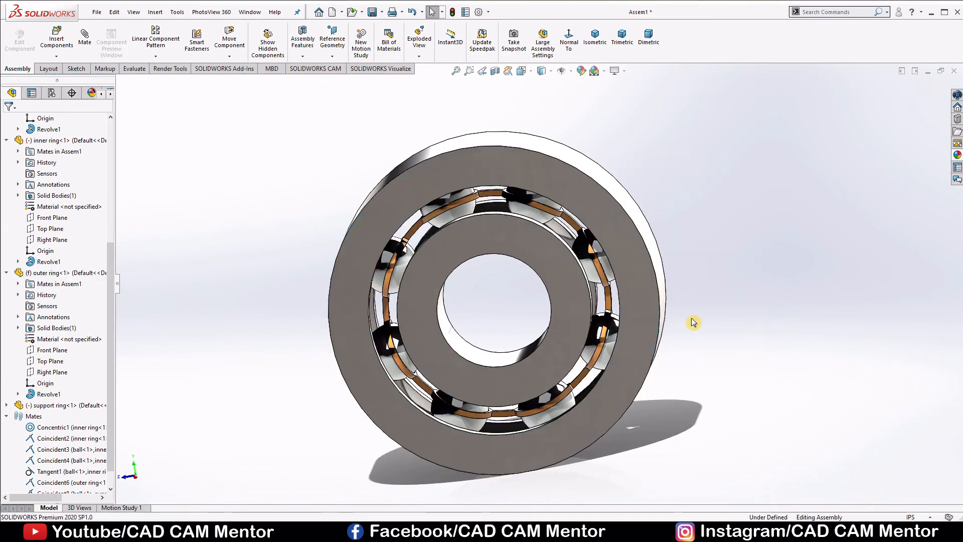
Step: Turn the inner ring within the fixed outer ring to check how the balls and support ring move
{"action": "left_click", "coordinate": [491, 227]}
{"action": "left_click_drag", "start_coordinate": [491, 227], "coordinate": [506, 241]}
{"action": "left_click", "coordinate": [712, 224]}
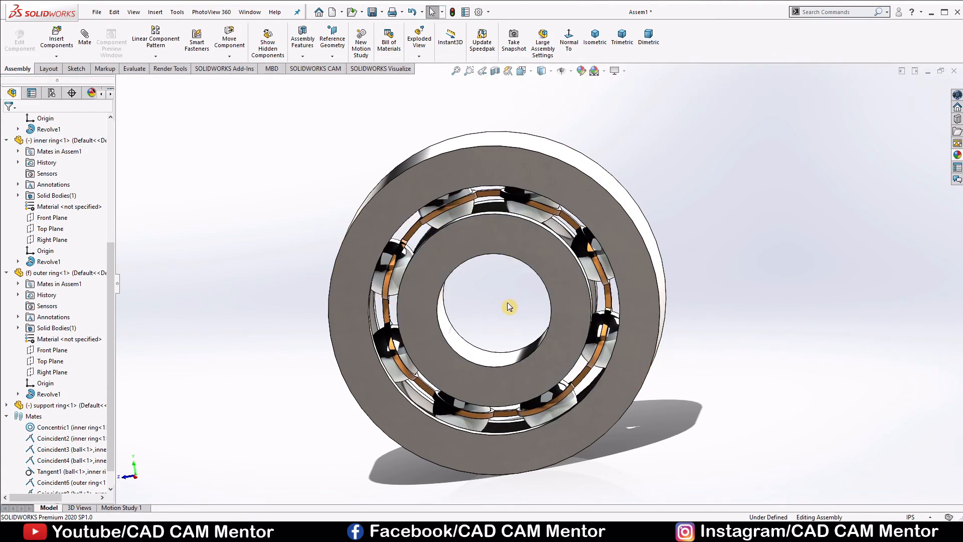
{"action": "middle_click_drag", "start_coordinate": [739, 261], "coordinate": [737, 293]}
{"action": "scroll", "coordinate": [486, 314], "scroll_direction": "down", "scroll_amount": 2}
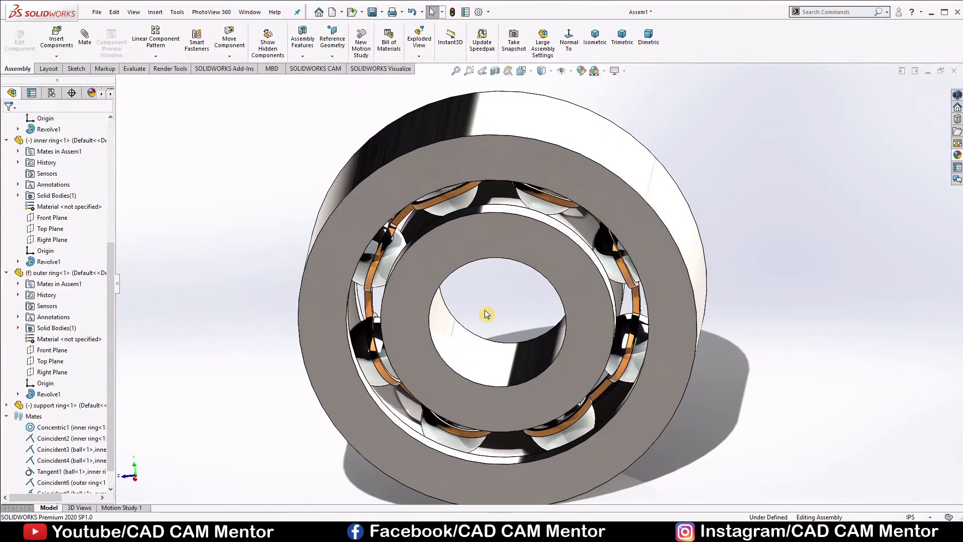
{"action": "middle_click_drag", "start_coordinate": [745, 236], "coordinate": [738, 237]}
{"action": "left_click", "coordinate": [575, 293]}
{"action": "left_click_drag", "start_coordinate": [573, 287], "coordinate": [510, 255]}
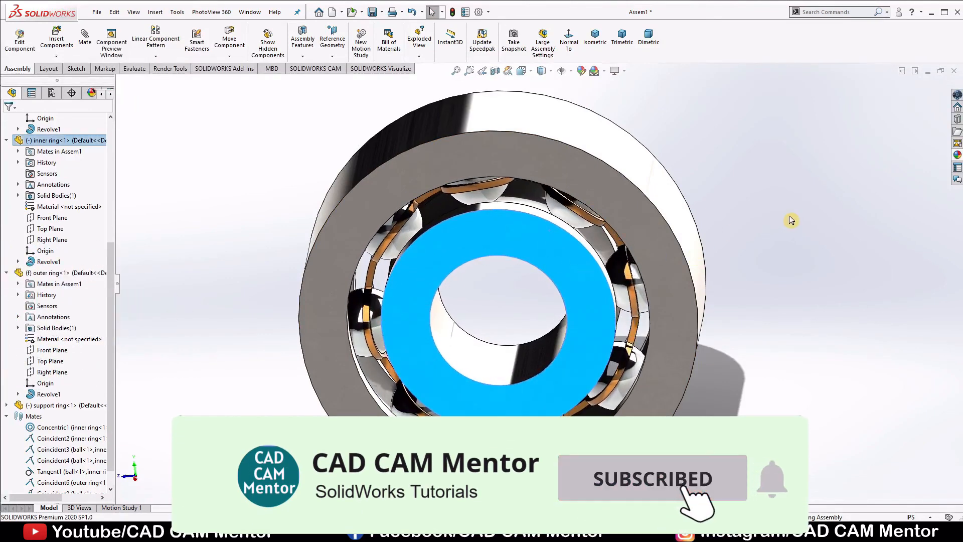
{"action": "middle_click_drag", "start_coordinate": [780, 231], "coordinate": [740, 221]}
{"action": "left_click", "coordinate": [740, 222]}
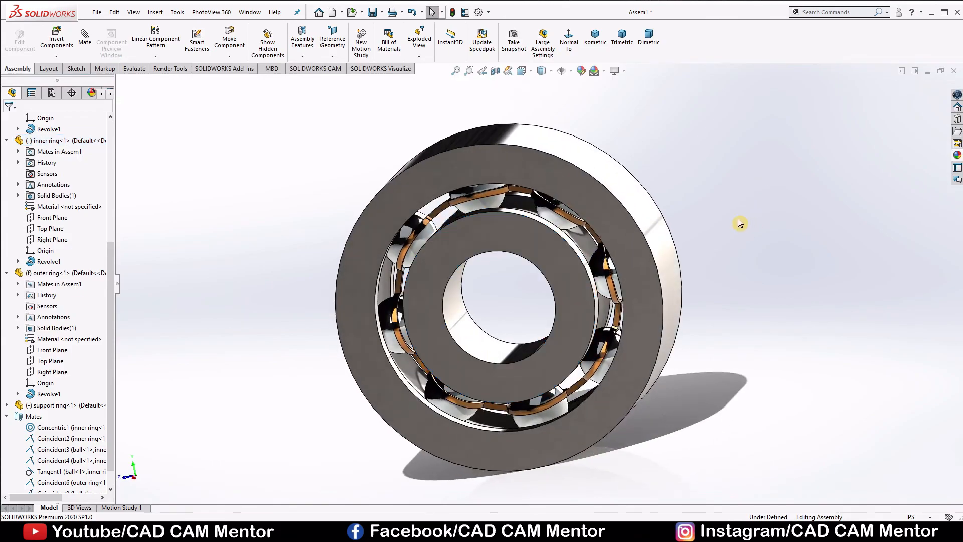